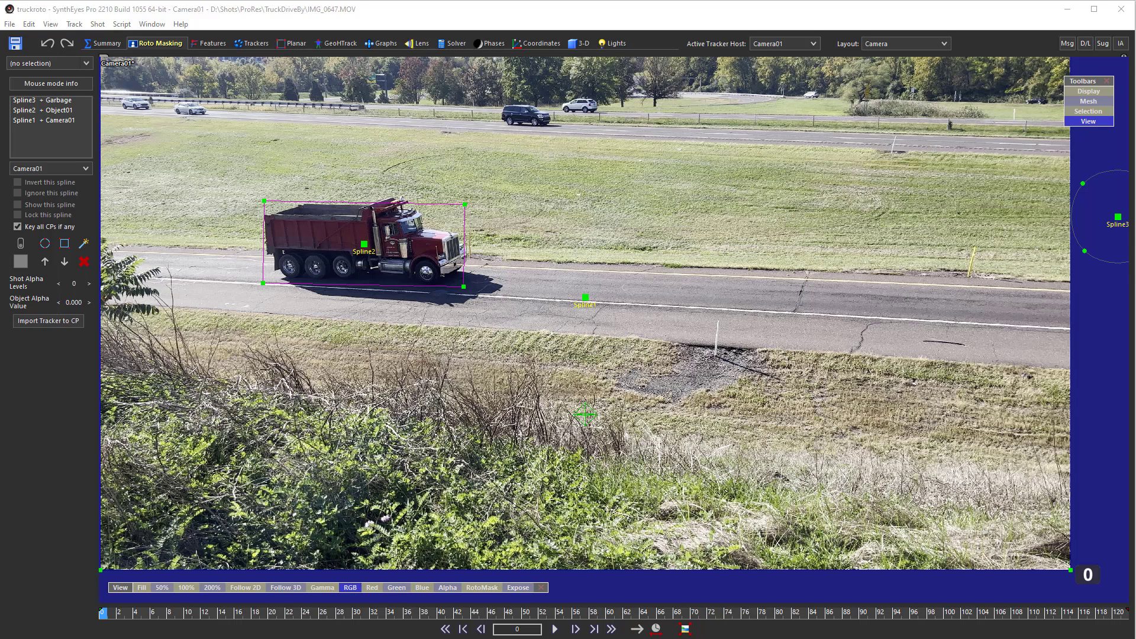
# Play the shot to review how the existing roto splines follow the truck and the bushes.
pyautogui.press('space')
pyautogui.press('space')
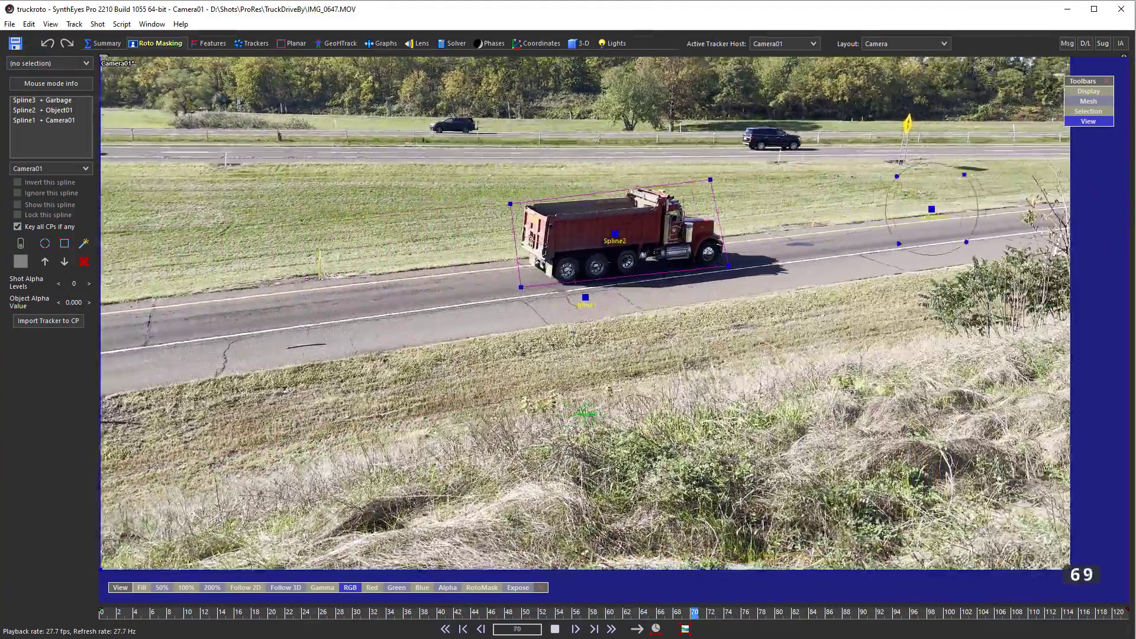
pyautogui.press('space')
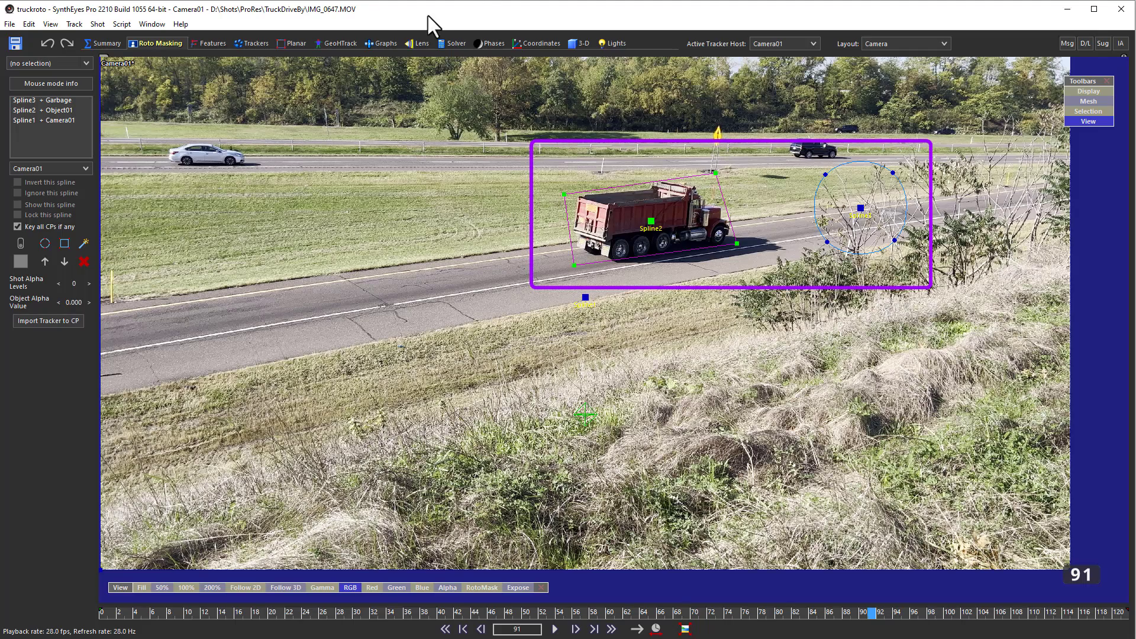
# Display the feature blips over the shot and play it to examine their distribution.
pyautogui.click(212, 43)
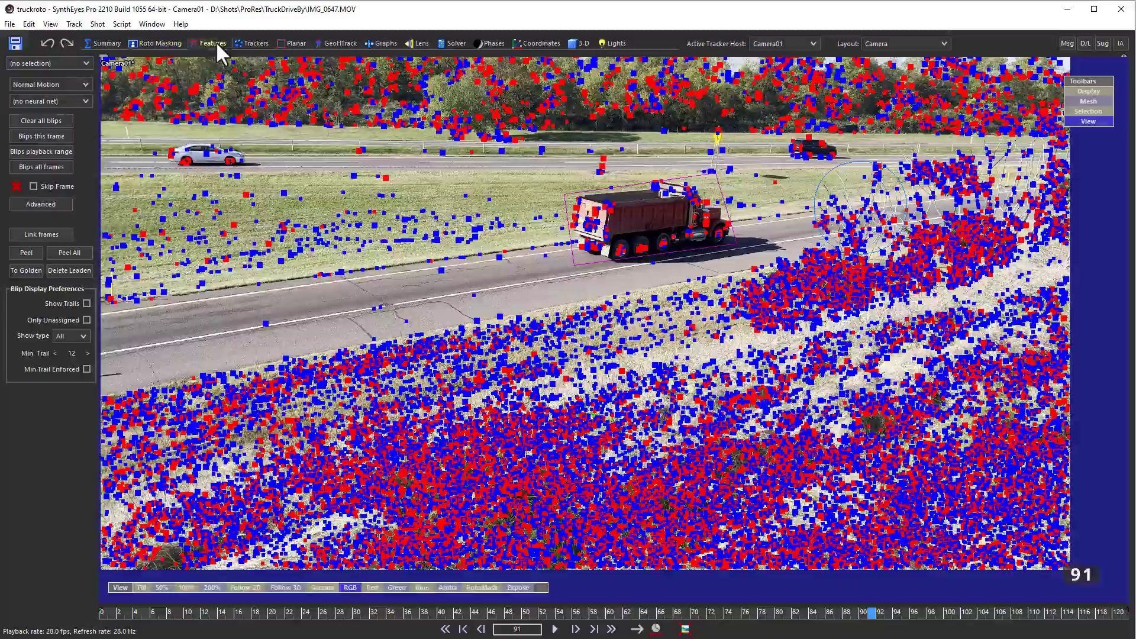
pyautogui.press('space')
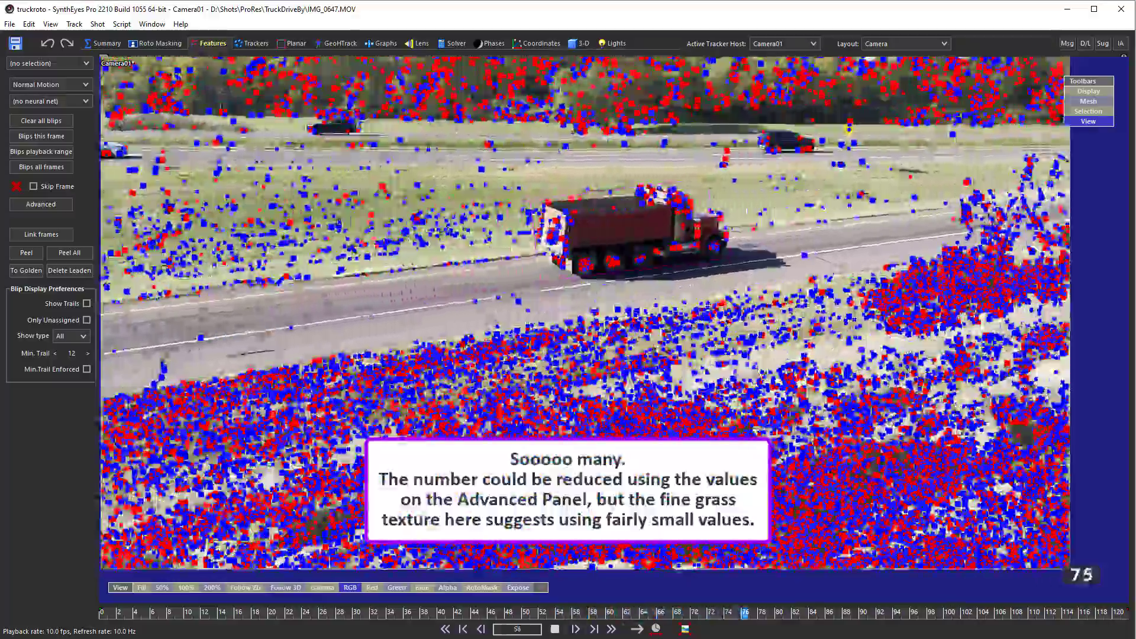
pyautogui.press('space')
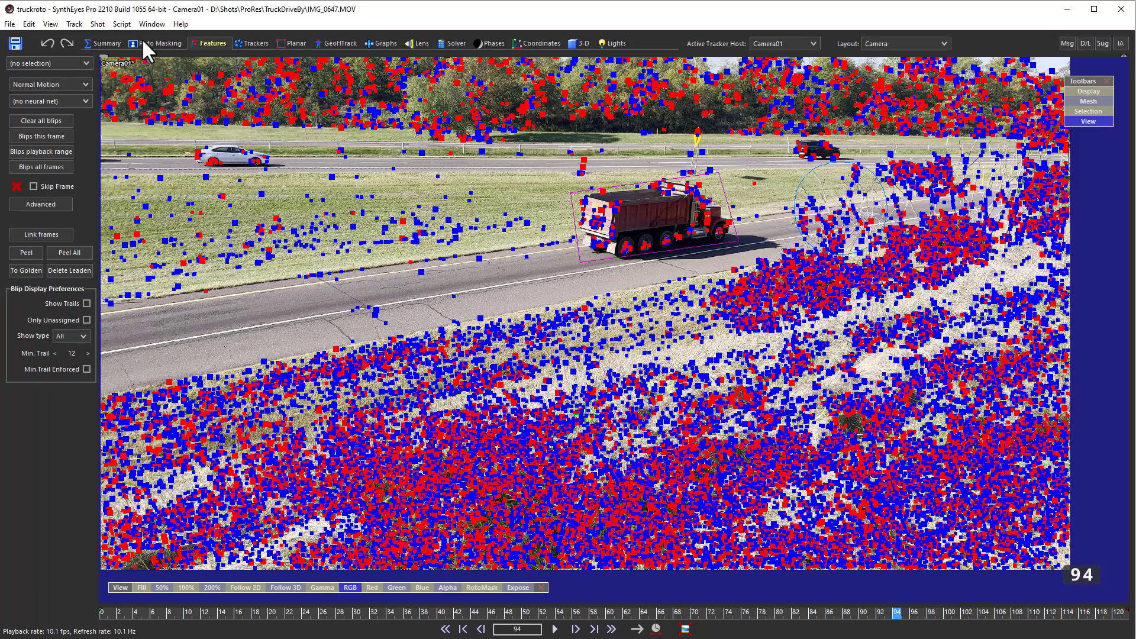
# Return to roto masking and inspect the assignments of Spline3, Spline2 and Spline1 in turn, leaving nothing selected.
pyautogui.click(142, 43)
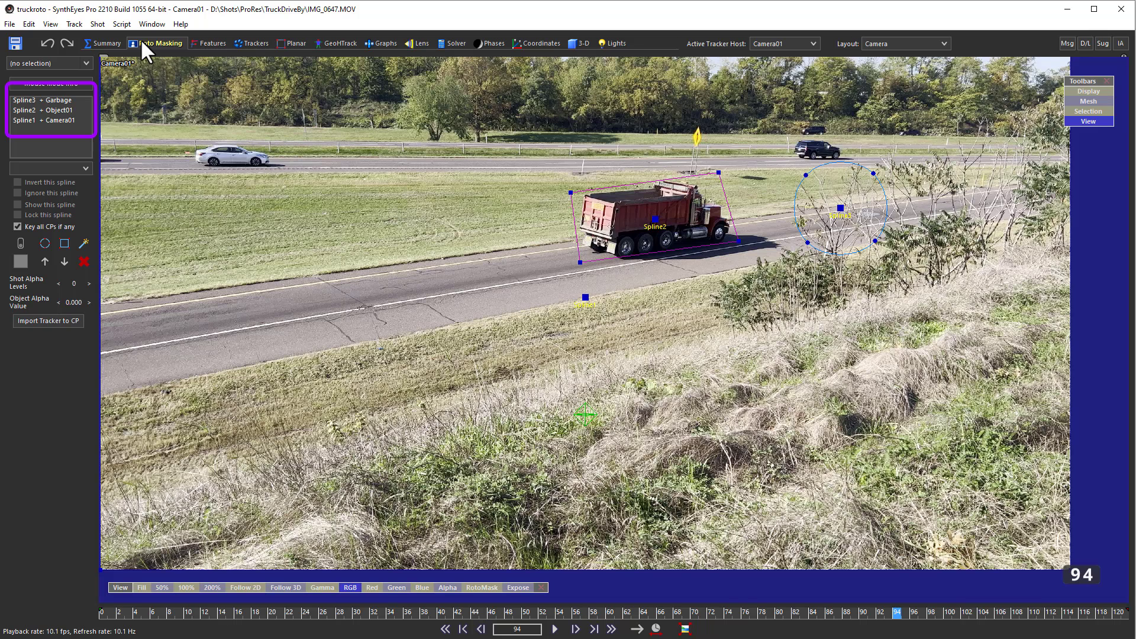
pyautogui.click(26, 99)
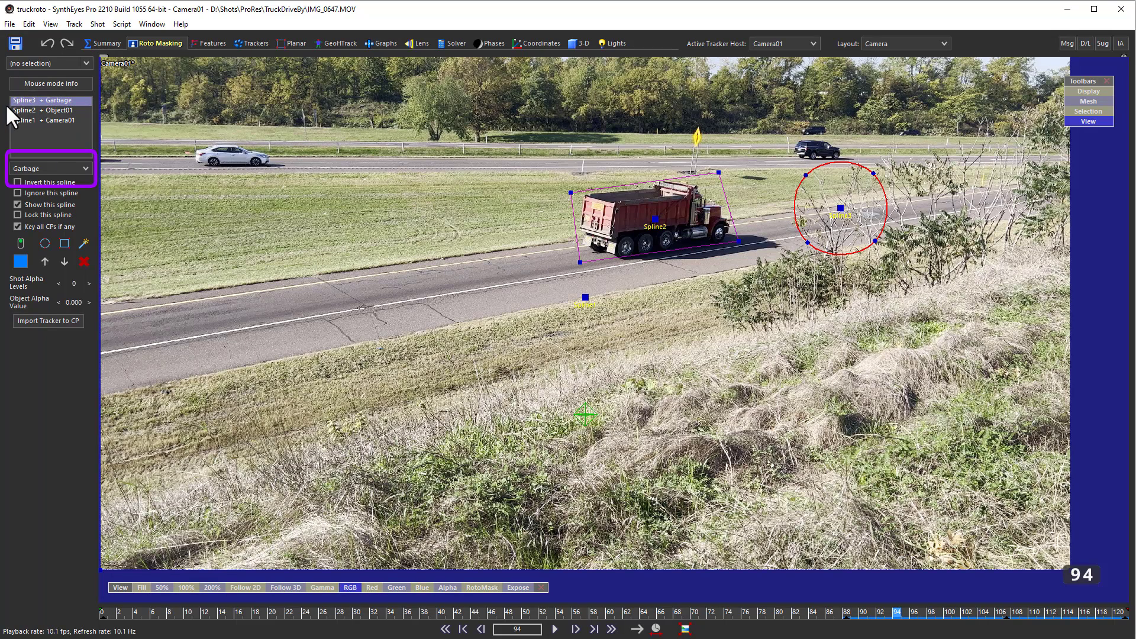
pyautogui.click(25, 109)
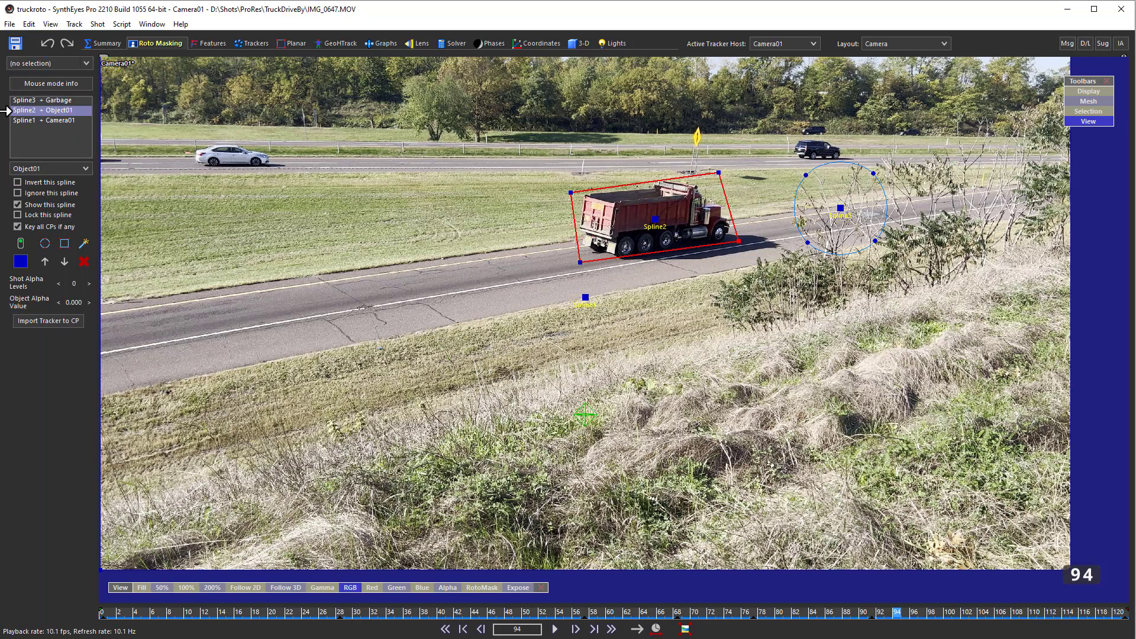
pyautogui.click(22, 119)
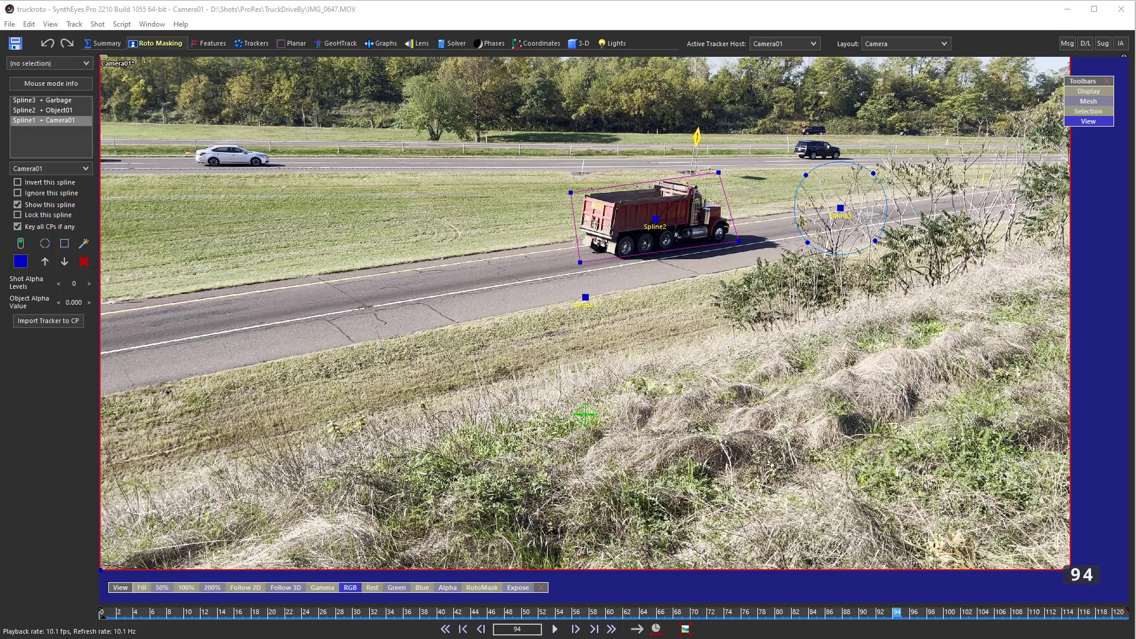
pyautogui.hotkey('ctrl', 'd')
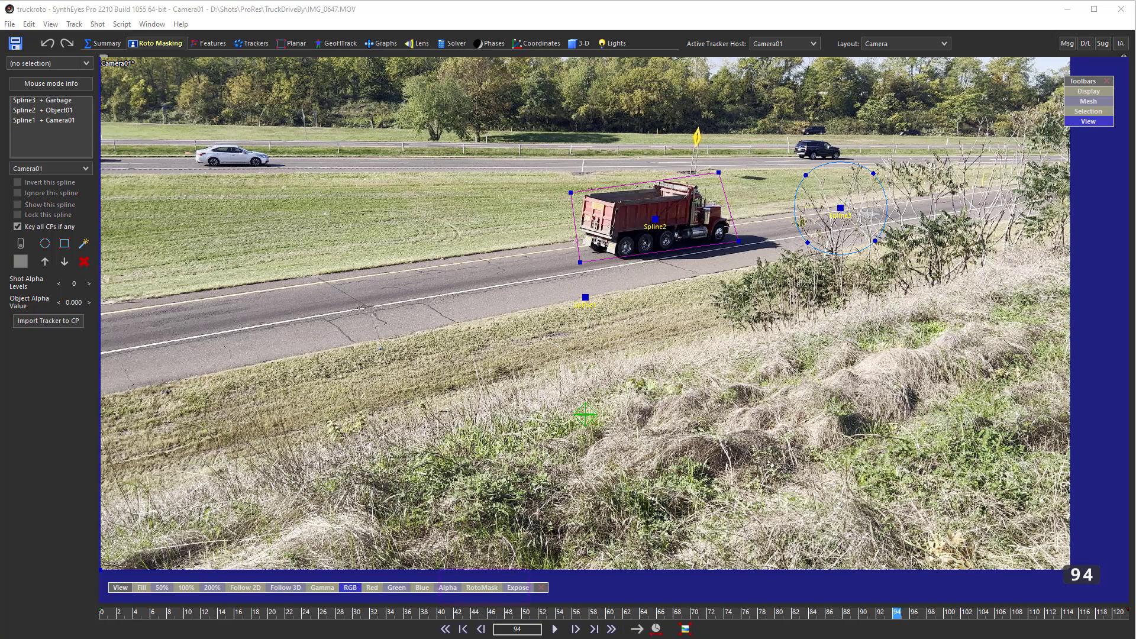
# Show the roto mask overlay, scrub to frame 100, and vary the overlay opacity between 0% and 44%.
pyautogui.click(477, 587)
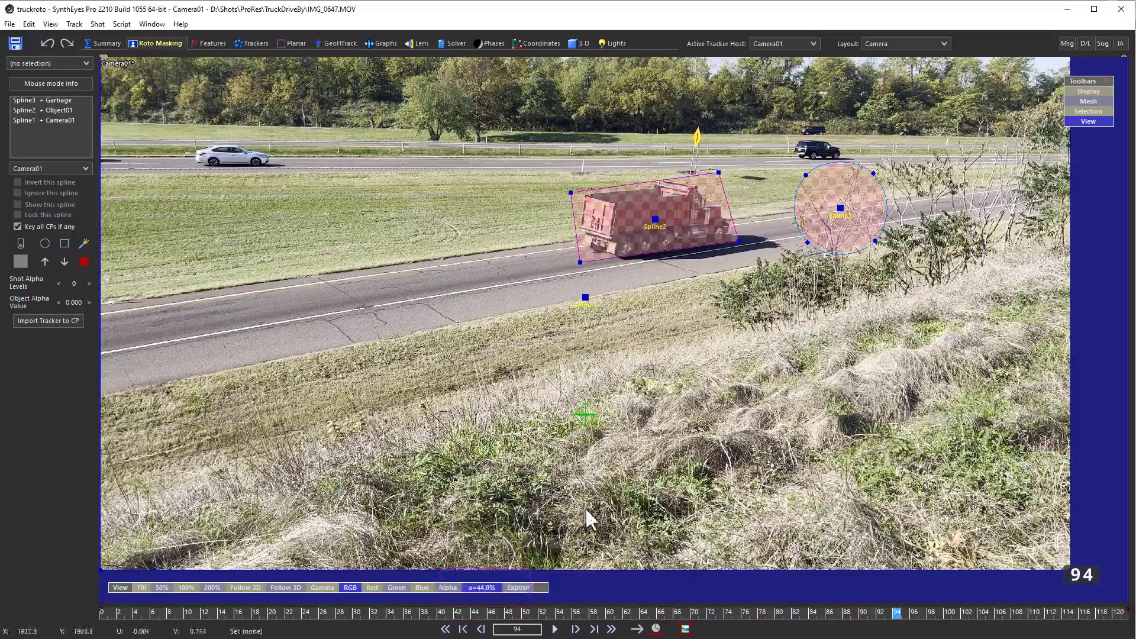
pyautogui.moveTo(569, 615); pyautogui.dragTo(948, 609)
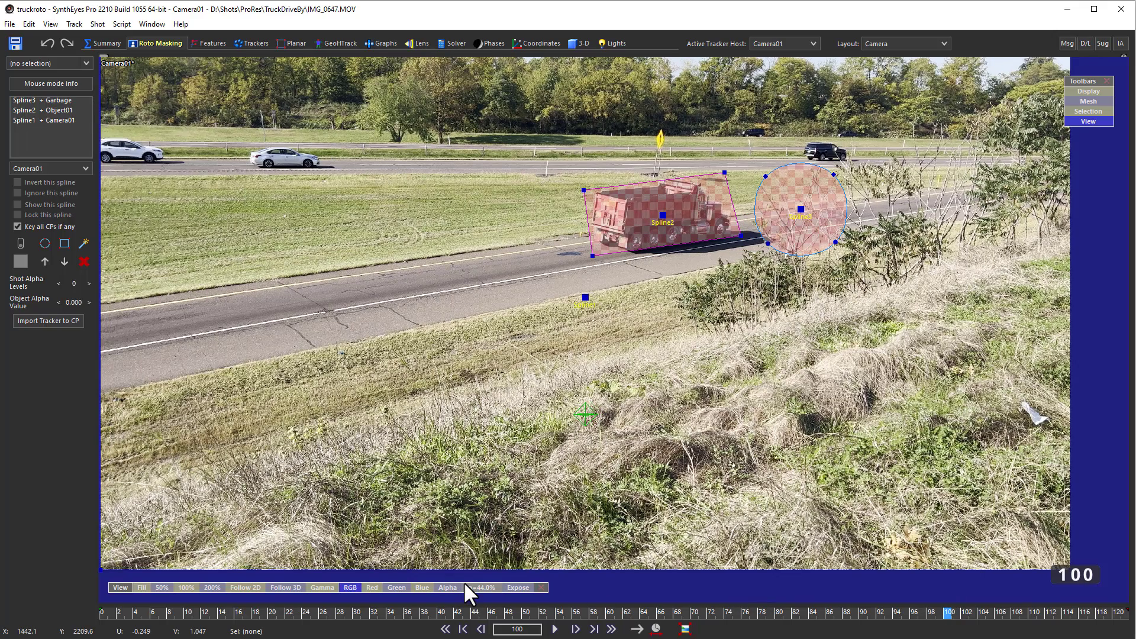
pyautogui.moveTo(464, 586); pyautogui.dragTo(458, 74)
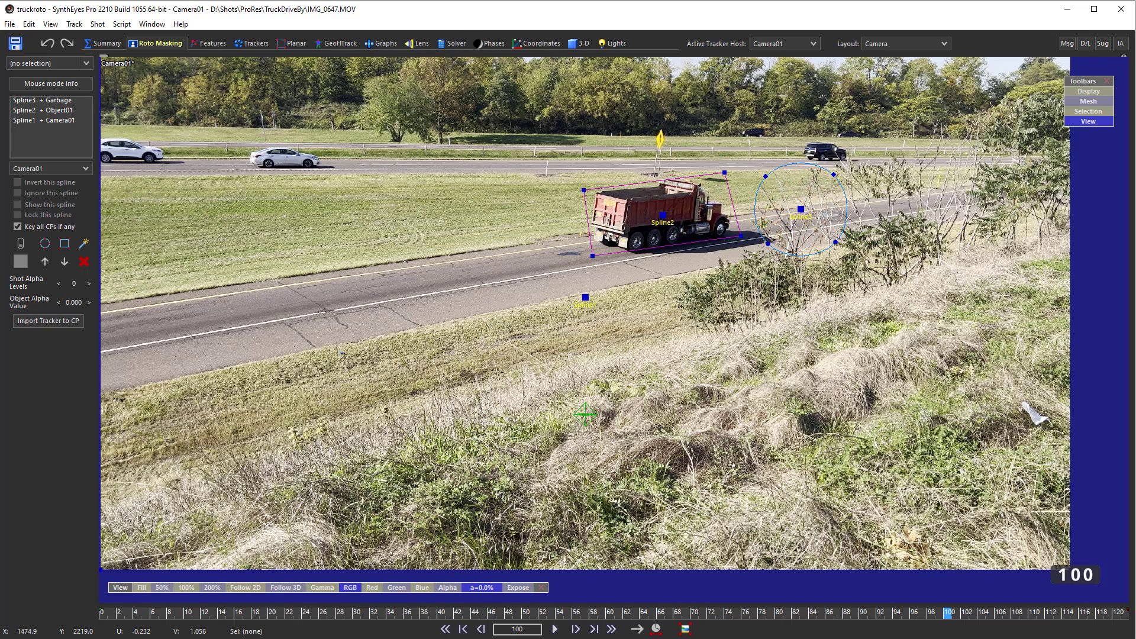
pyautogui.moveTo(481, 587); pyautogui.dragTo(491, 615)
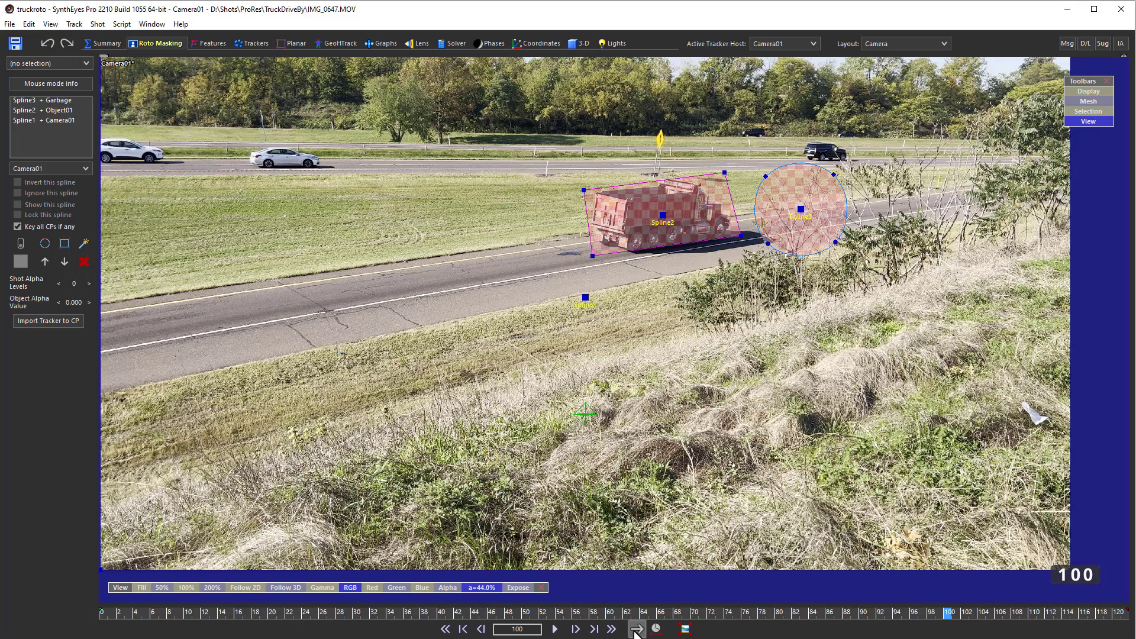
# Make Object01 the active tracker host and scrub between frames 98 and 108 to examine its mask.
pyautogui.click(759, 41)
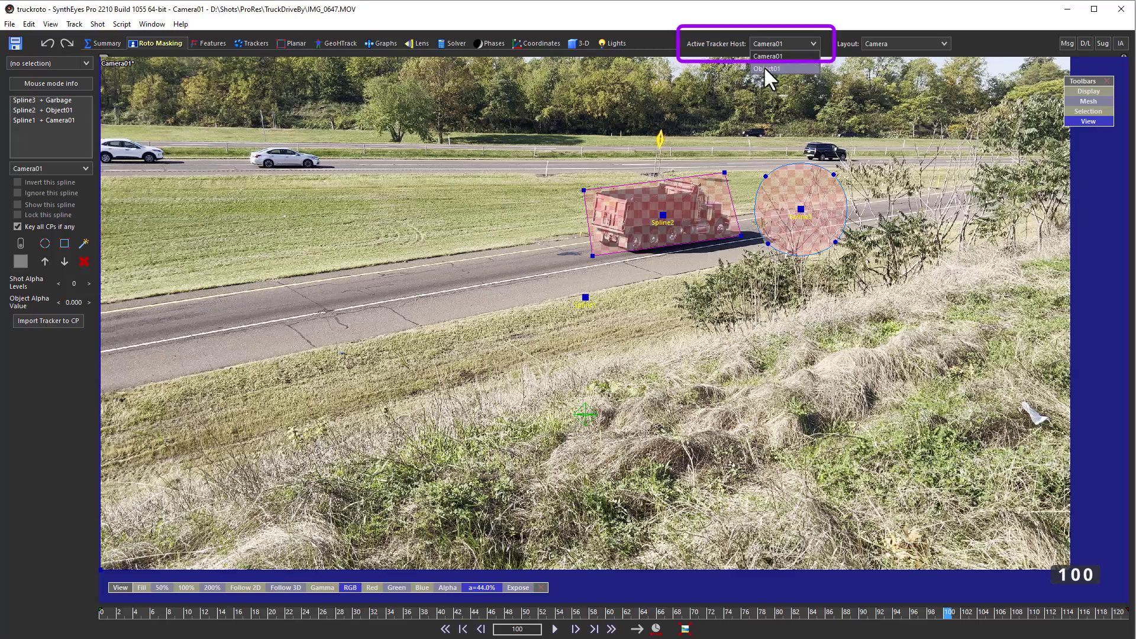
pyautogui.click(763, 66)
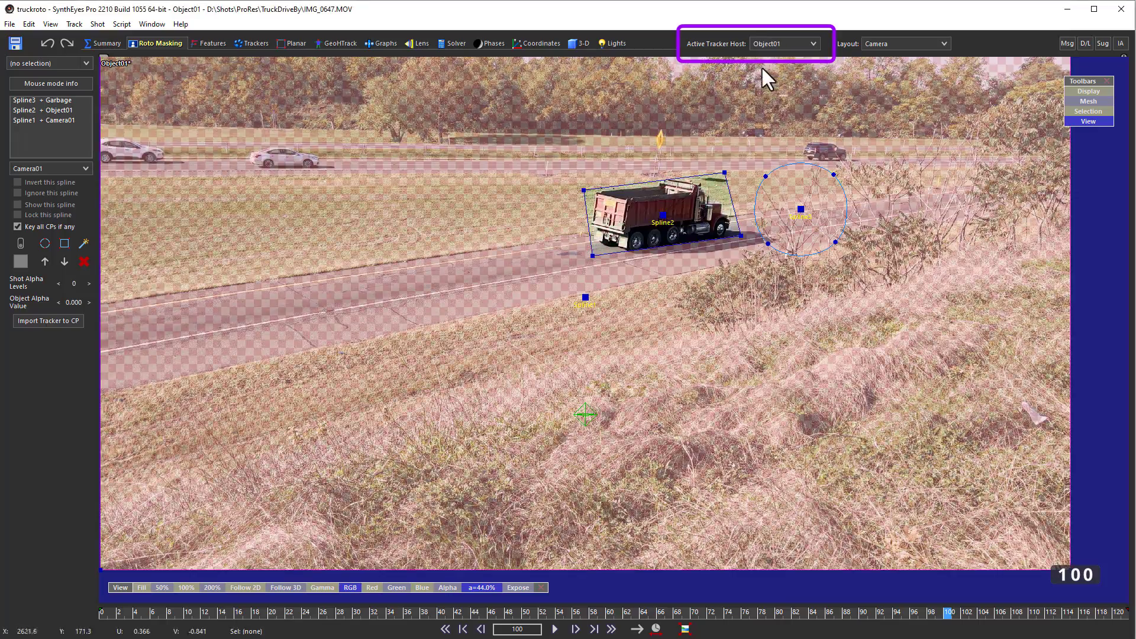
pyautogui.click(594, 629)
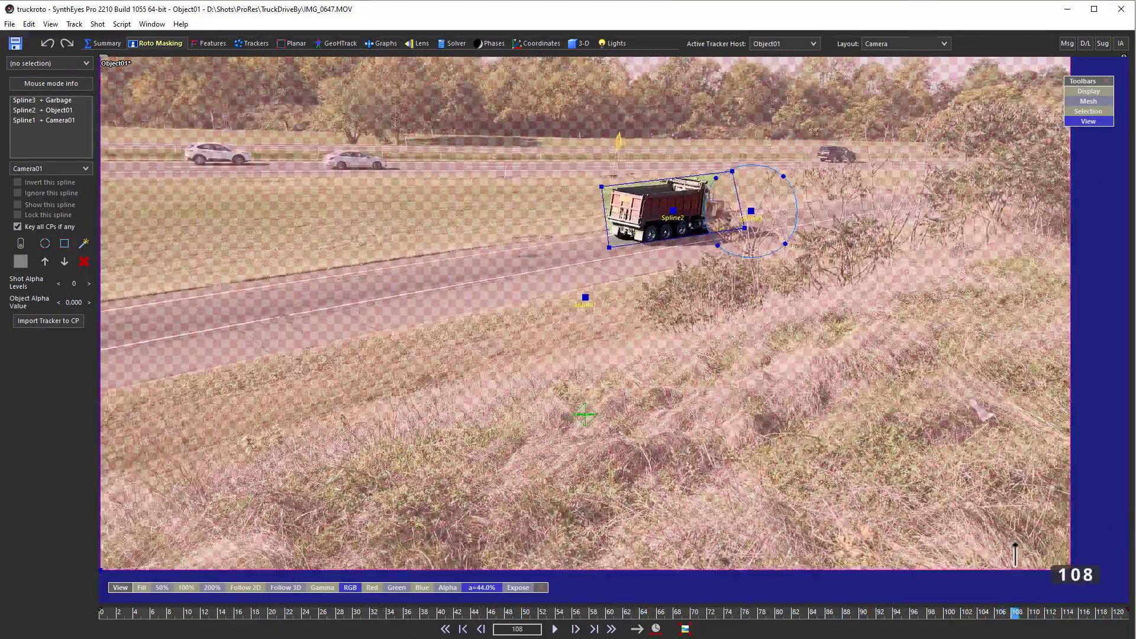
pyautogui.moveTo(1015, 553); pyautogui.dragTo(931, 568)
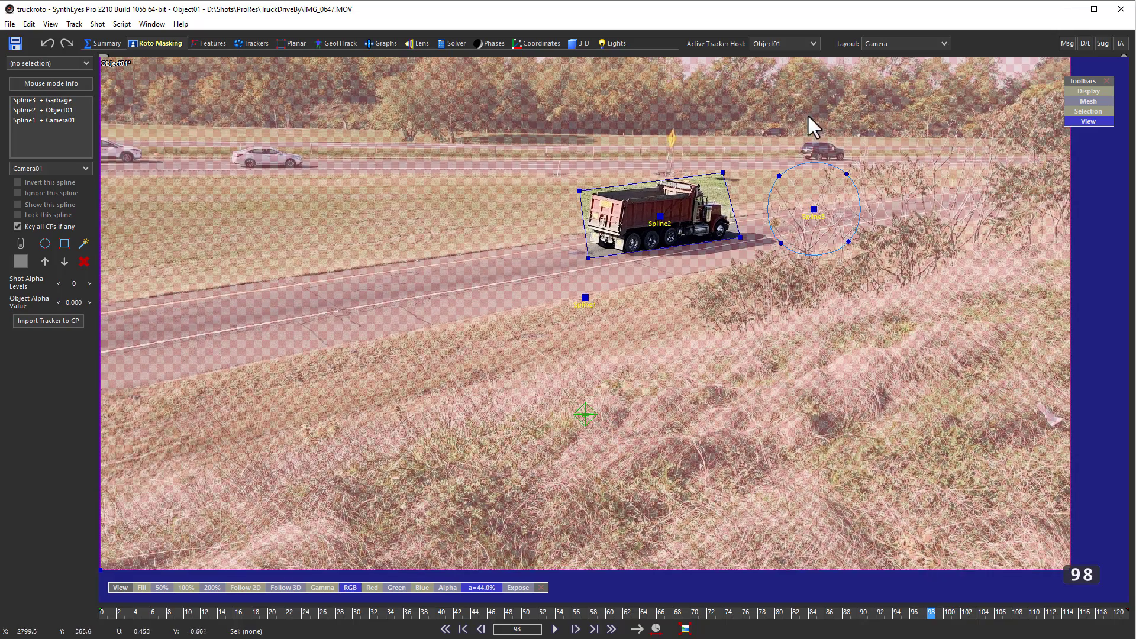
# Return the active tracker host to Camera01, review its mask, and hide the roto mask overlay.
pyautogui.click(787, 43)
pyautogui.click(776, 56)
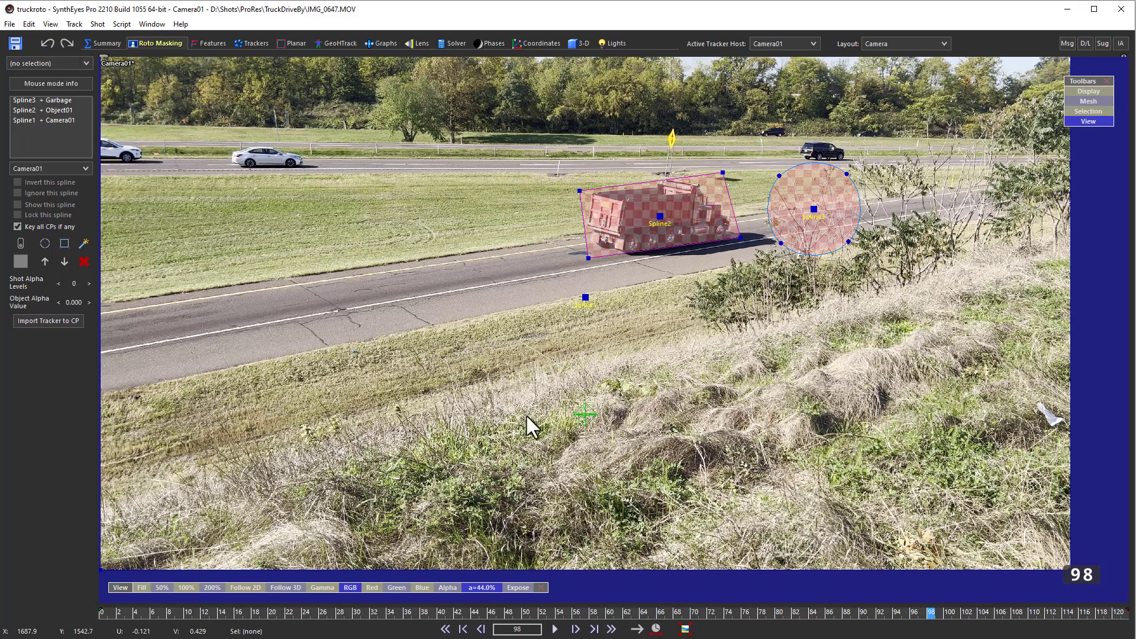
pyautogui.click(472, 584)
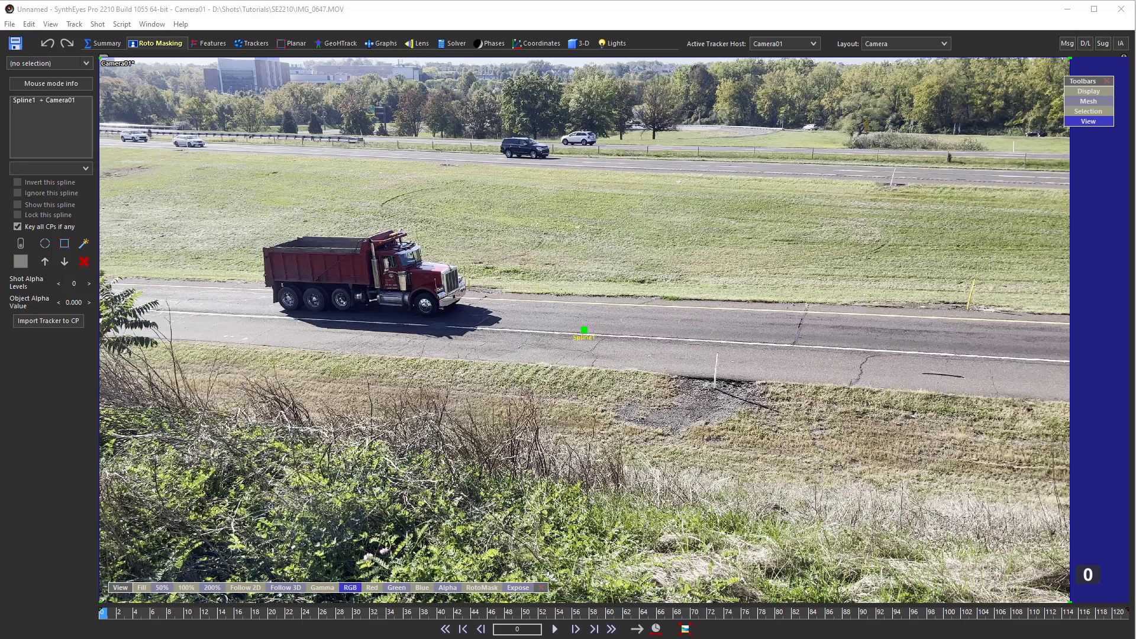
# At frame 0, draw a rectangular garbage spline around the dump truck and a circular one around the dark SUV.
pyautogui.click(64, 243)
pyautogui.moveTo(252, 318)
pyautogui.mouseDown()
pyautogui.moveTo(353, 254)
pyautogui.moveTo(476, 223)
pyautogui.mouseUp()
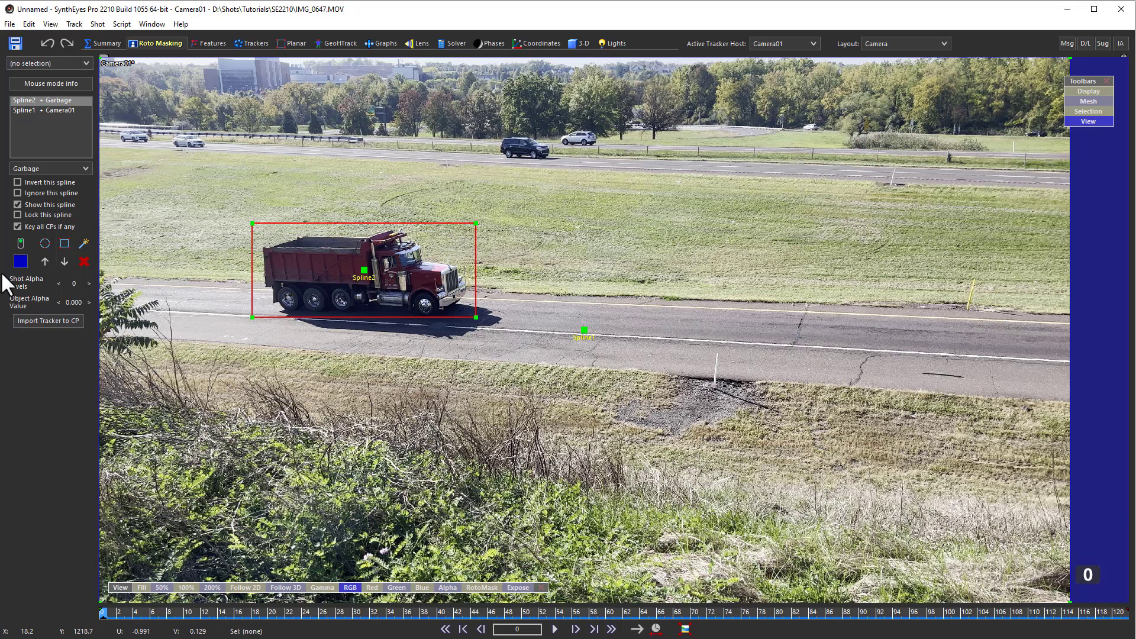
pyautogui.click(45, 242)
pyautogui.moveTo(500, 161); pyautogui.dragTo(546, 137)
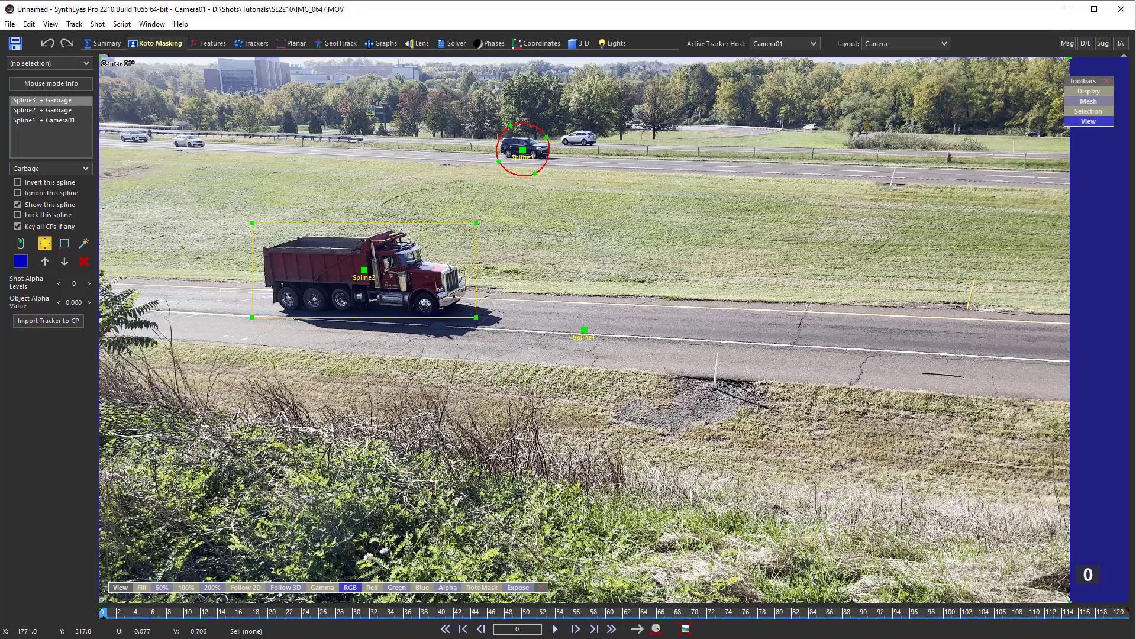
# Keep rectangle creation locked on while drawing separate garbage splines around the three light-coloured cars on the far road, and release it.
pyautogui.keyDown('shift'); pyautogui.click(64, 243); pyautogui.keyUp('shift')
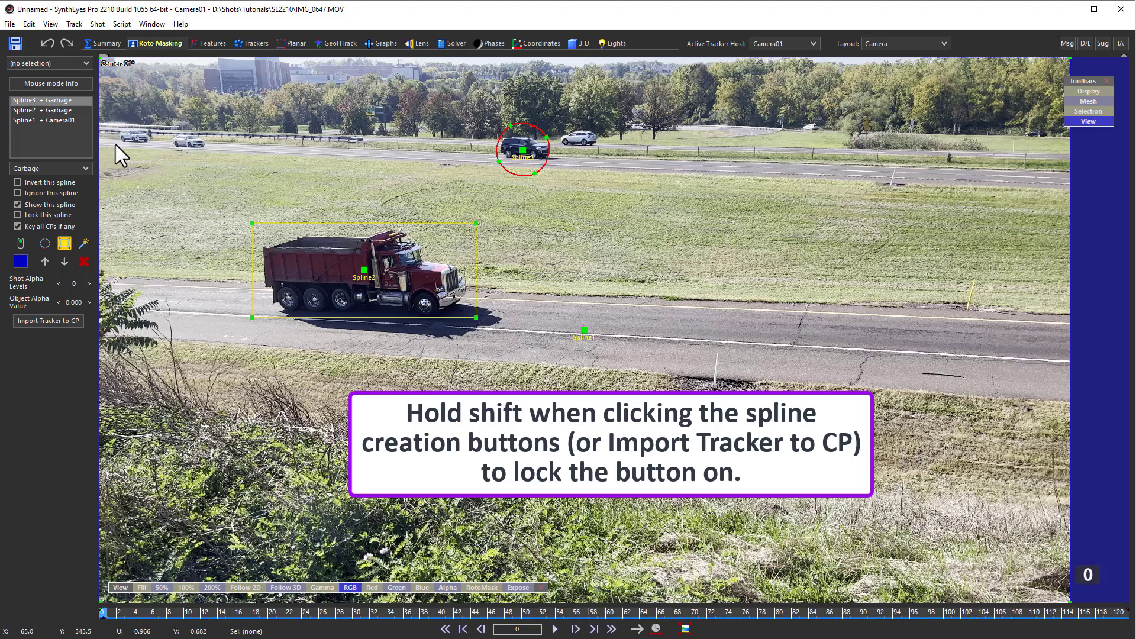
pyautogui.moveTo(115, 144); pyautogui.dragTo(207, 131)
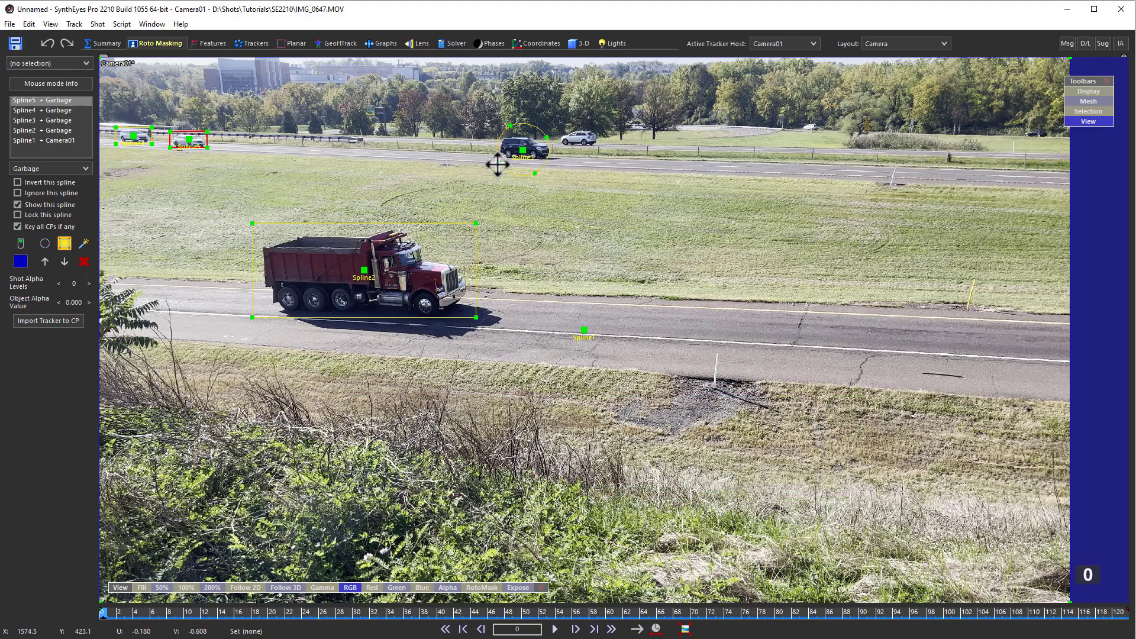
pyautogui.moveTo(561, 147); pyautogui.dragTo(601, 128)
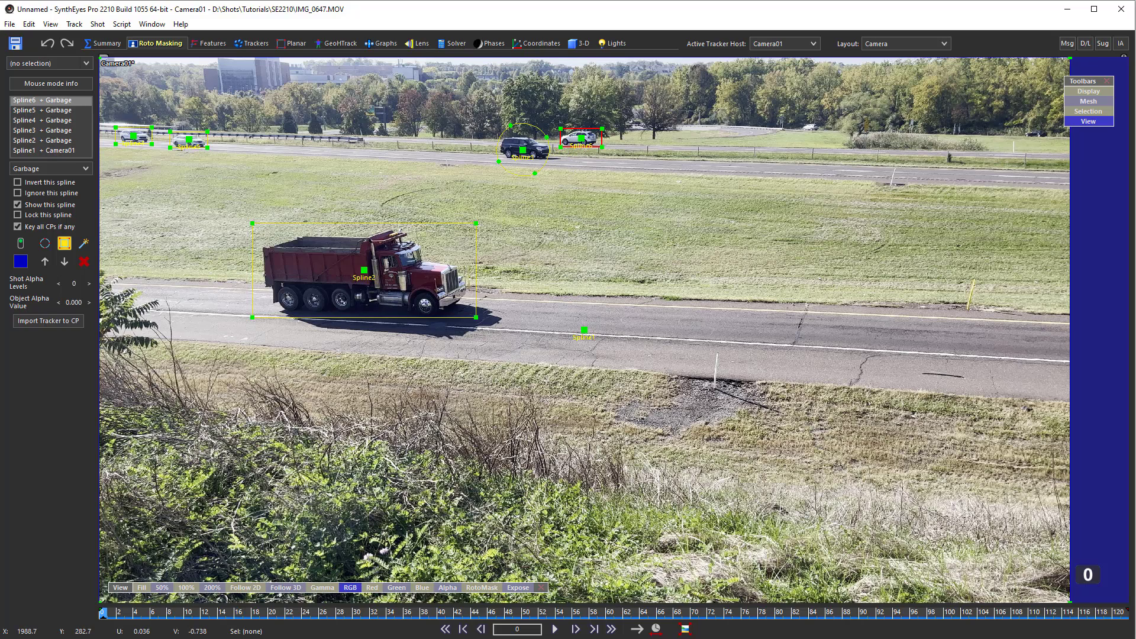
pyautogui.click(62, 243)
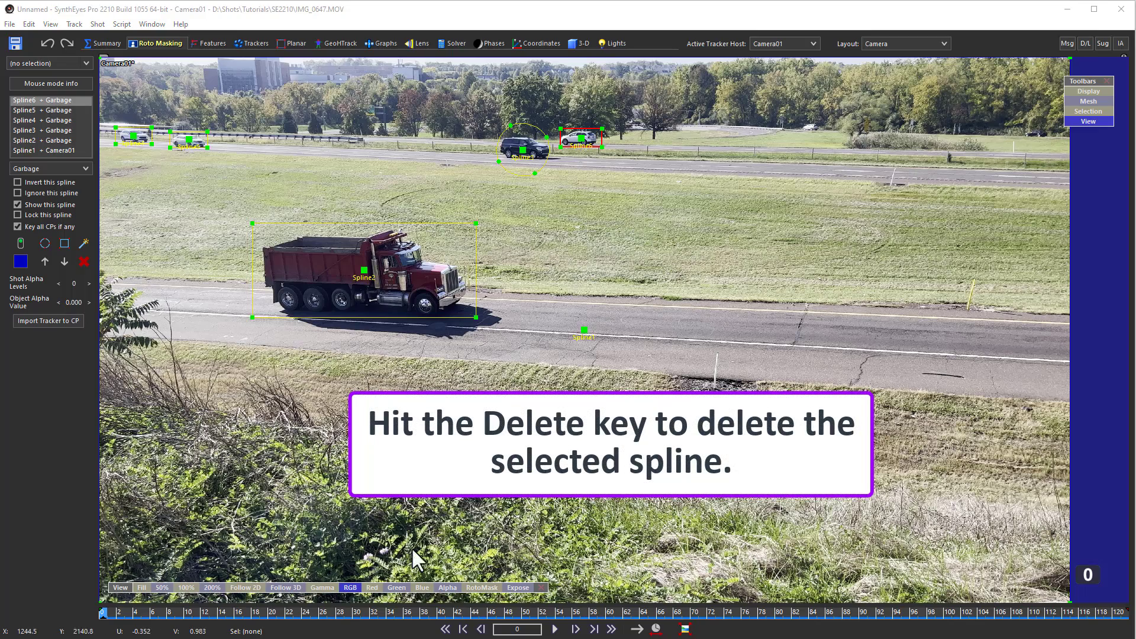
# Replace the truck's rectangular spline with a closed point-by-point garbage spline following the outline of the truck.
pyautogui.press('Delete')
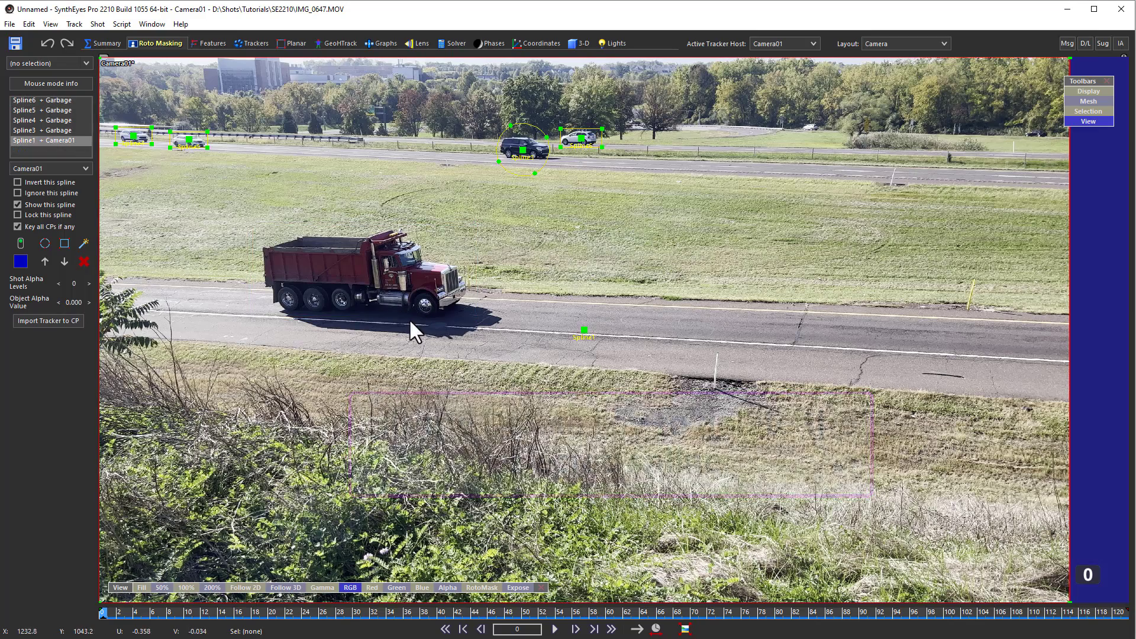
pyautogui.click(84, 242)
pyautogui.hotkey('ctrl', 'z')
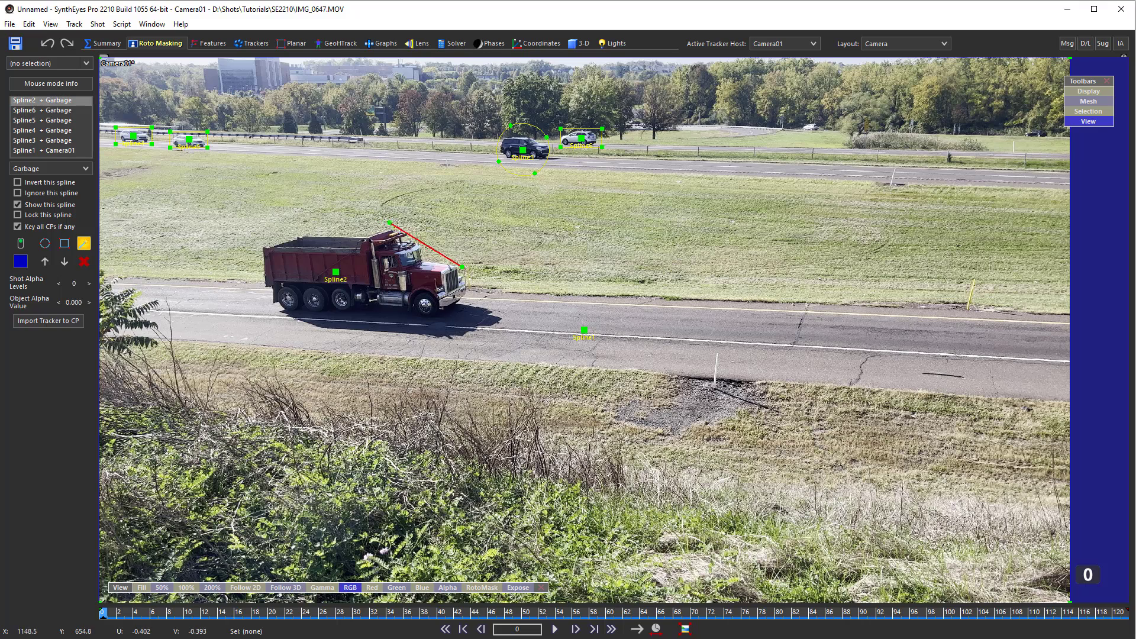
pyautogui.click(395, 228)
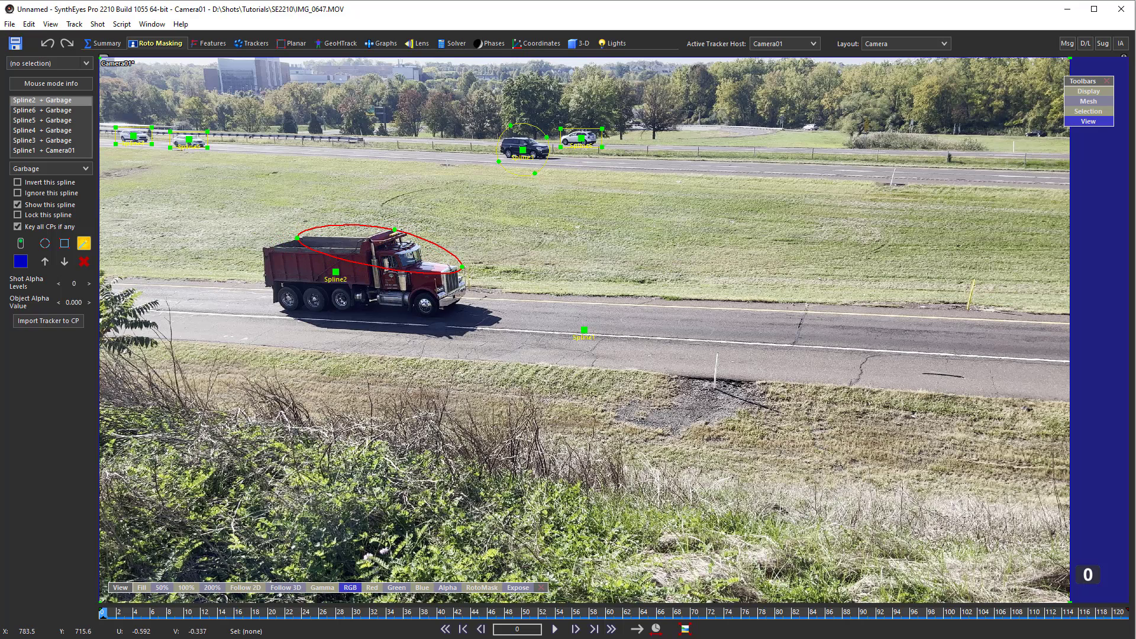
pyautogui.click(462, 267)
pyautogui.click(257, 247)
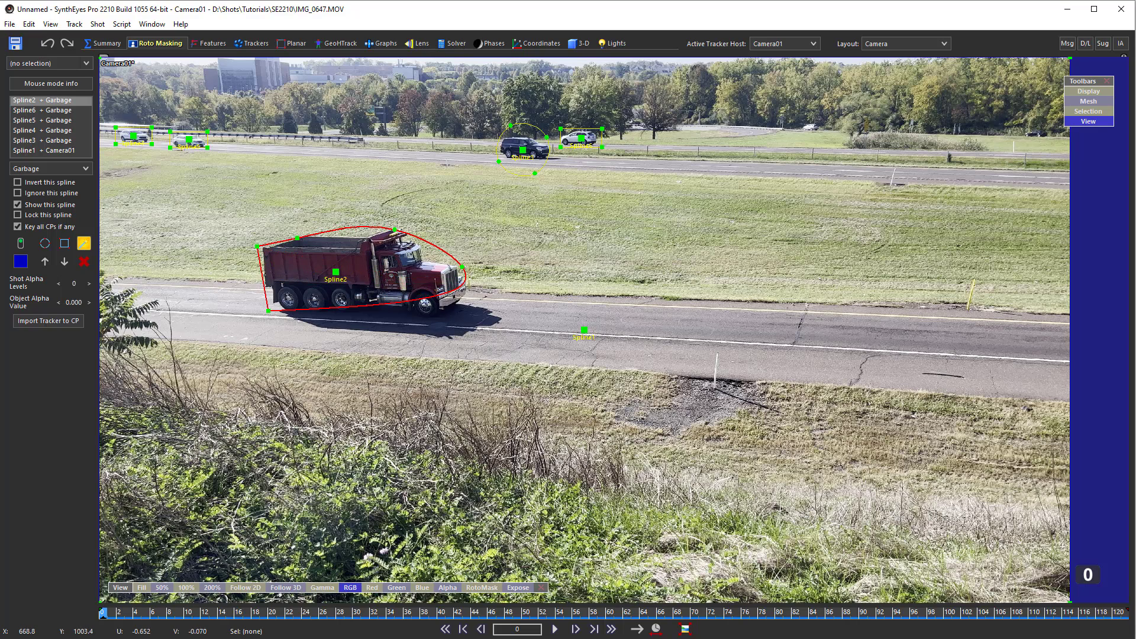
pyautogui.click(265, 317)
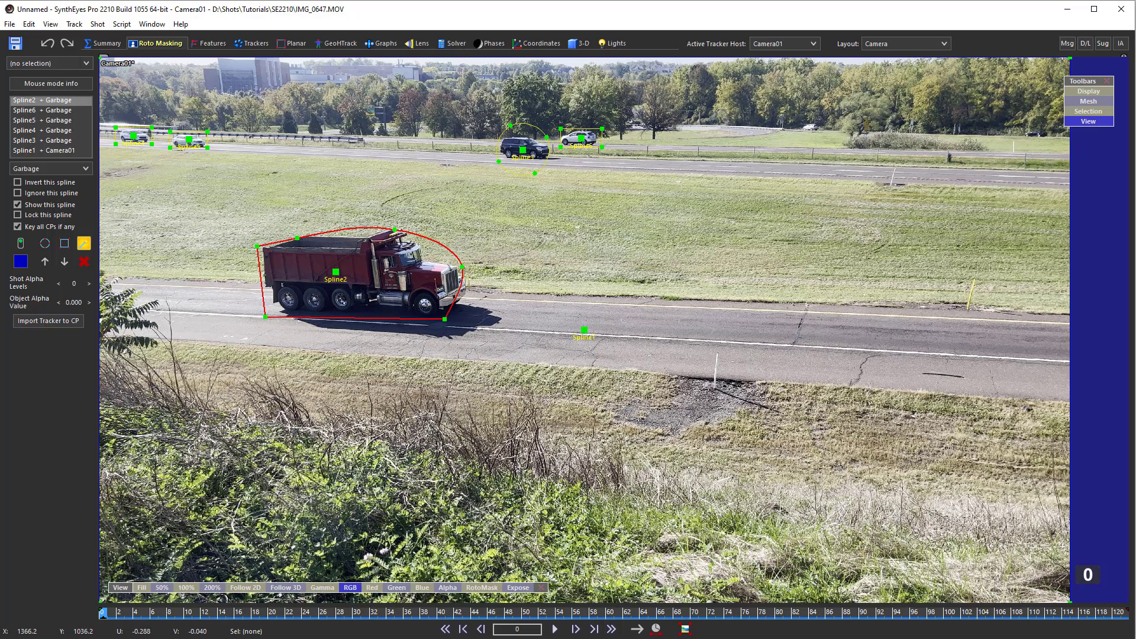
pyautogui.click(444, 319)
pyautogui.rightClick(467, 285)
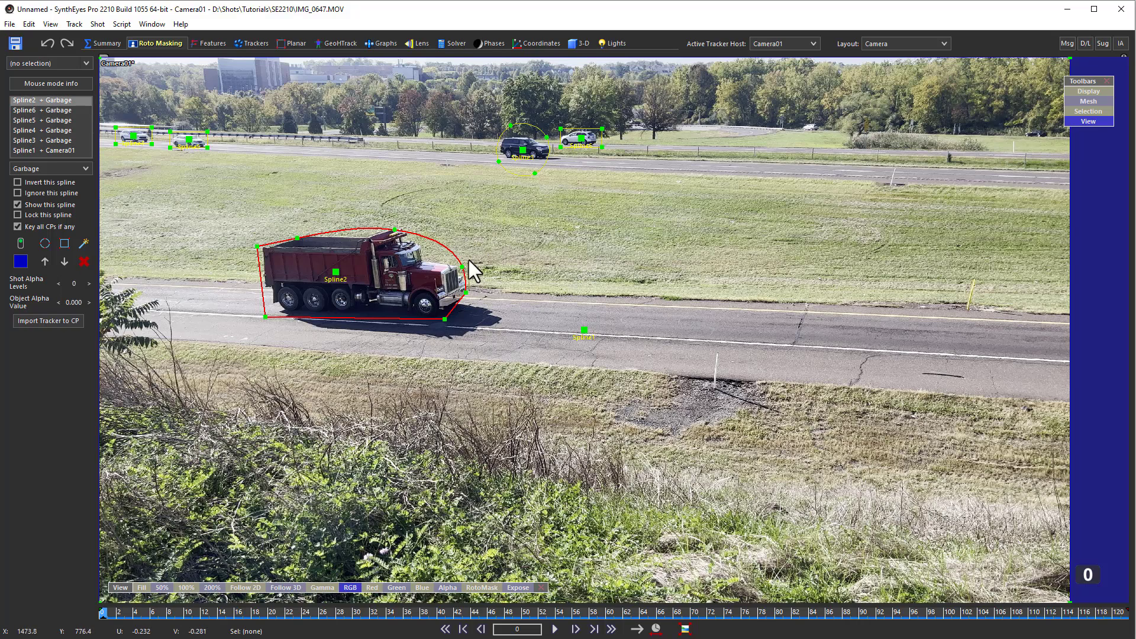
# Convert the truck spline's control points at the front of the hood and above the cab into sharp corners.
pyautogui.click(462, 268)
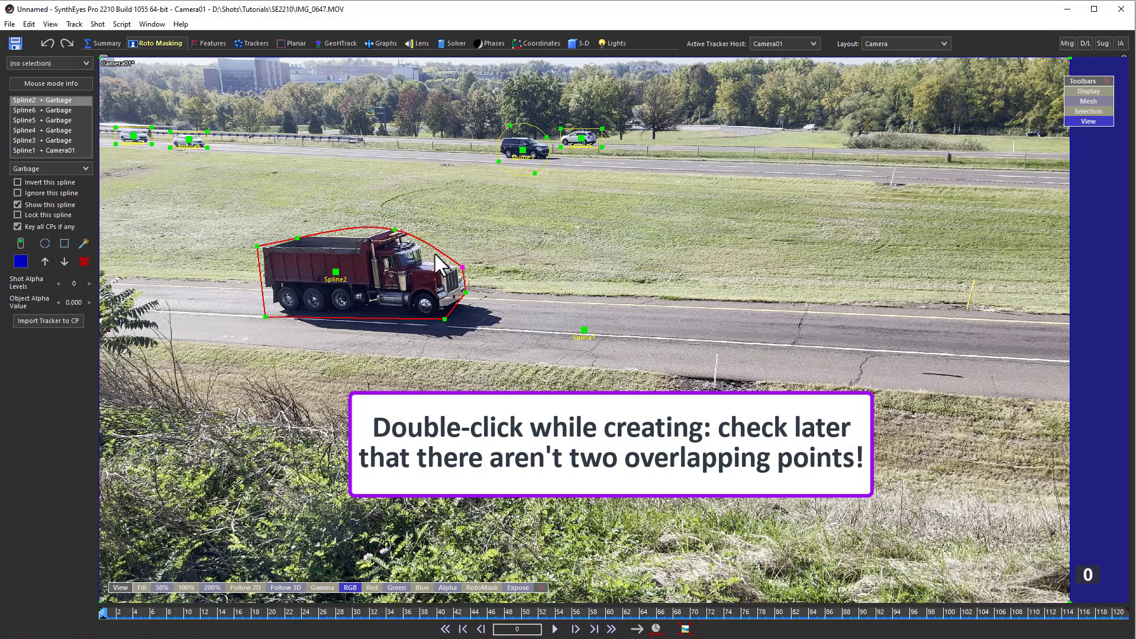
pyautogui.doubleClick(394, 230)
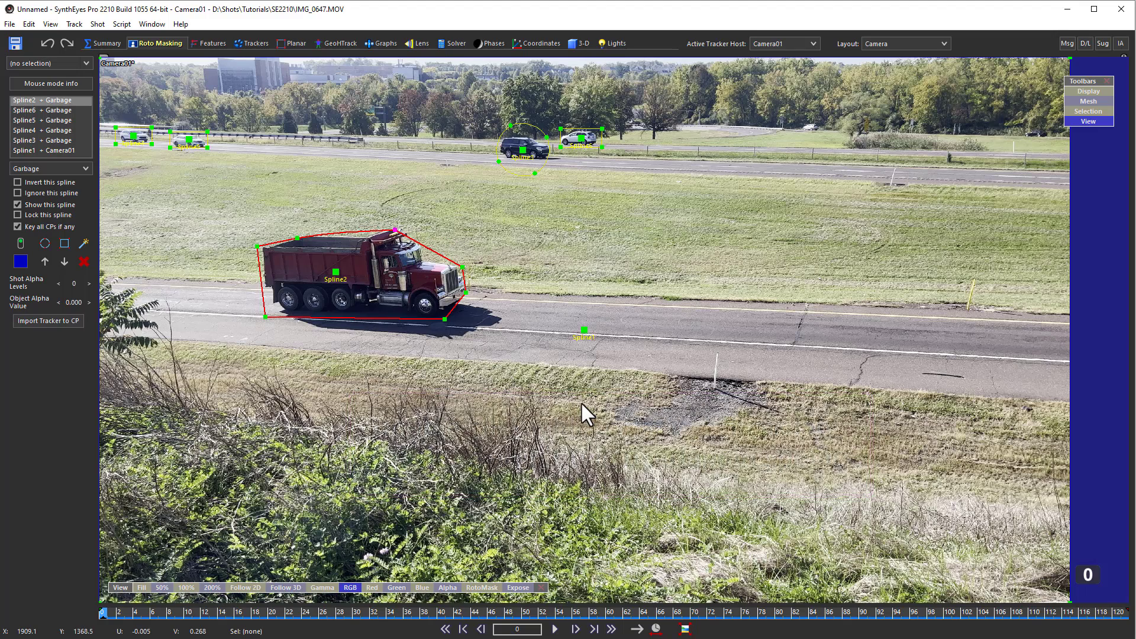
# Select the truck's garbage spline after trying the car splines, shift it slightly as a whole, and rotate it slightly to fit the truck.
pyautogui.click(204, 137)
pyautogui.click(496, 139)
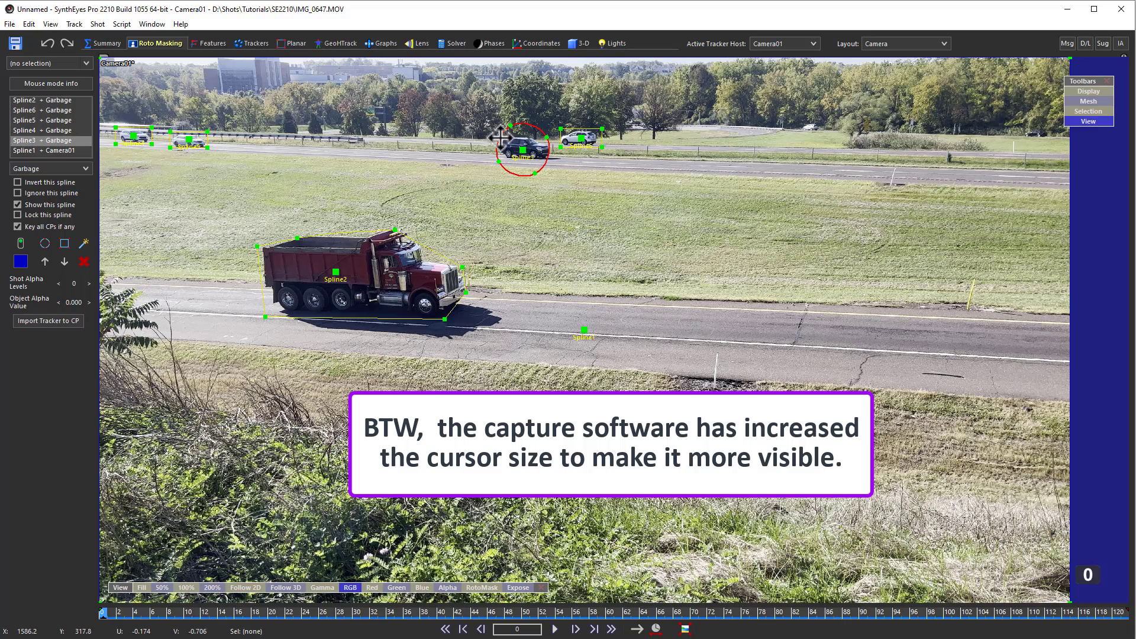
pyautogui.click(423, 246)
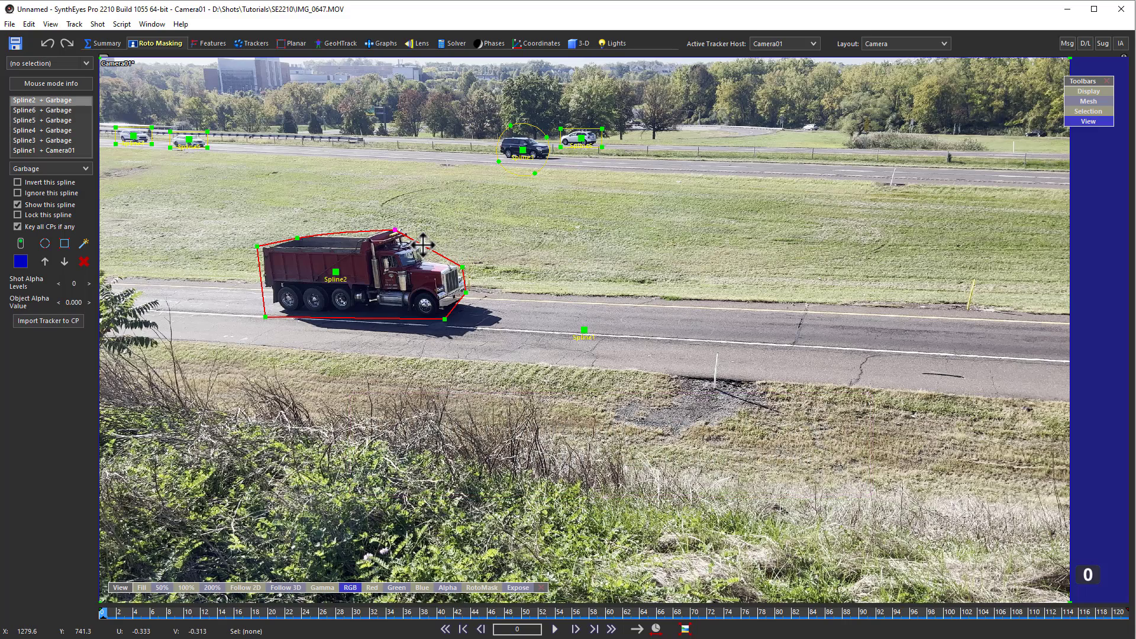
pyautogui.moveTo(423, 245)
pyautogui.mouseDown()
pyautogui.moveTo(529, 270)
pyautogui.moveTo(427, 242)
pyautogui.moveTo(441, 261)
pyautogui.moveTo(429, 245)
pyautogui.mouseUp()
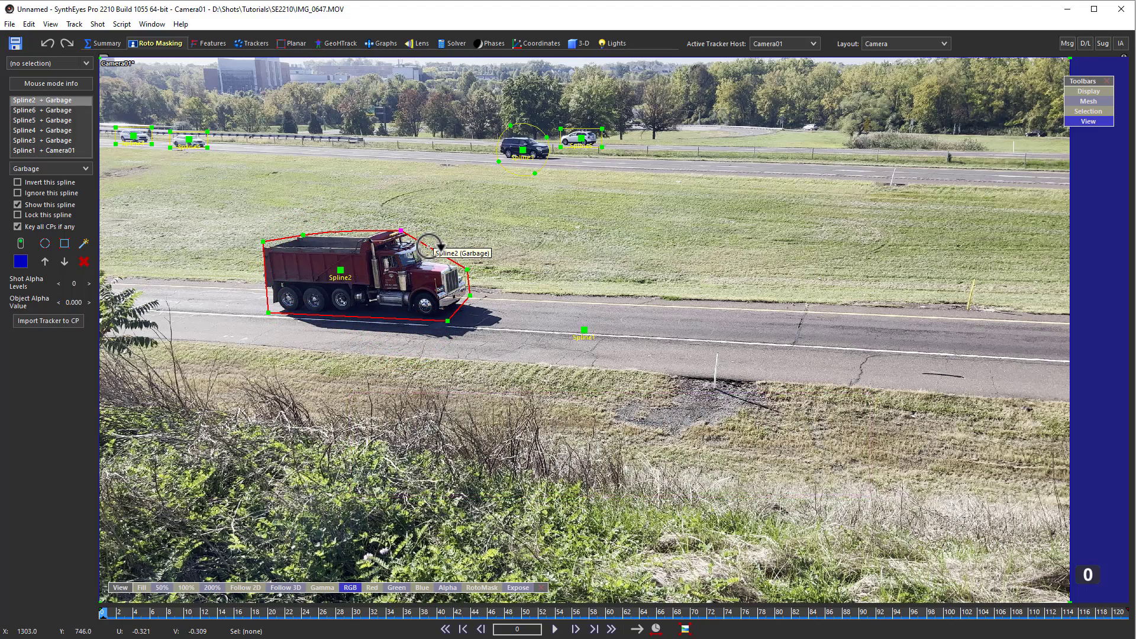
pyautogui.keyDown('alt'); pyautogui.moveTo(427, 248); pyautogui.dragTo(410, 260); pyautogui.keyUp('alt')
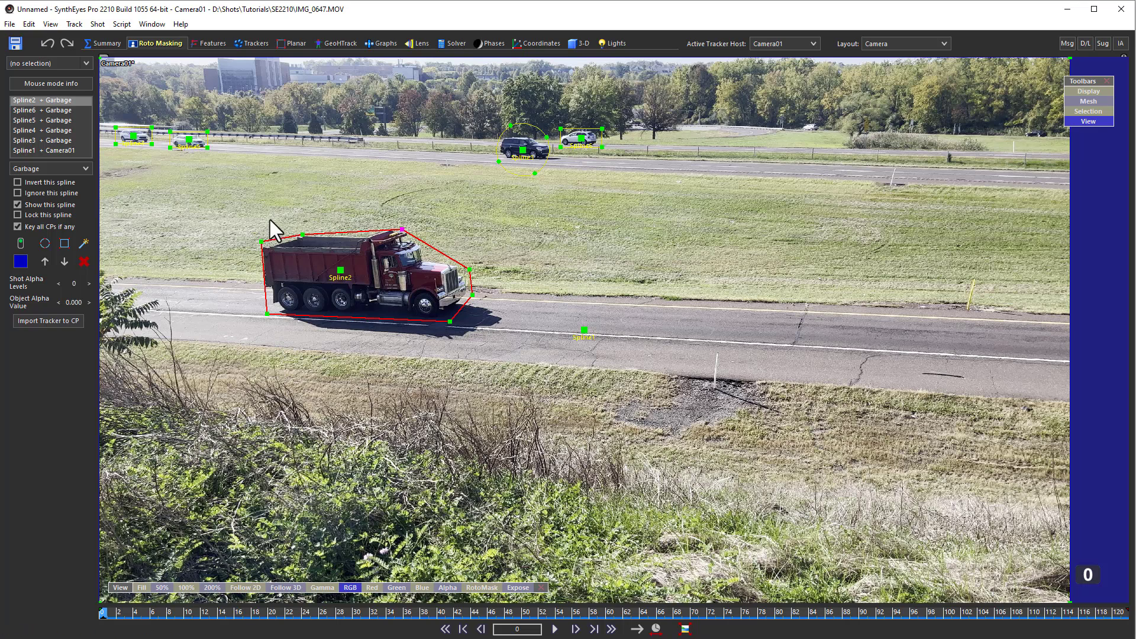
# Reshape the truck spline by moving its upper rear control points outward and its lasso-selected front points together, and check the polygonal selection setting.
pyautogui.moveTo(302, 233); pyautogui.dragTo(299, 230)
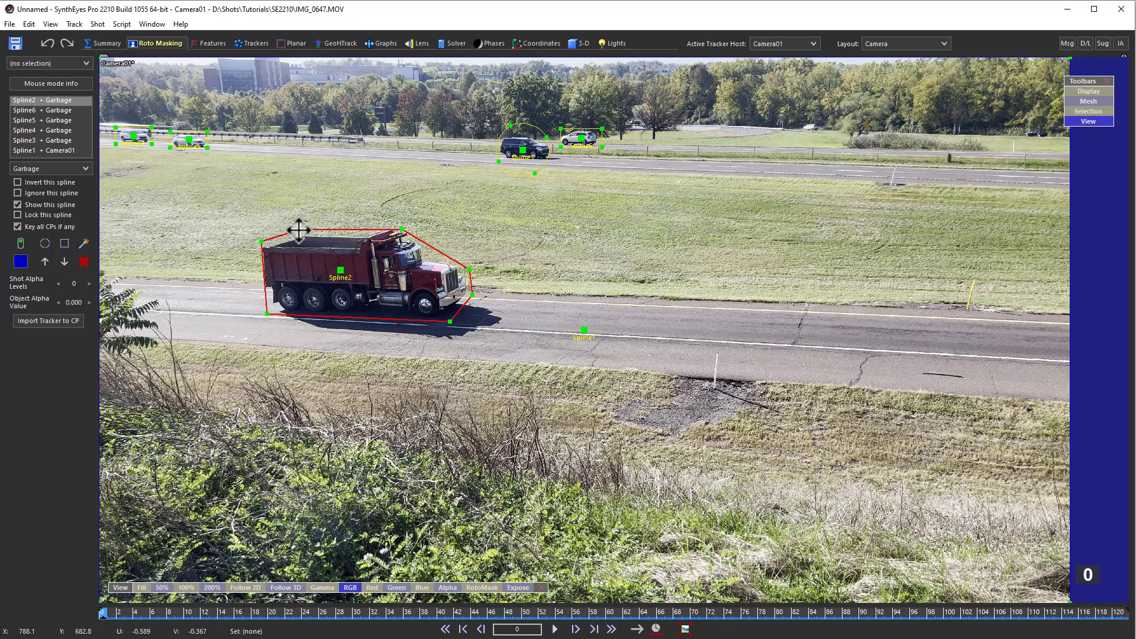
pyautogui.click(261, 241)
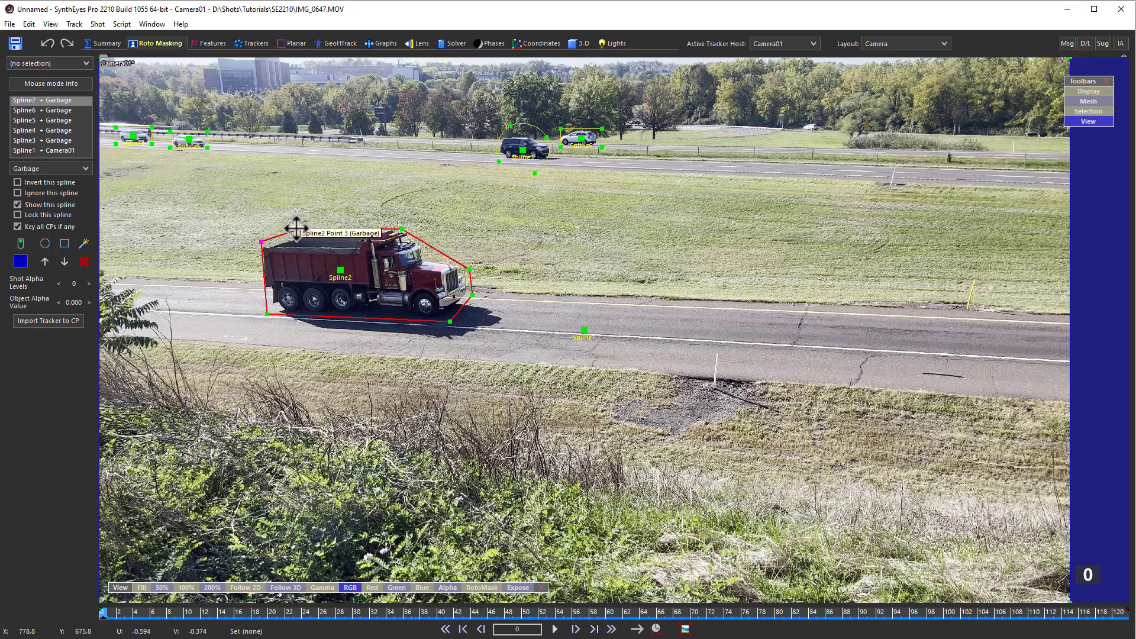
pyautogui.moveTo(298, 229)
pyautogui.mouseDown()
pyautogui.moveTo(282, 229)
pyautogui.moveTo(295, 229)
pyautogui.mouseUp()
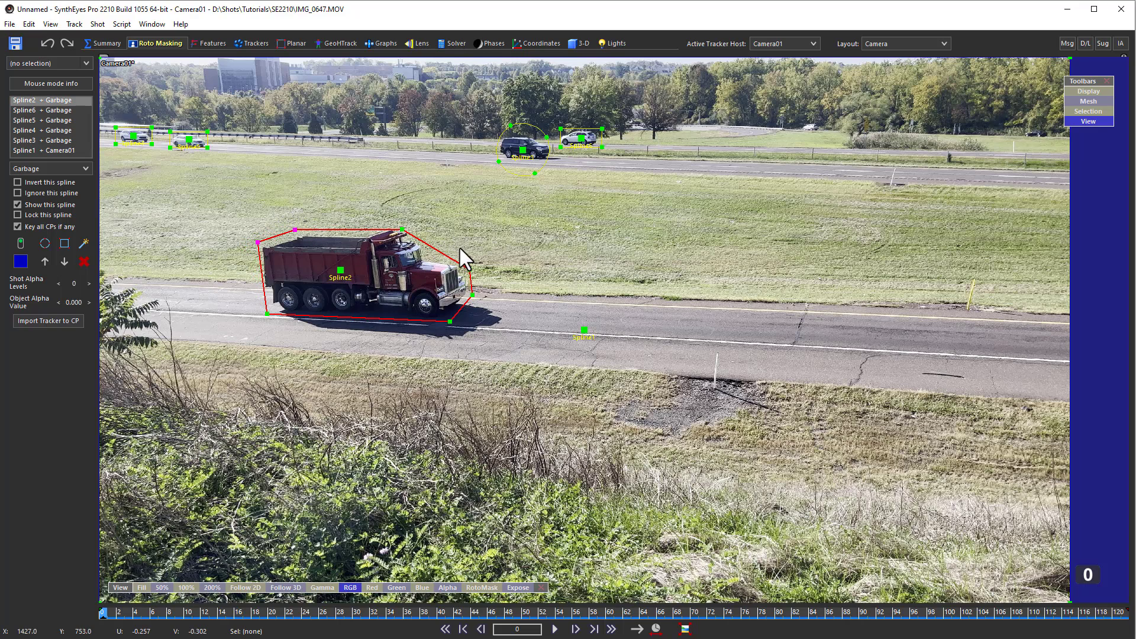
pyautogui.moveTo(460, 247)
pyautogui.mouseDown()
pyautogui.moveTo(419, 339)
pyautogui.moveTo(478, 360)
pyautogui.moveTo(531, 259)
pyautogui.moveTo(472, 267)
pyautogui.mouseUp()
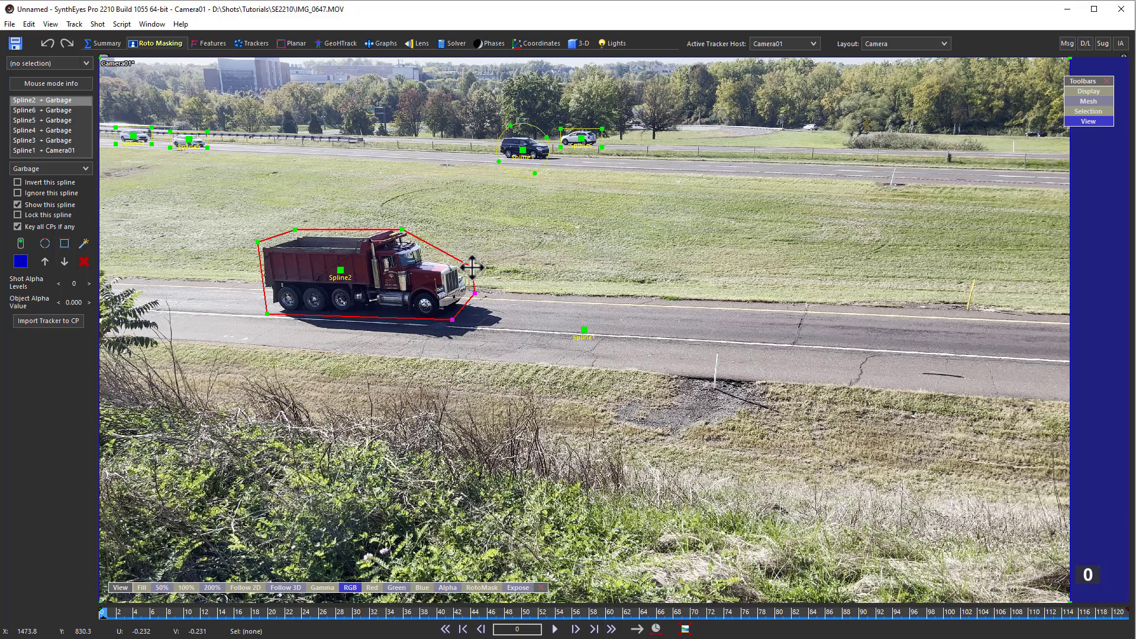
pyautogui.click(28, 24)
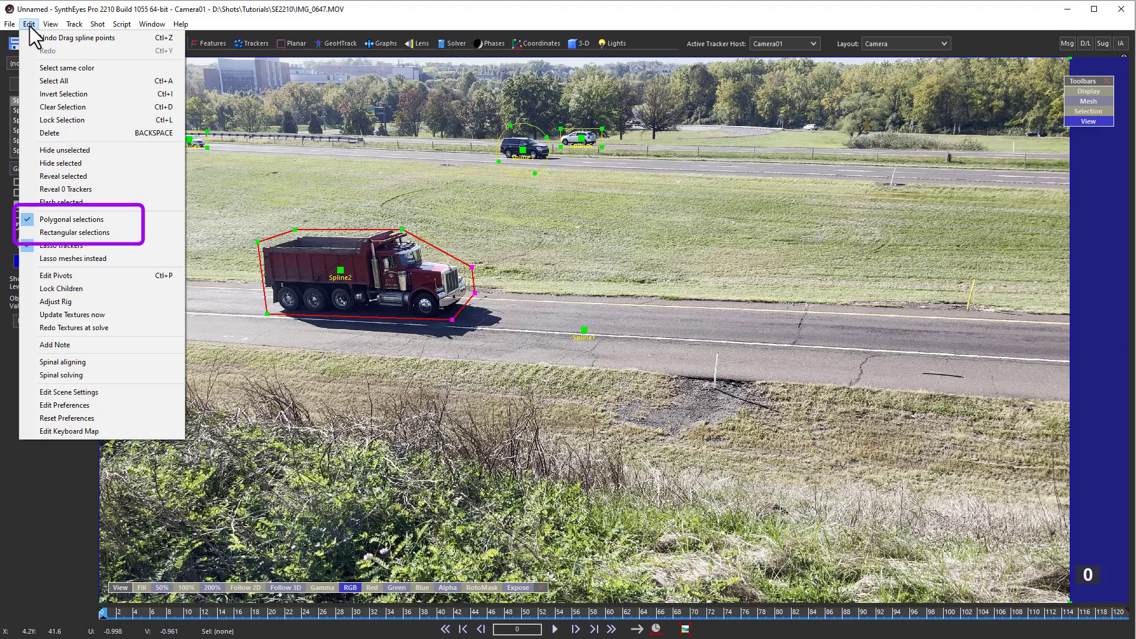
pyautogui.click(28, 24)
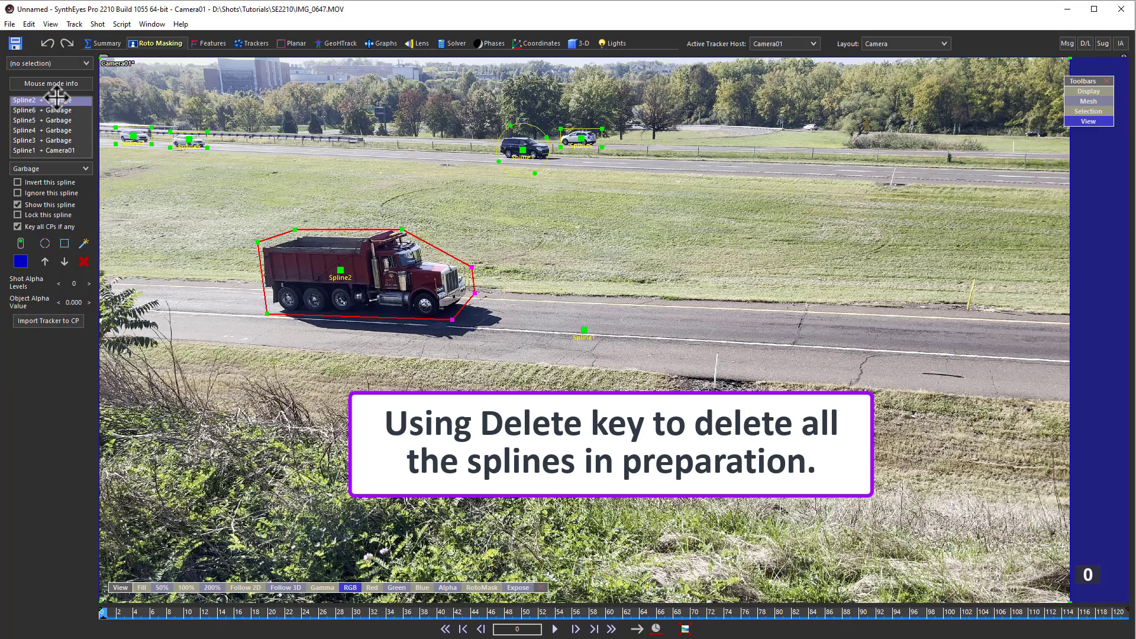
# Delete all the garbage splines around the truck and cars, keeping only the full-frame Camera01 spline.
pyautogui.press('Delete')
pyautogui.press('Delete')
pyautogui.press('Delete')
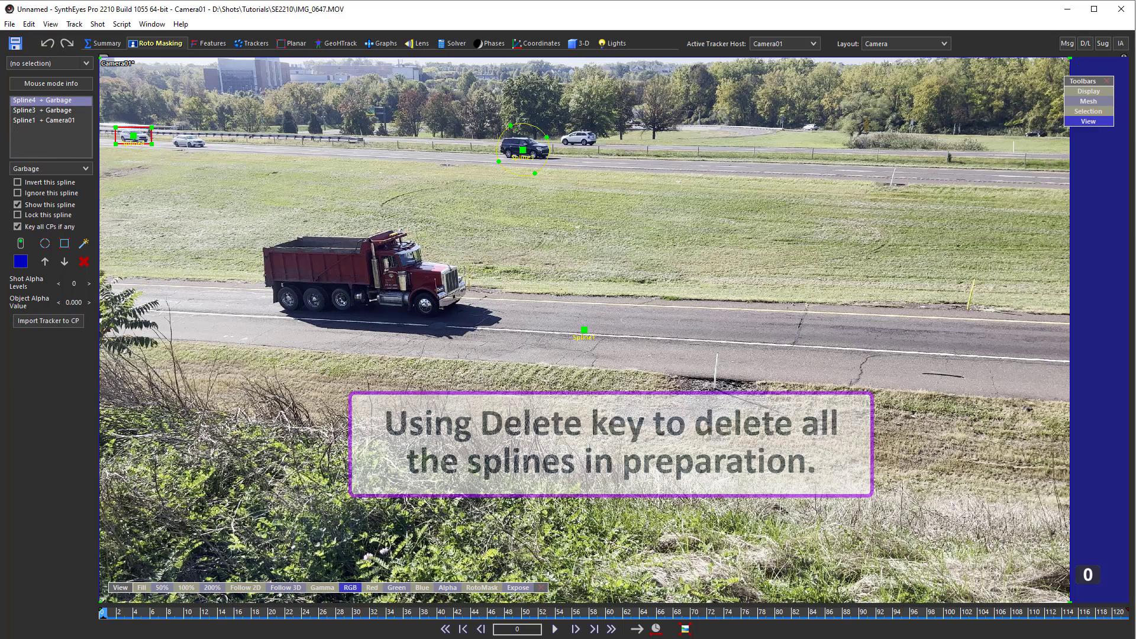
pyautogui.press('Delete')
pyautogui.press('Delete')
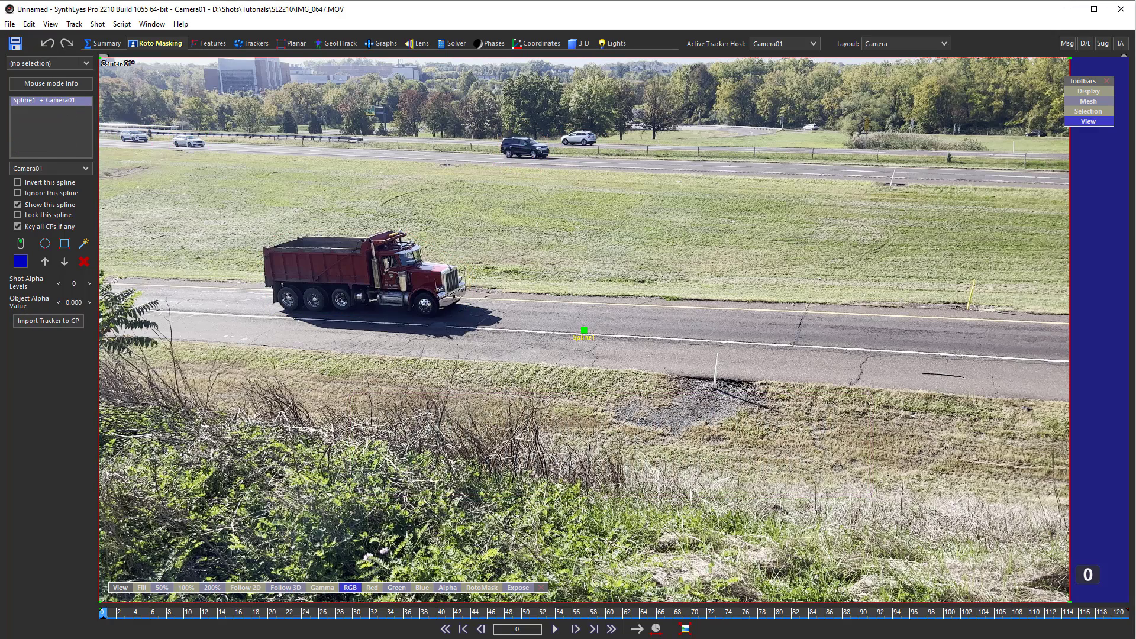
# At frame 0, draw a rectangular garbage spline around the dump truck, then rotate and nudge it to match the truck's tilt.
pyautogui.click(64, 243)
pyautogui.moveTo(261, 312); pyautogui.dragTo(475, 226)
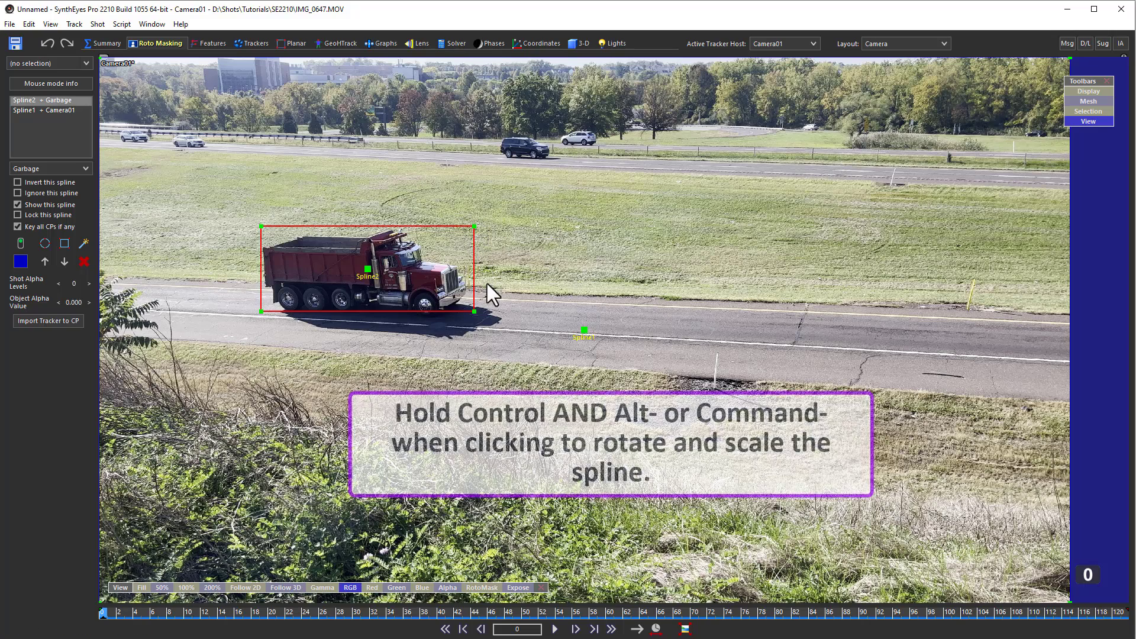
pyautogui.keyDown('ctrl'); pyautogui.keyDown('alt'); pyautogui.moveTo(467, 300); pyautogui.dragTo(472, 309); pyautogui.keyUp('alt'); pyautogui.keyUp('ctrl')
pyautogui.moveTo(366, 271); pyautogui.dragTo(363, 273)
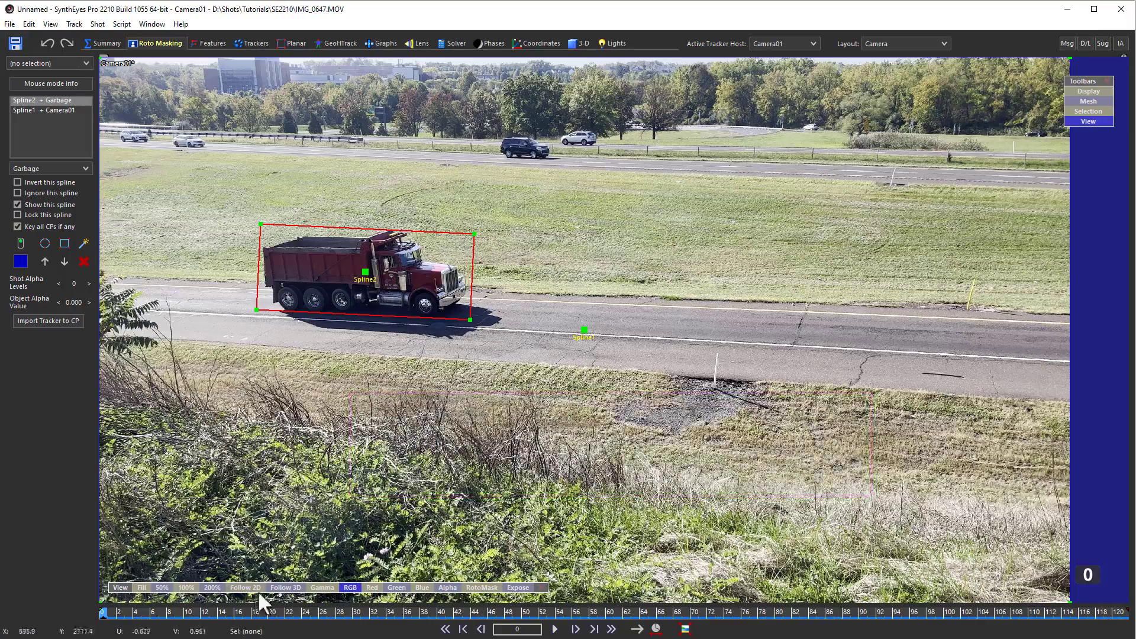
# At frame 121, move the spline onto the truck, scale and rotate it to fit, and adjust its front and lower rear corners.
pyautogui.moveTo(309, 612); pyautogui.dragTo(1124, 612)
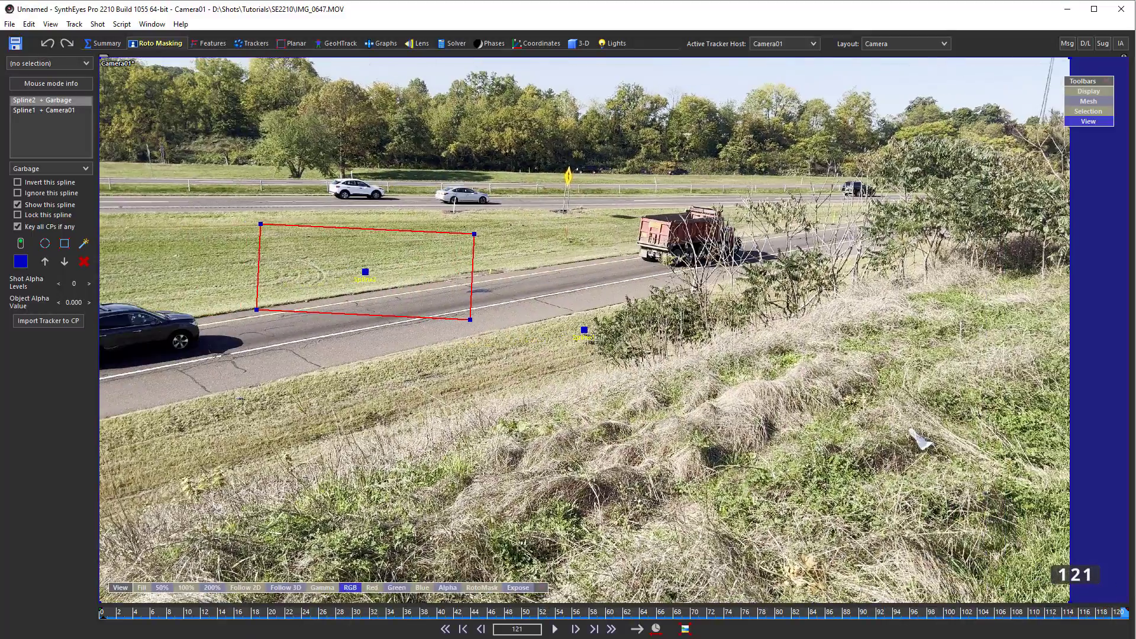
pyautogui.moveTo(363, 272); pyautogui.dragTo(703, 239)
pyautogui.moveTo(665, 287)
pyautogui.mouseDown()
pyautogui.moveTo(675, 294)
pyautogui.moveTo(668, 277)
pyautogui.mouseUp()
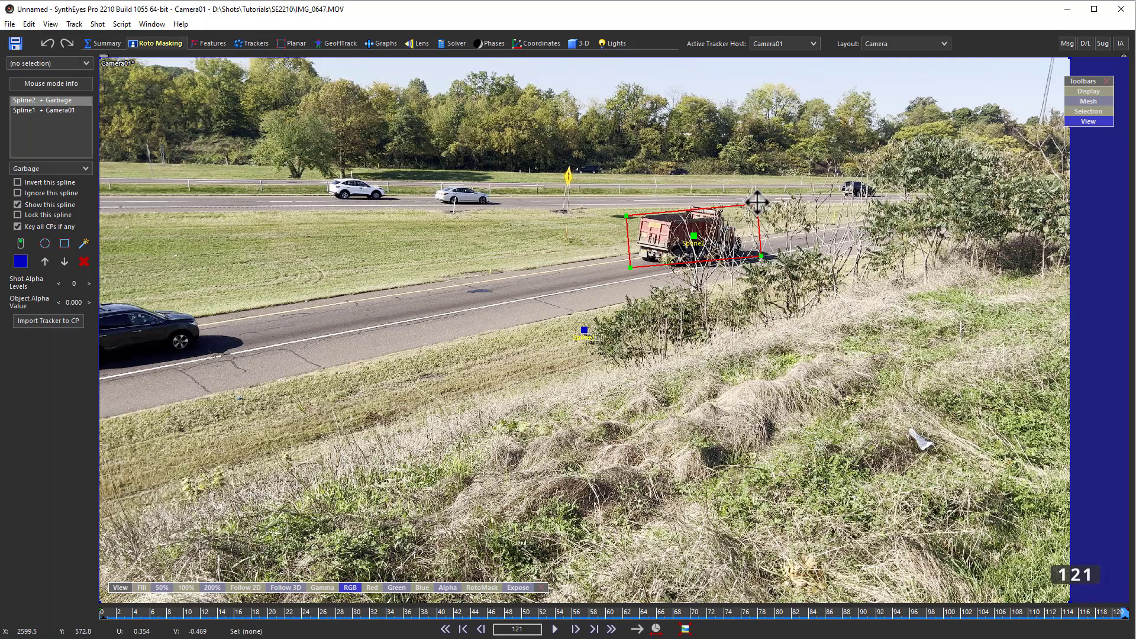
pyautogui.moveTo(756, 204); pyautogui.dragTo(739, 201)
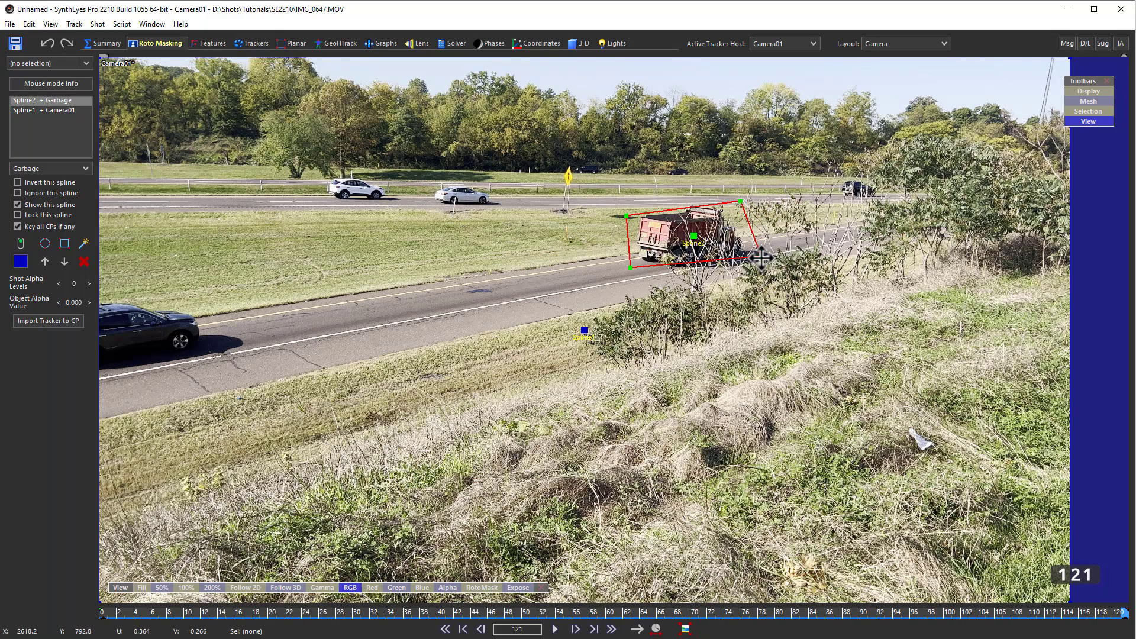
pyautogui.moveTo(761, 256); pyautogui.dragTo(757, 261)
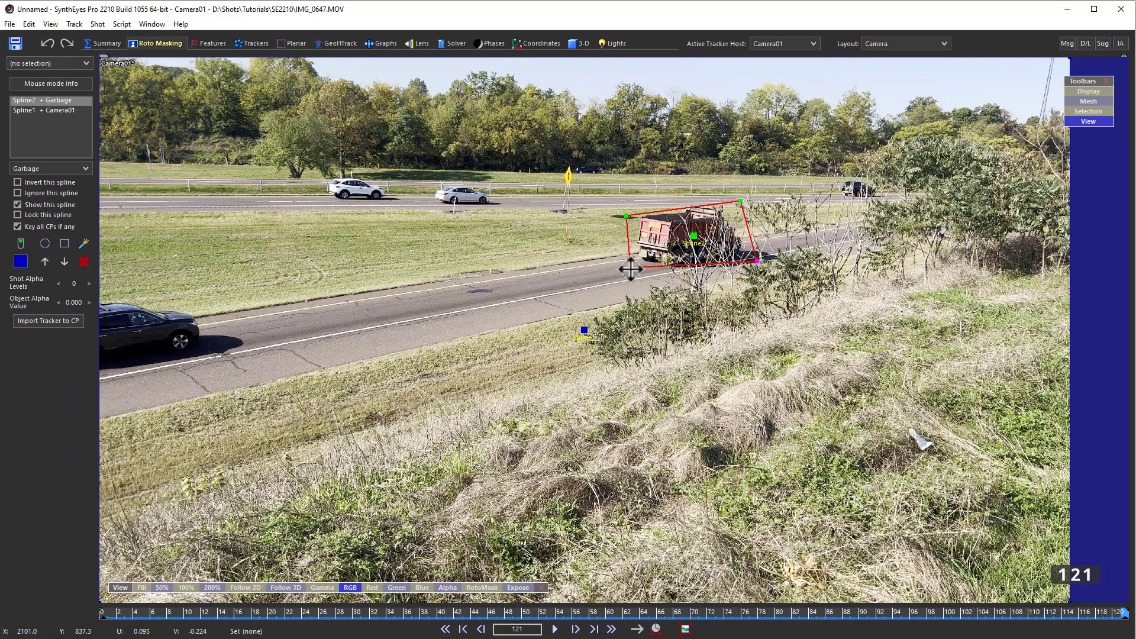
pyautogui.moveTo(630, 267); pyautogui.dragTo(633, 275)
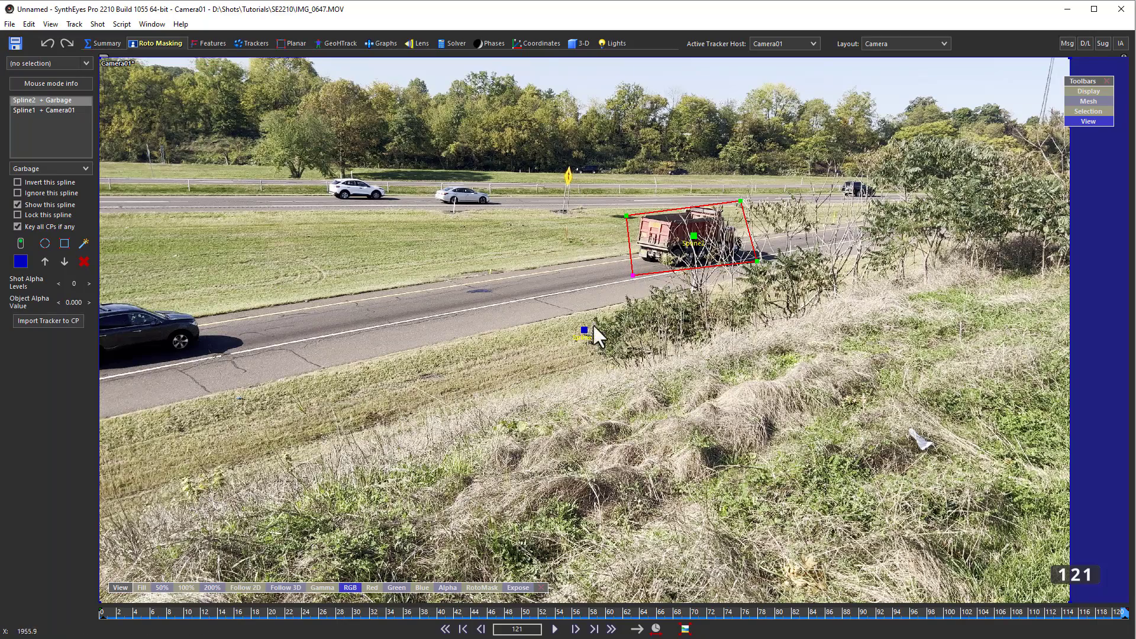
# Reposition and enlarge the spline around the truck at frame 52, and recentre it on the truck at frame 82.
pyautogui.click(542, 612)
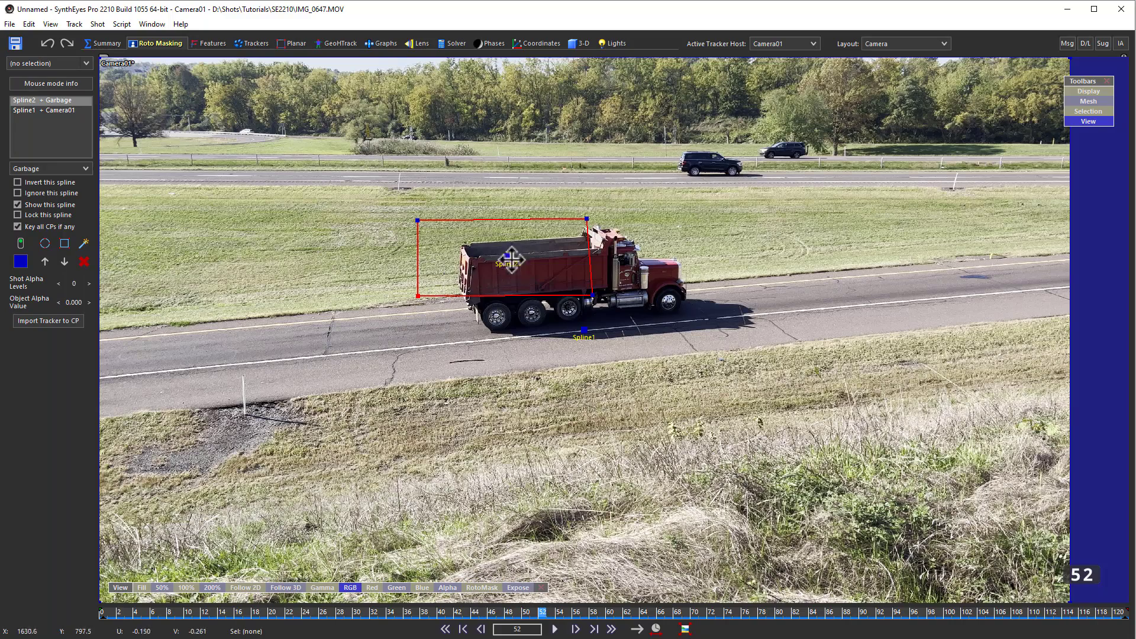
pyautogui.moveTo(512, 296); pyautogui.dragTo(575, 320)
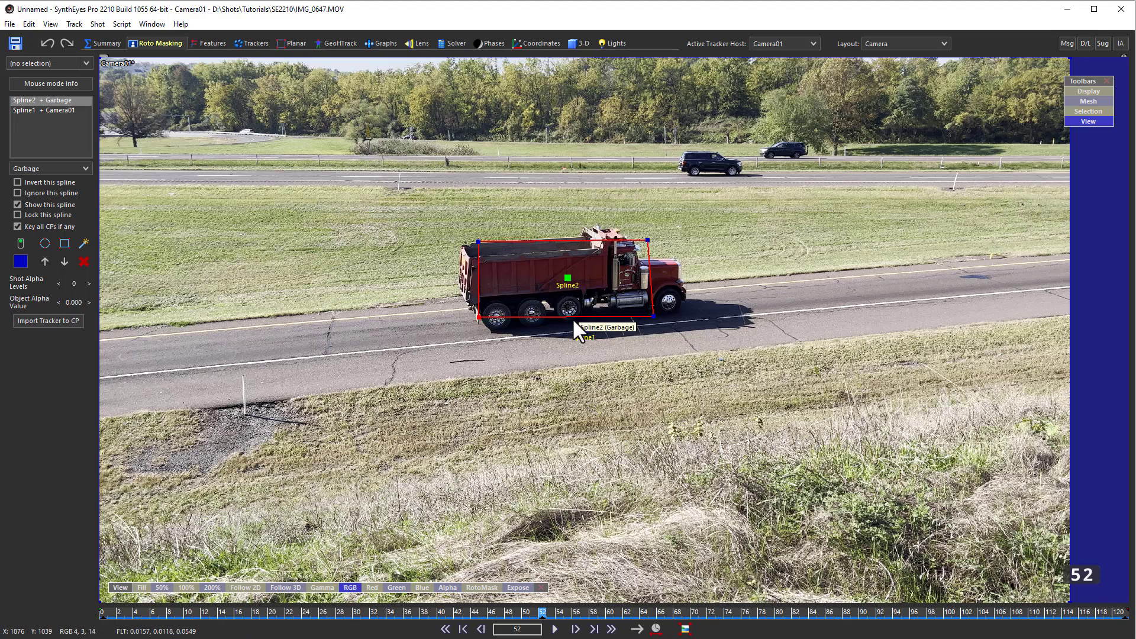
pyautogui.moveTo(572, 318); pyautogui.dragTo(576, 328)
pyautogui.click(796, 613)
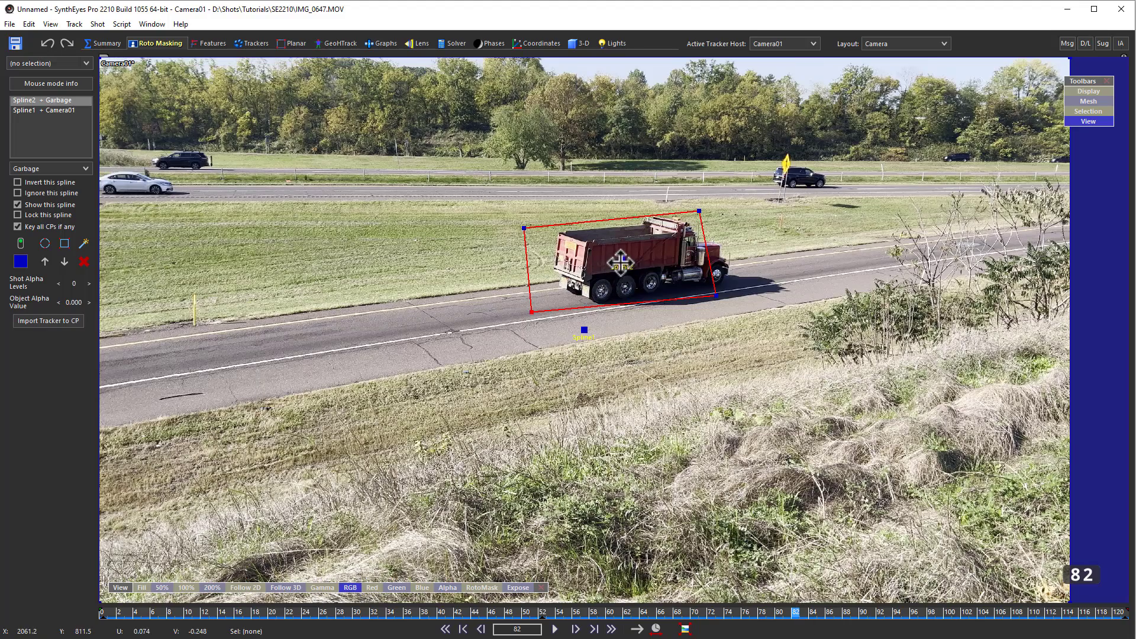
pyautogui.moveTo(620, 263); pyautogui.dragTo(644, 258)
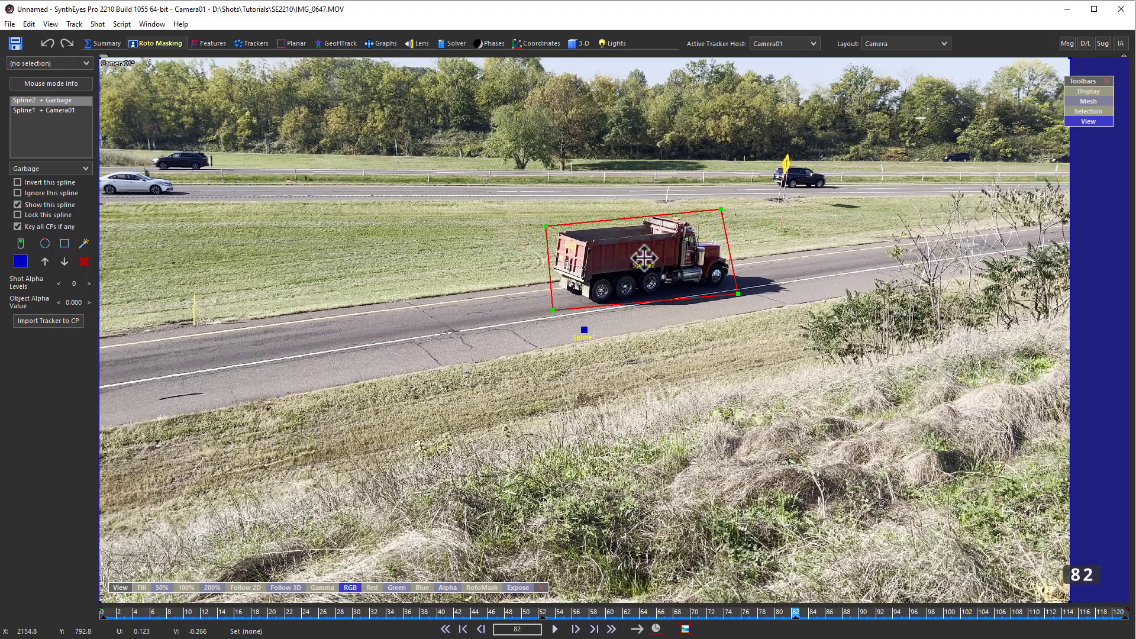
# Move, rotate and enlarge the spline over the truck at frame 27, shift it onto the truck at frame 68, and return to frame 0.
pyautogui.click(332, 613)
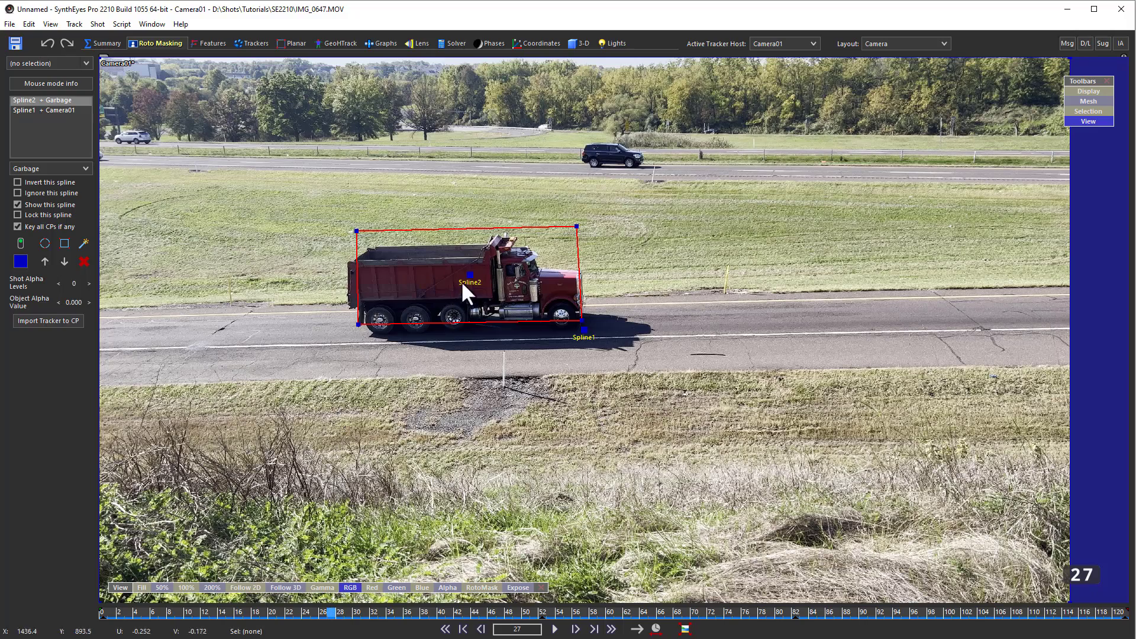
pyautogui.moveTo(470, 275); pyautogui.dragTo(465, 284)
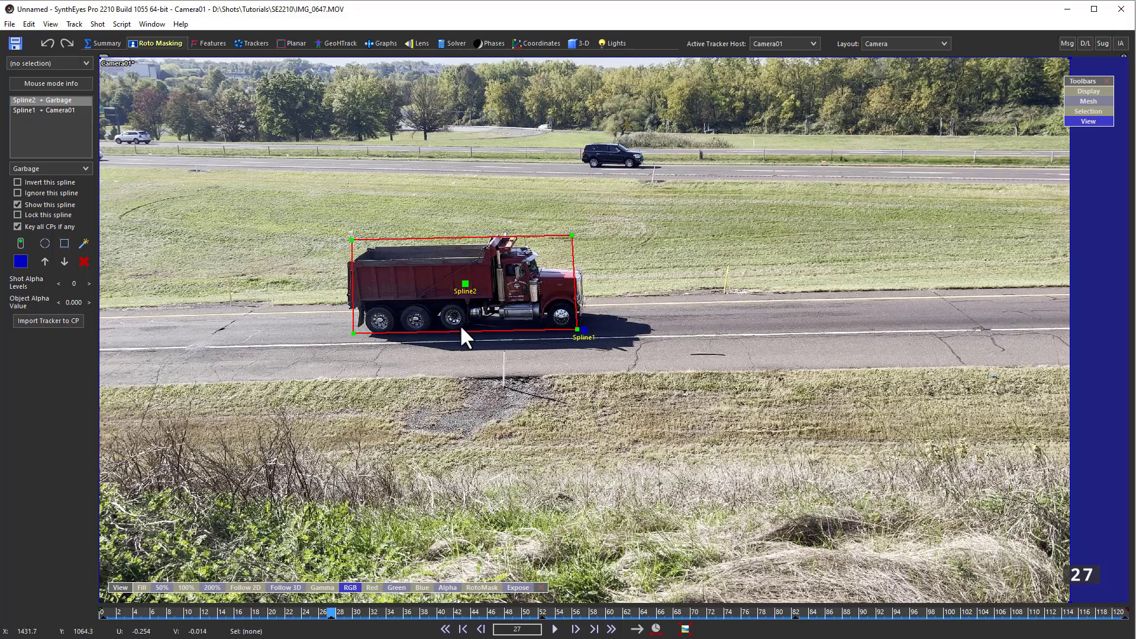
pyautogui.moveTo(461, 332); pyautogui.dragTo(461, 336)
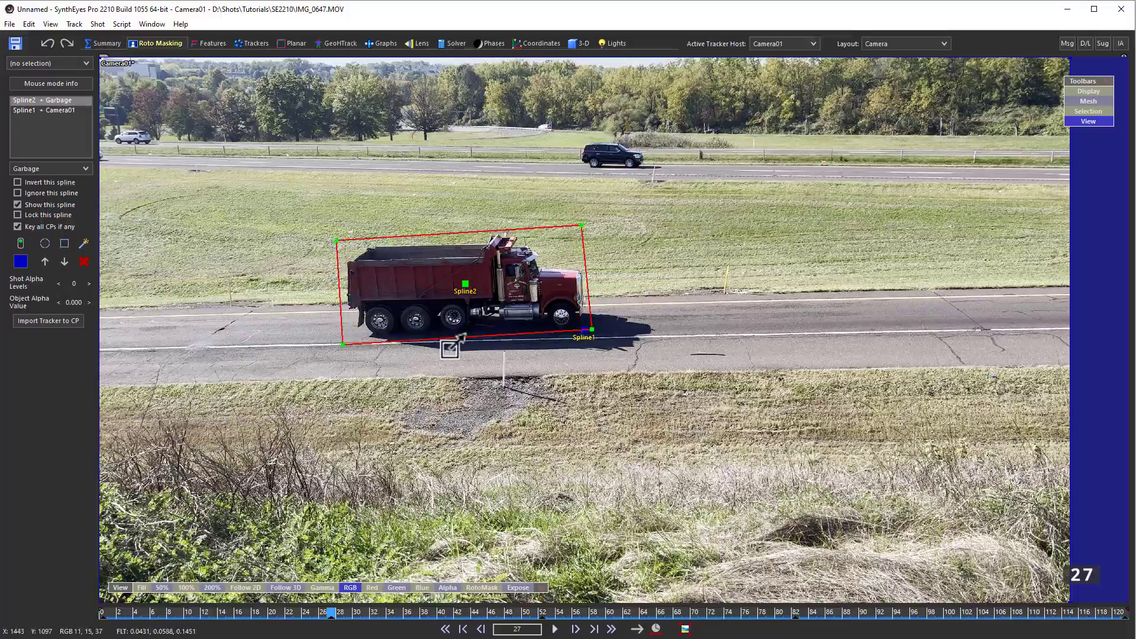
pyautogui.moveTo(325, 613); pyautogui.dragTo(678, 614)
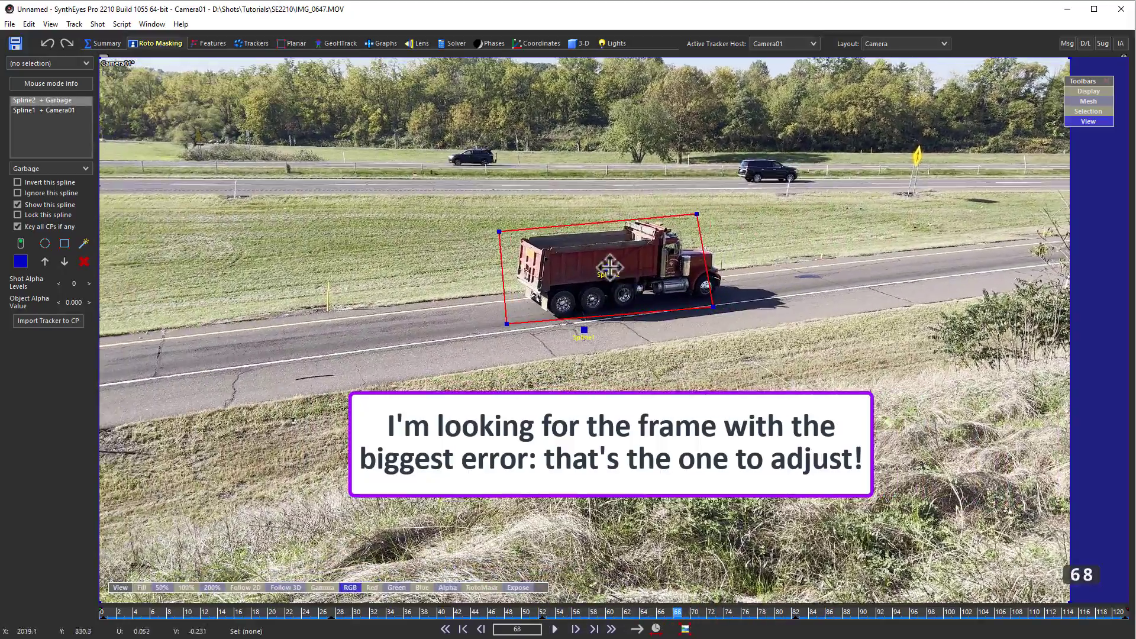
pyautogui.moveTo(609, 268); pyautogui.dragTo(621, 267)
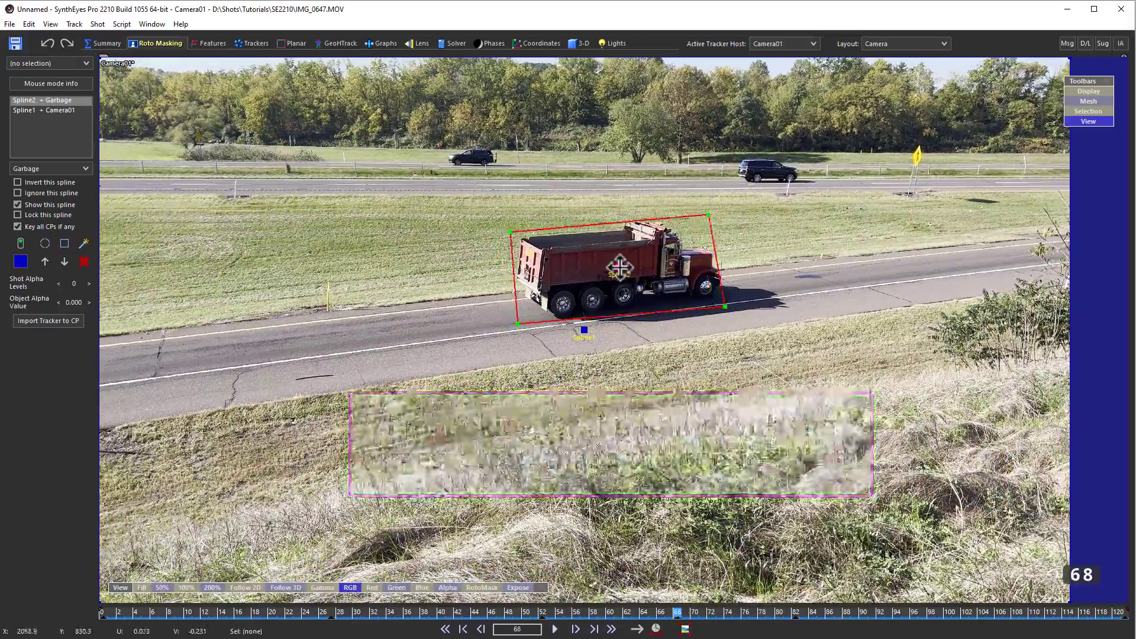
pyautogui.click(651, 627)
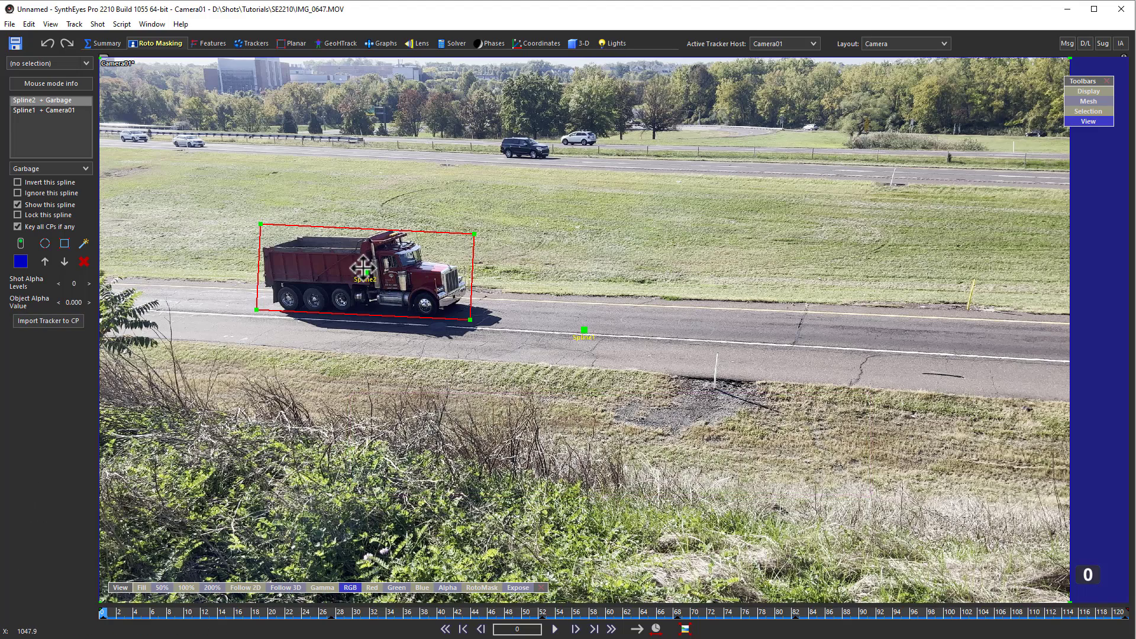
pyautogui.click(365, 269)
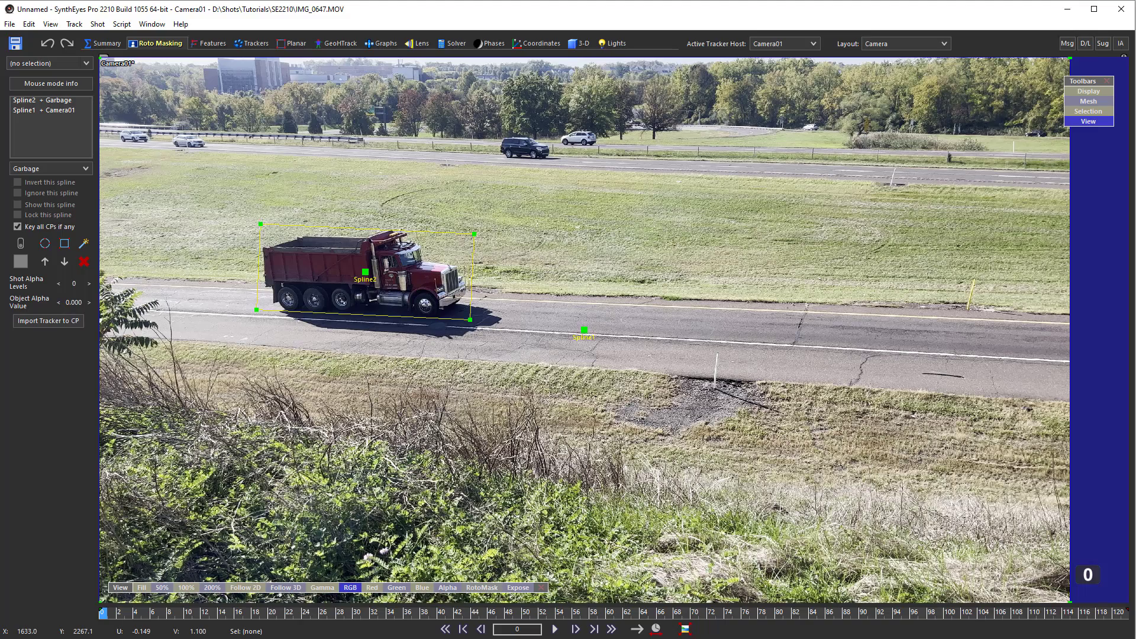
# Add a moving object to the shot and assign the truck's spline to Object01.
pyautogui.click(94, 24)
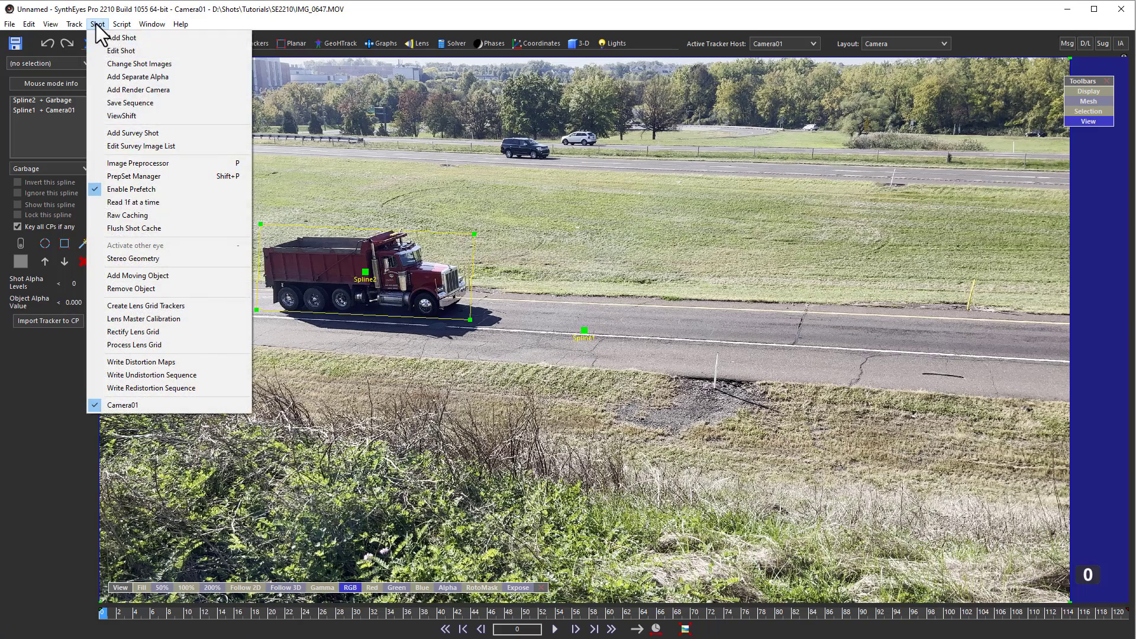
pyautogui.click(126, 278)
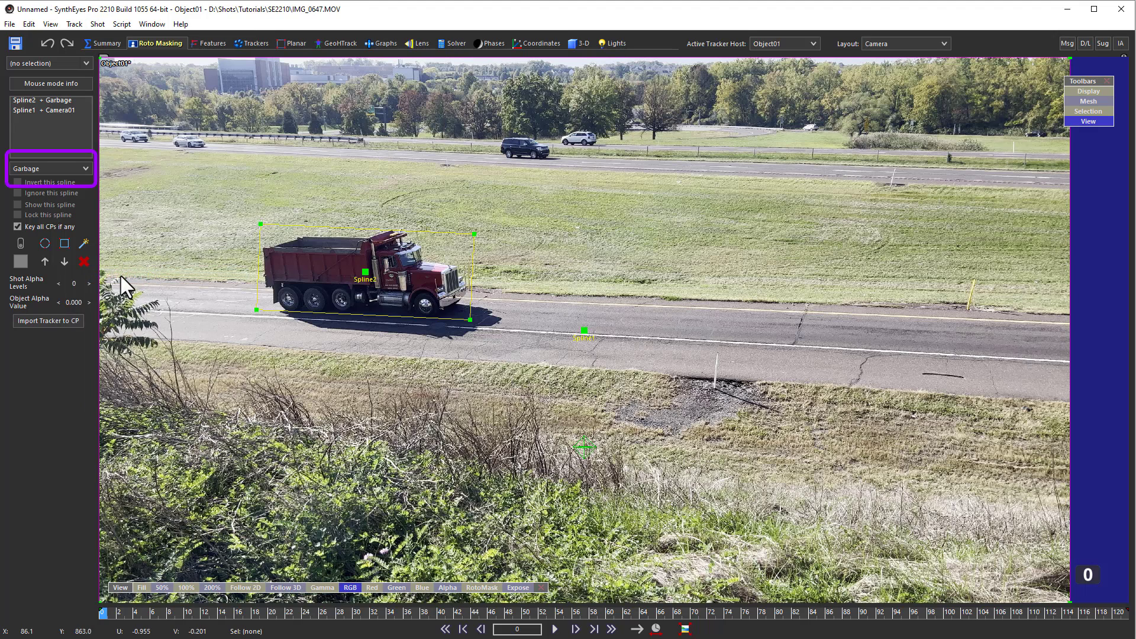
pyautogui.click(54, 102)
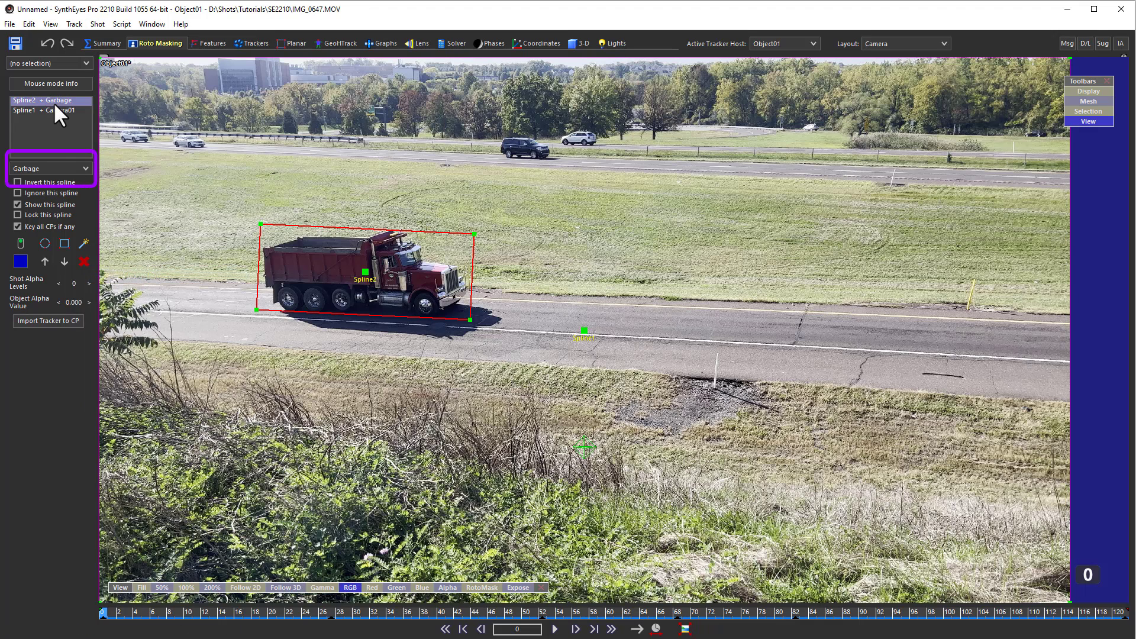
pyautogui.click(51, 170)
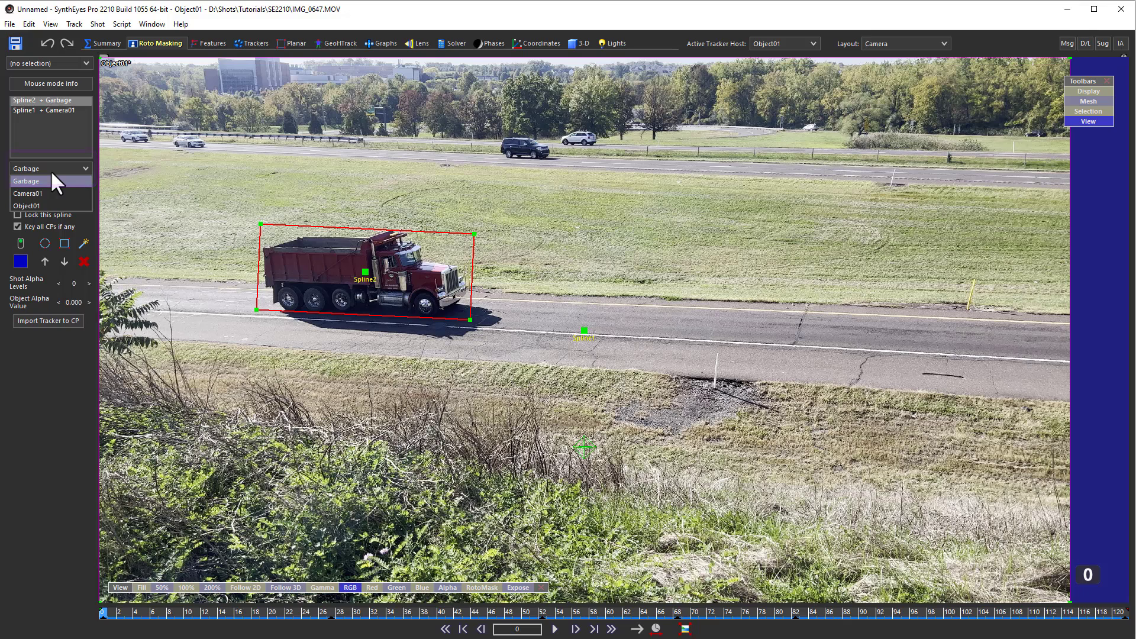
pyautogui.click(54, 202)
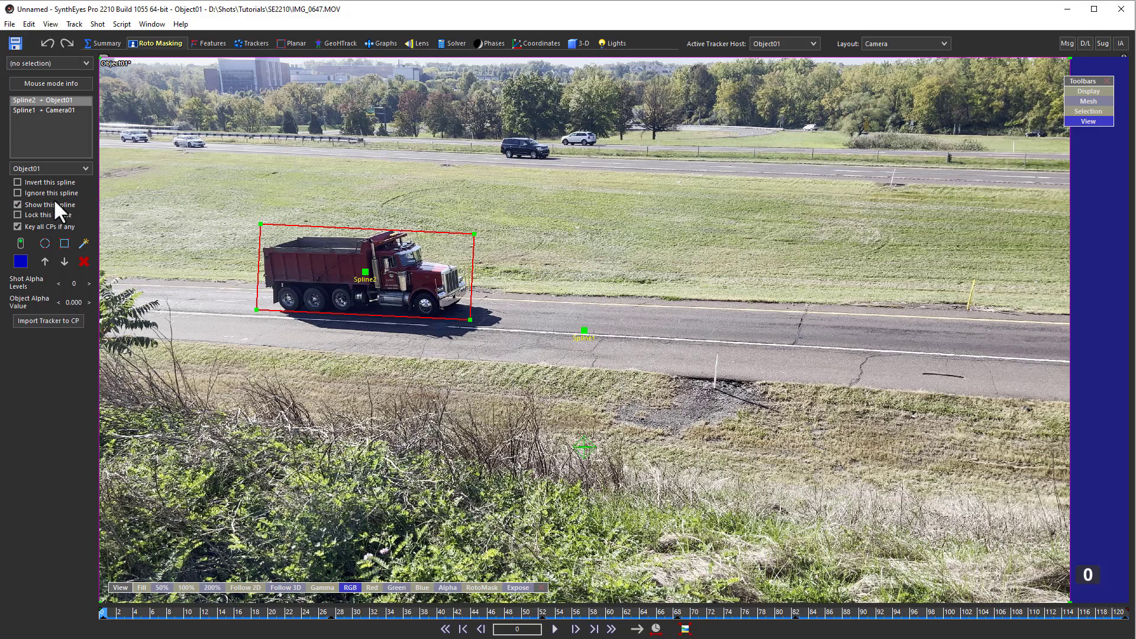
# At frame 100, draw a circular spline over the bare bushes just ahead of the truck.
pyautogui.click(43, 242)
pyautogui.click(948, 613)
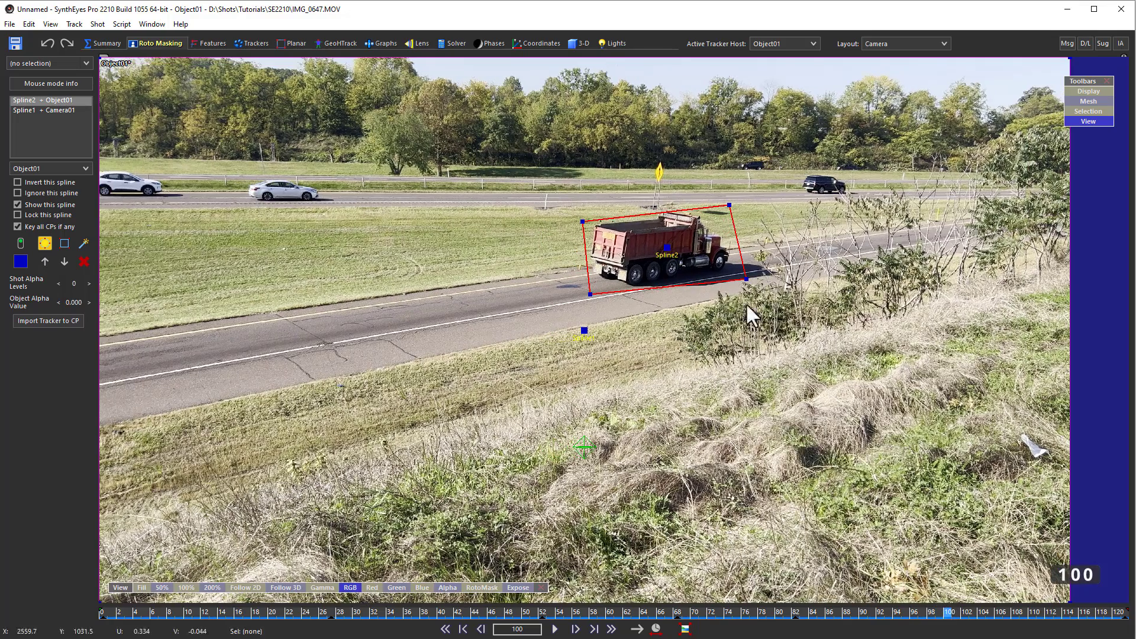
pyautogui.moveTo(755, 278); pyautogui.dragTo(820, 209)
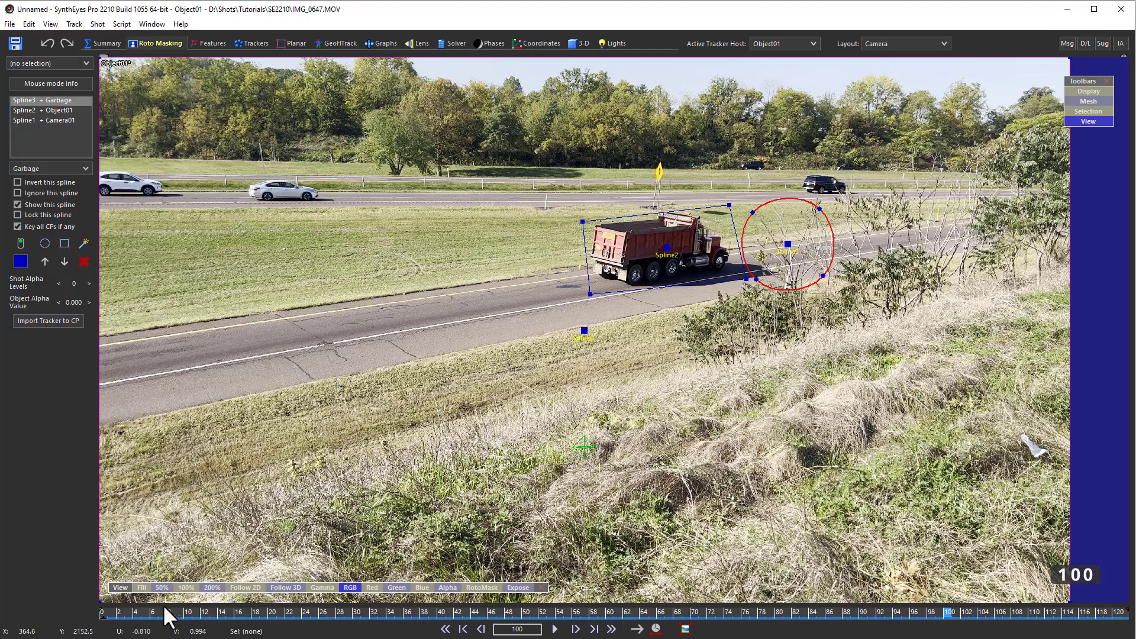
# Key the circular spline as disabled at frame 0 and enabled at frame 100.
pyautogui.moveTo(135, 613); pyautogui.dragTo(104, 615)
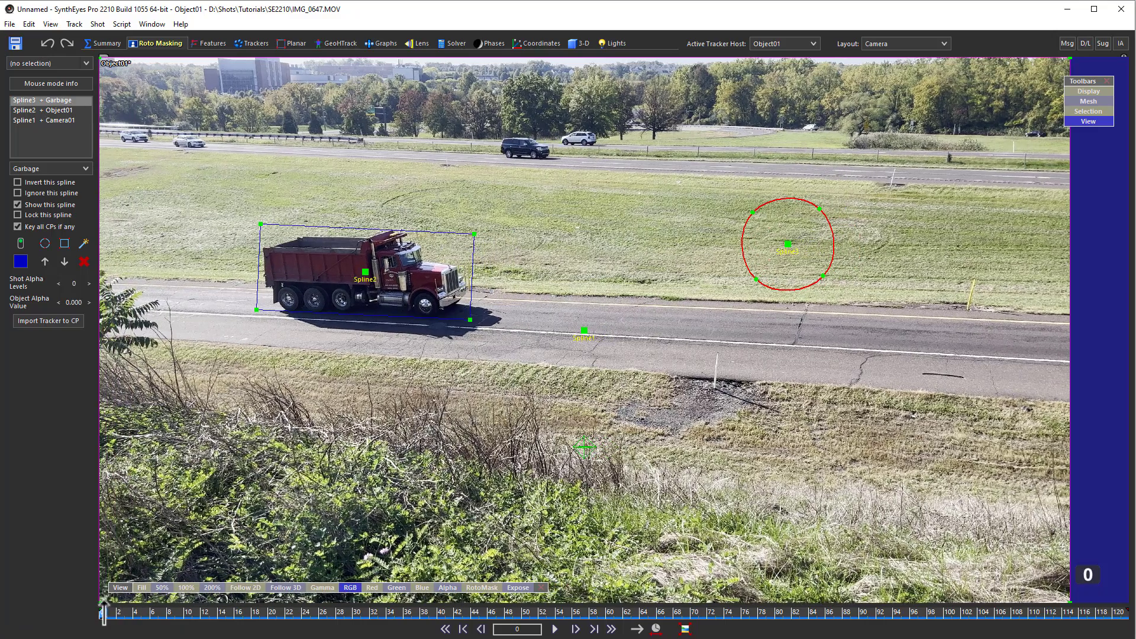
pyautogui.click(20, 243)
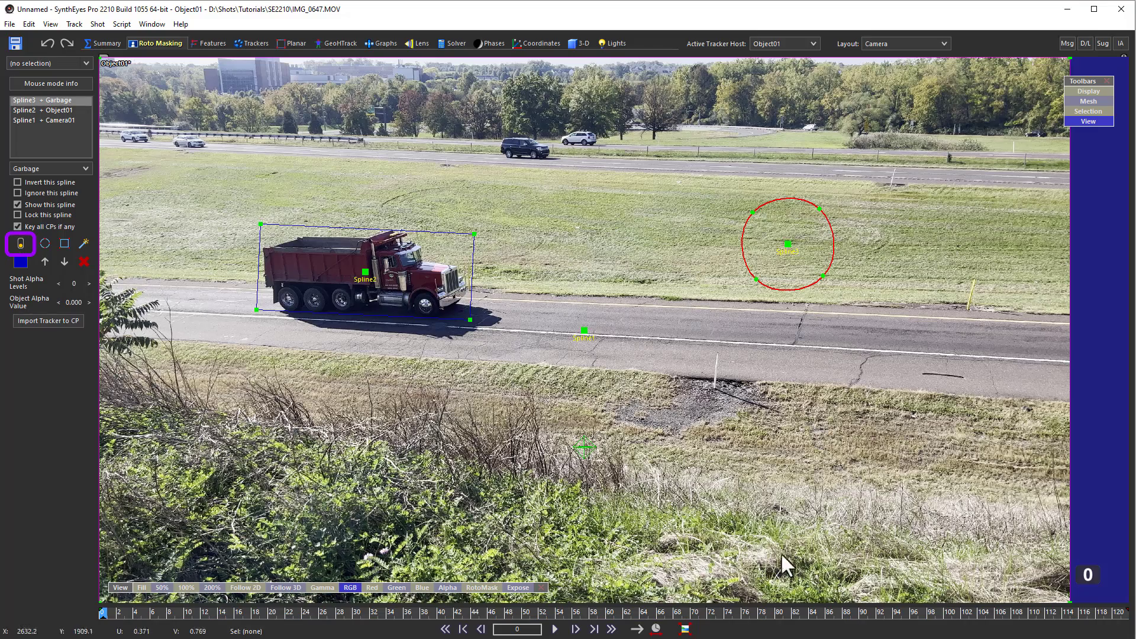
pyautogui.click(949, 613)
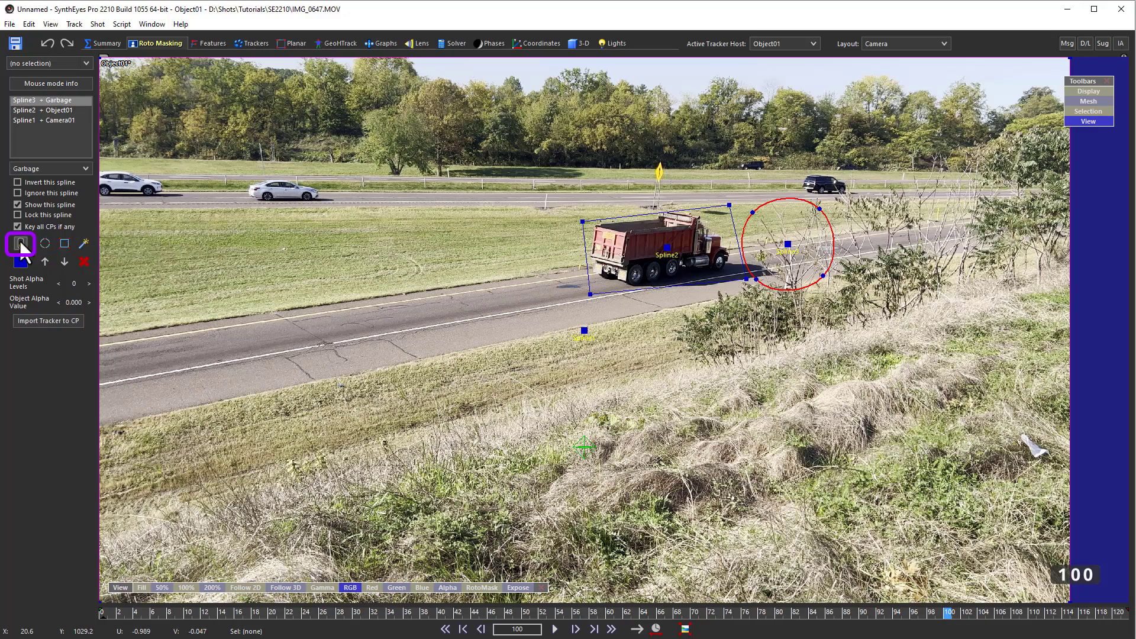
pyautogui.click(22, 244)
# Move the circular spline onto the branches covering the truck at frame 121, and back over the bushes ahead of it at frame 100.
pyautogui.click(1050, 611)
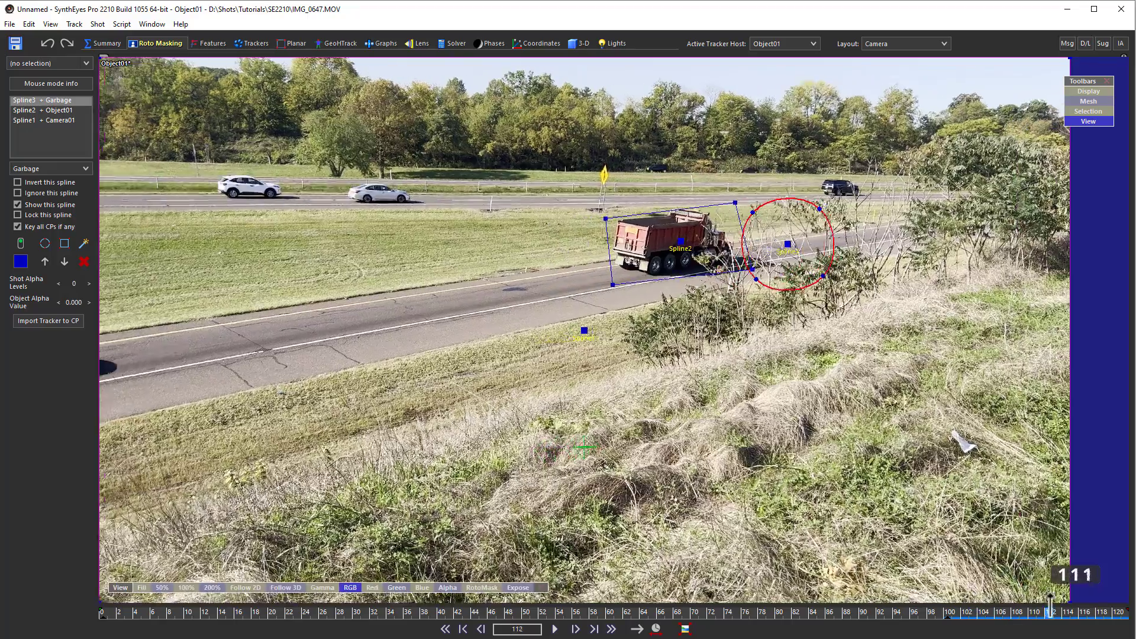
pyautogui.moveTo(1050, 612); pyautogui.dragTo(1123, 611)
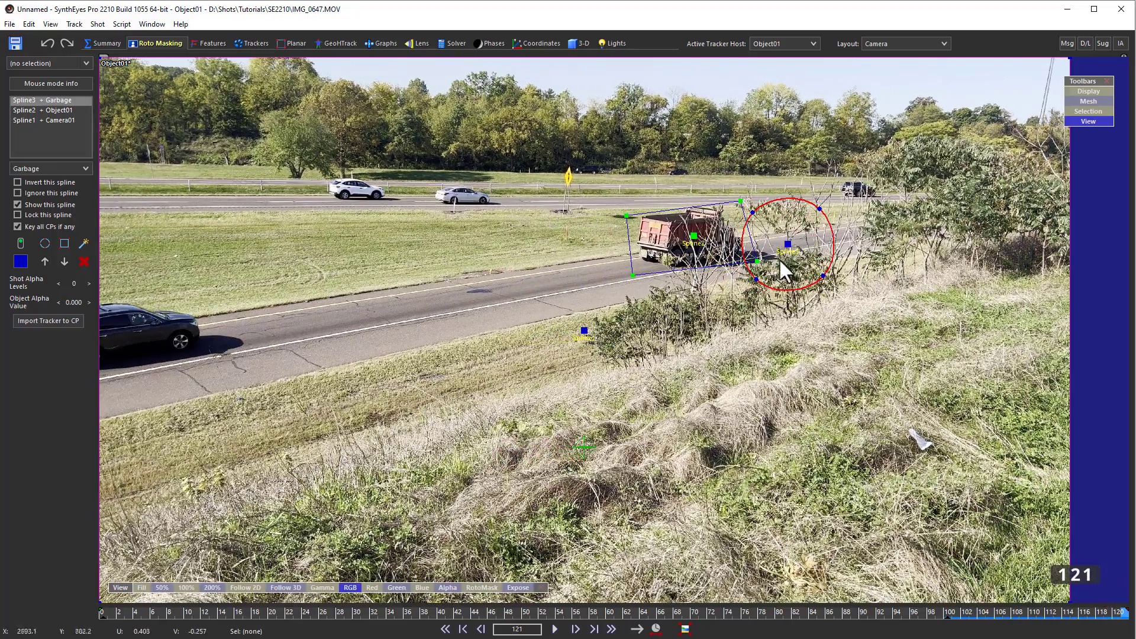
pyautogui.moveTo(787, 244); pyautogui.dragTo(698, 251)
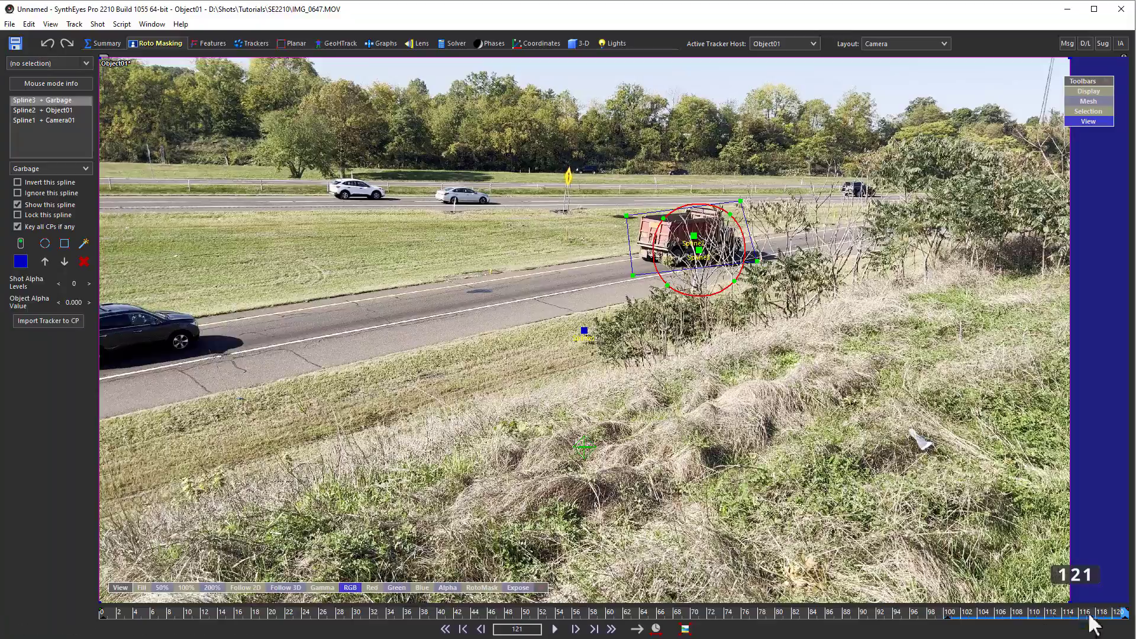
pyautogui.moveTo(1090, 615); pyautogui.dragTo(947, 616)
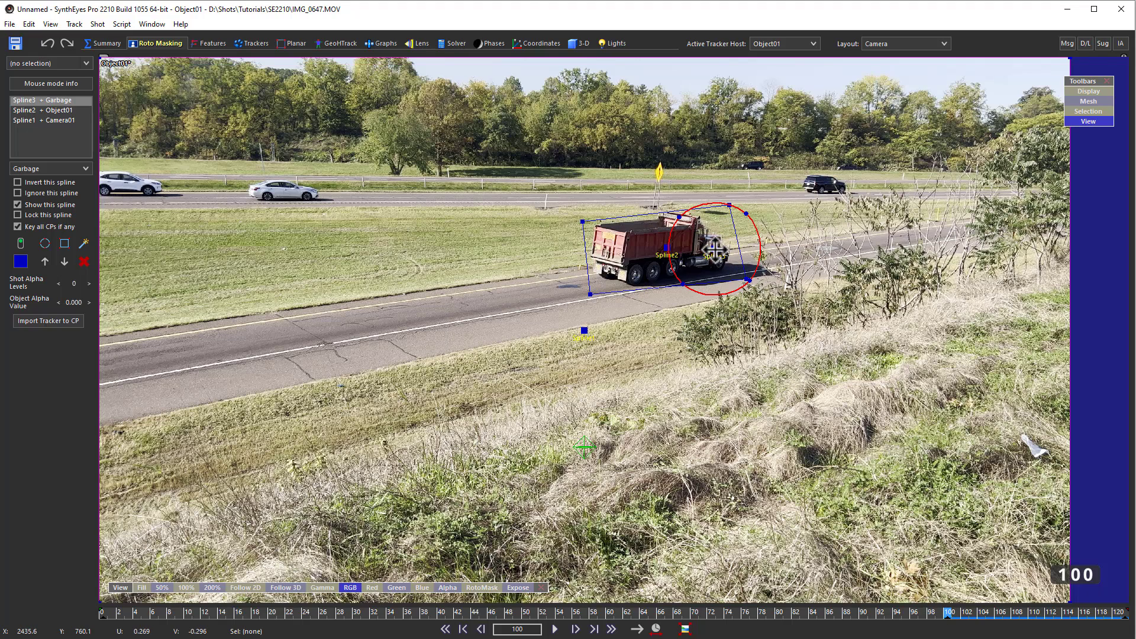
pyautogui.moveTo(726, 246); pyautogui.dragTo(789, 243)
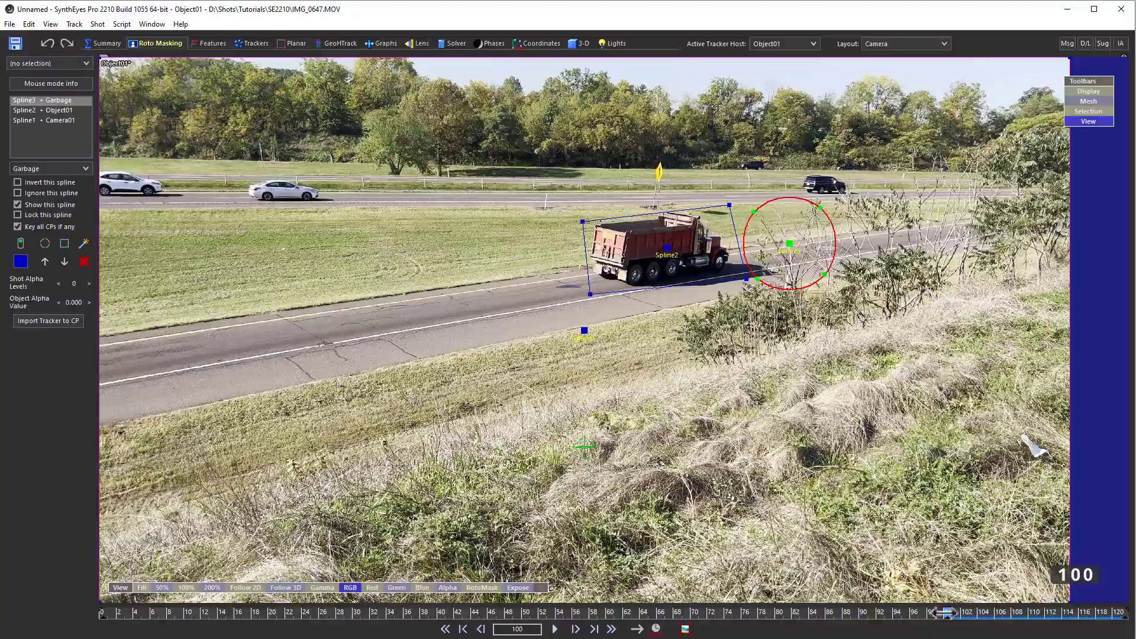
# At frame 0, move the circular spline outside the image, past its right edge.
pyautogui.moveTo(948, 615); pyautogui.dragTo(769, 615)
pyautogui.moveTo(755, 562); pyautogui.dragTo(89, 576)
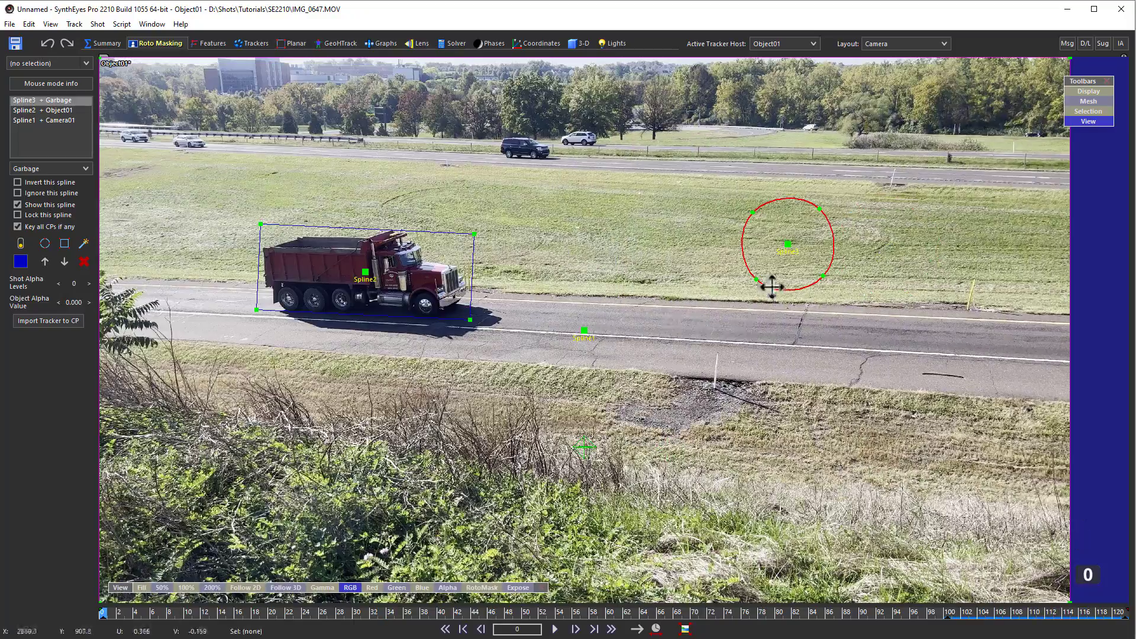
pyautogui.moveTo(786, 286); pyautogui.dragTo(1135, 350)
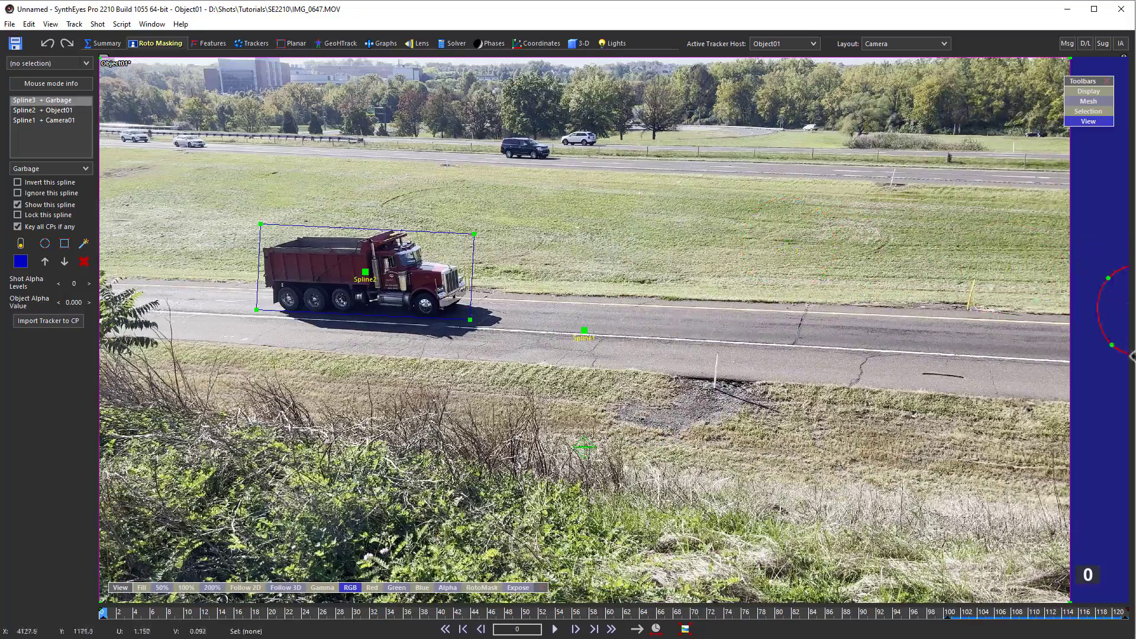
# Display the roto mask overlay and review it from frame 0 to frame 100.
pyautogui.moveTo(738, 612)
pyautogui.mouseDown()
pyautogui.moveTo(1125, 613)
pyautogui.moveTo(102, 613)
pyautogui.mouseUp()
pyautogui.click(484, 587)
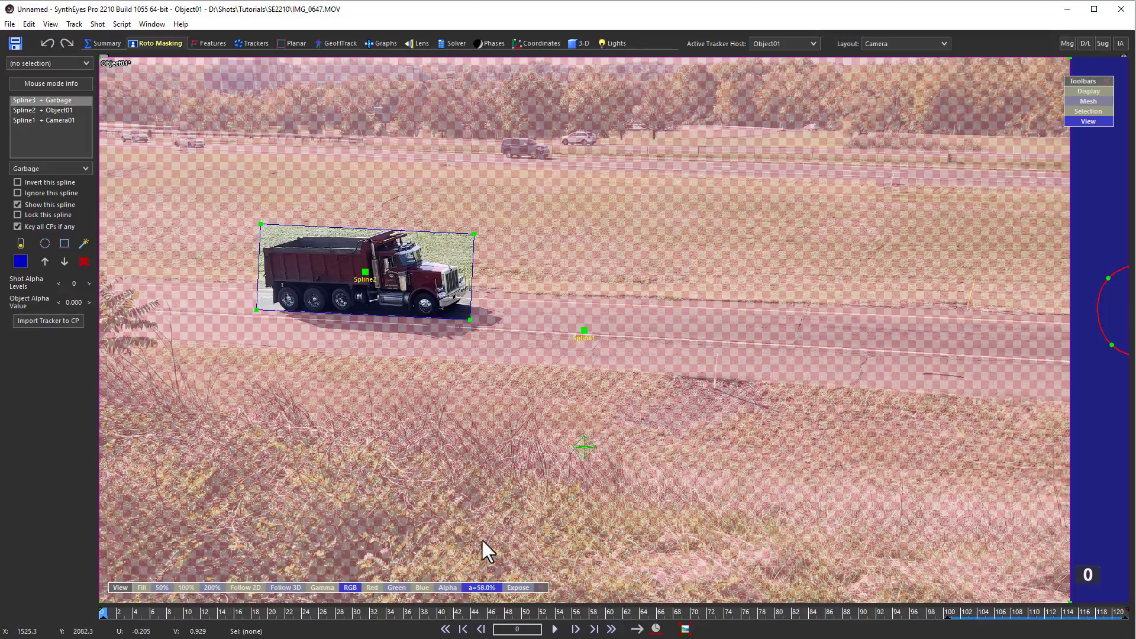
pyautogui.moveTo(107, 613); pyautogui.dragTo(947, 612)
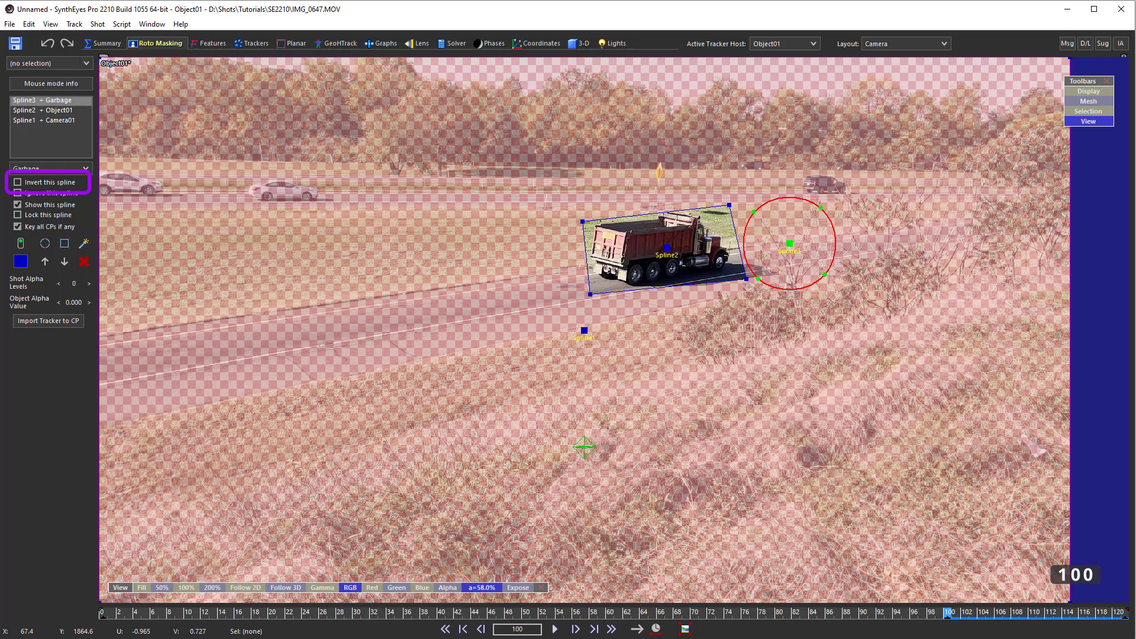
# Toggle inversion of the Garbage spline on and off at frame 100 and again at frame 112.
pyautogui.click(65, 99)
pyautogui.click(18, 182)
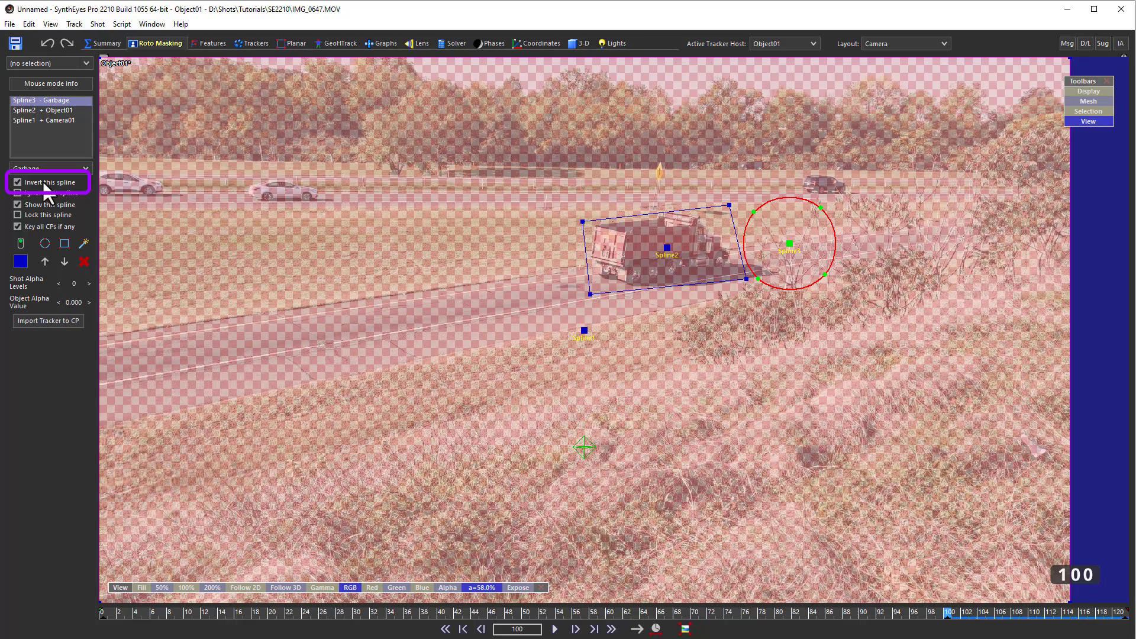
pyautogui.click(43, 183)
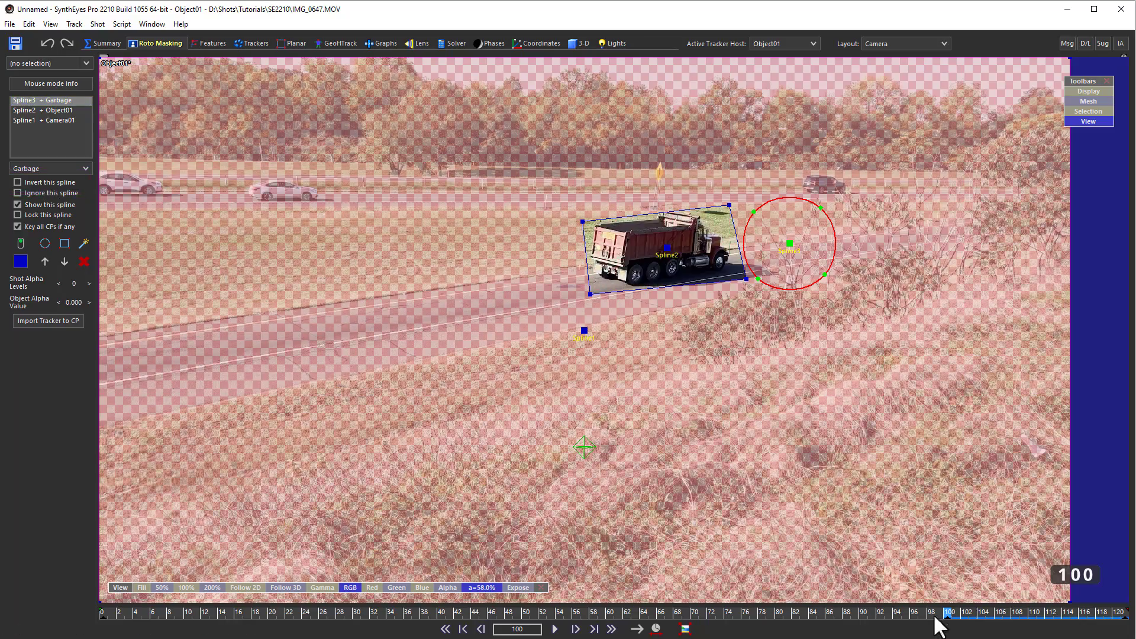
pyautogui.moveTo(935, 616); pyautogui.dragTo(1037, 617)
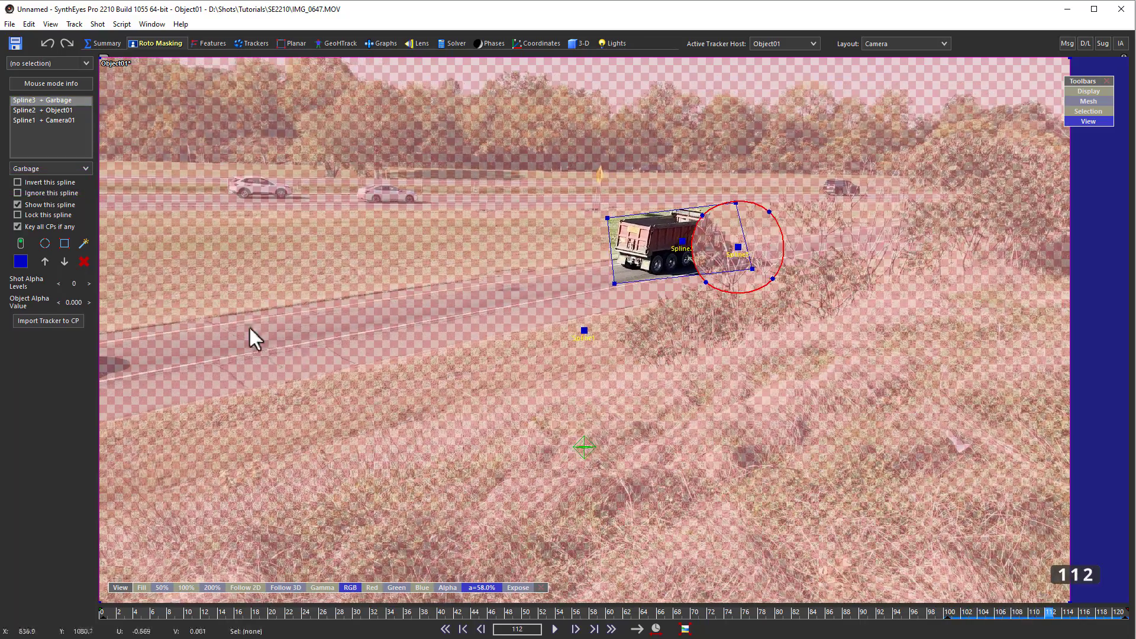
pyautogui.click(48, 99)
pyautogui.click(59, 182)
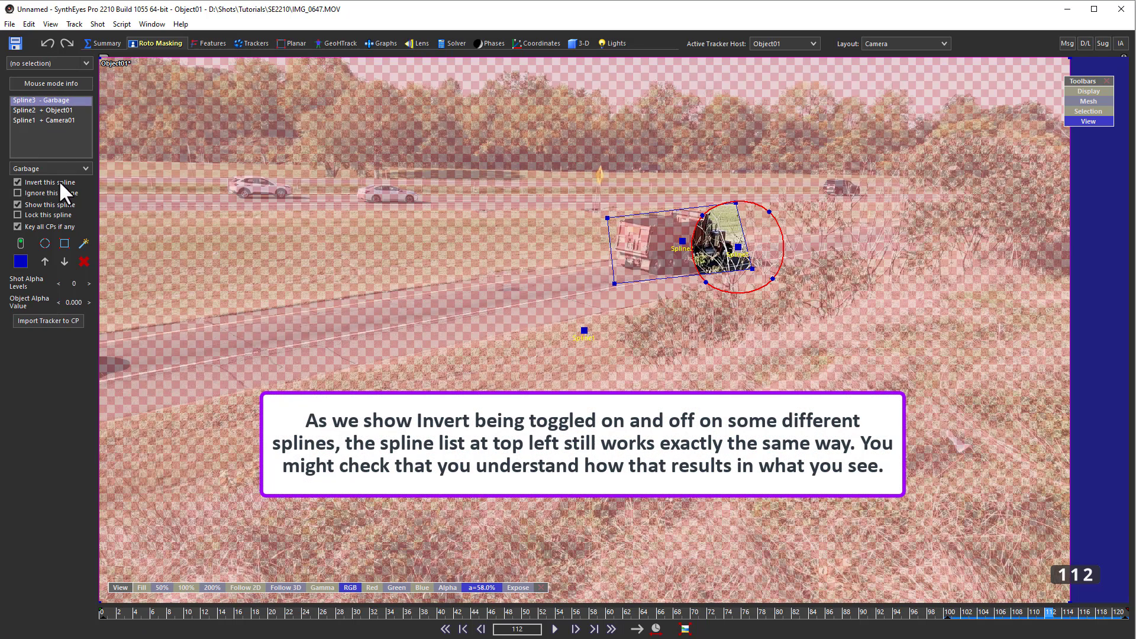
pyautogui.click(61, 188)
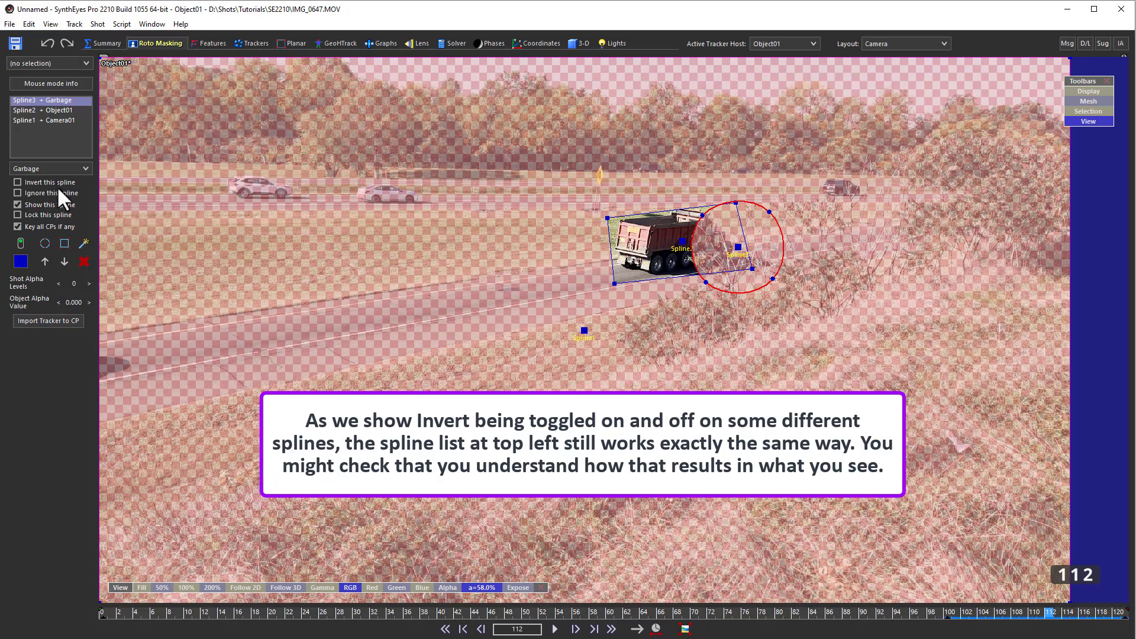
# Toggle inversion of the truck's spline on and off at frame 112, and reselect the Garbage spline.
pyautogui.click(45, 110)
pyautogui.click(64, 189)
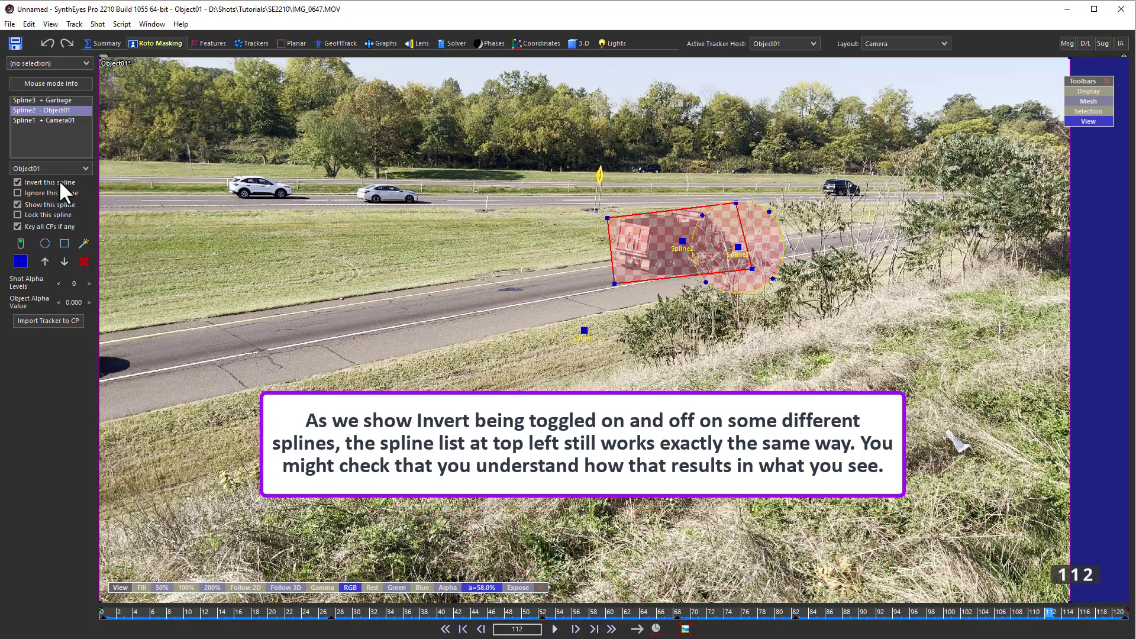
pyautogui.click(60, 183)
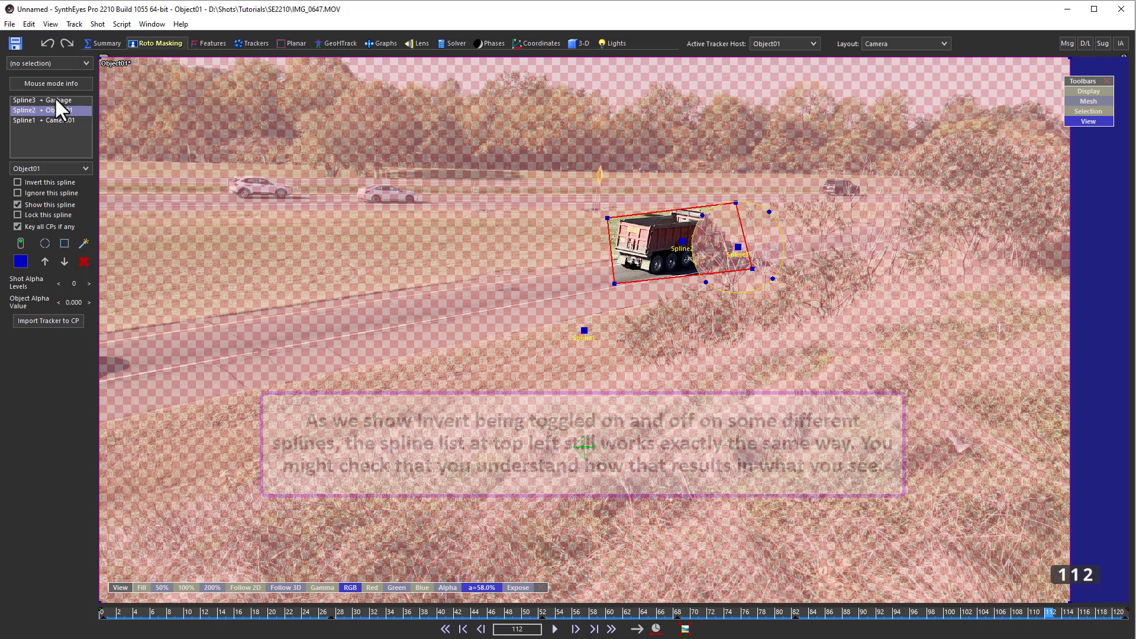
pyautogui.click(55, 99)
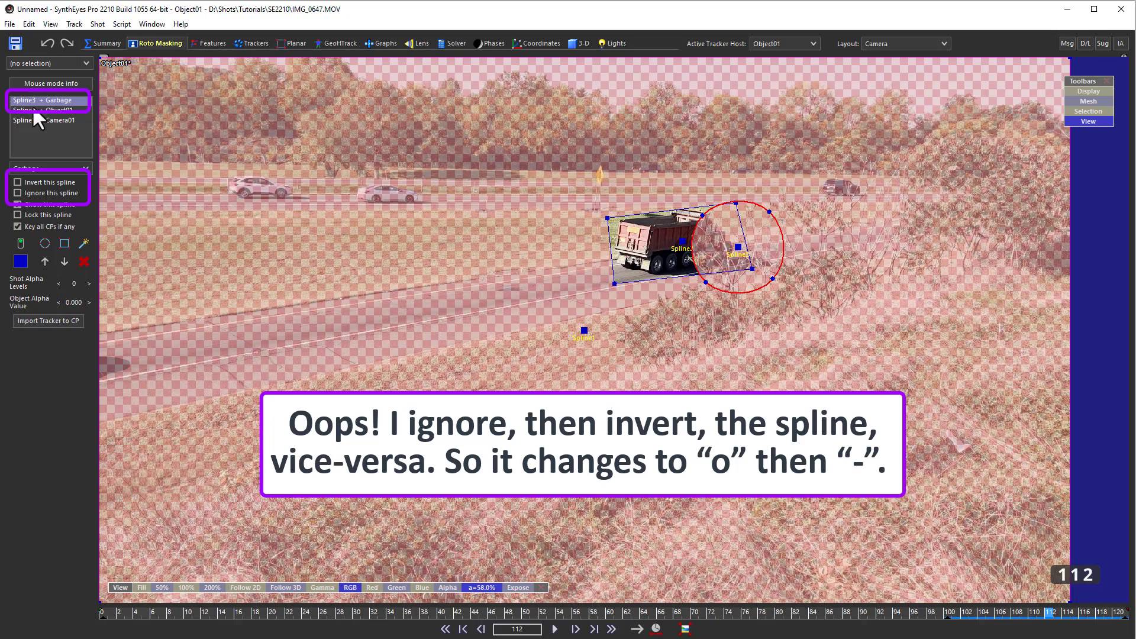
# Make Camera01 the active tracker host and toggle inversion on and off for the Garbage spline and the truck's spline.
pyautogui.click(755, 44)
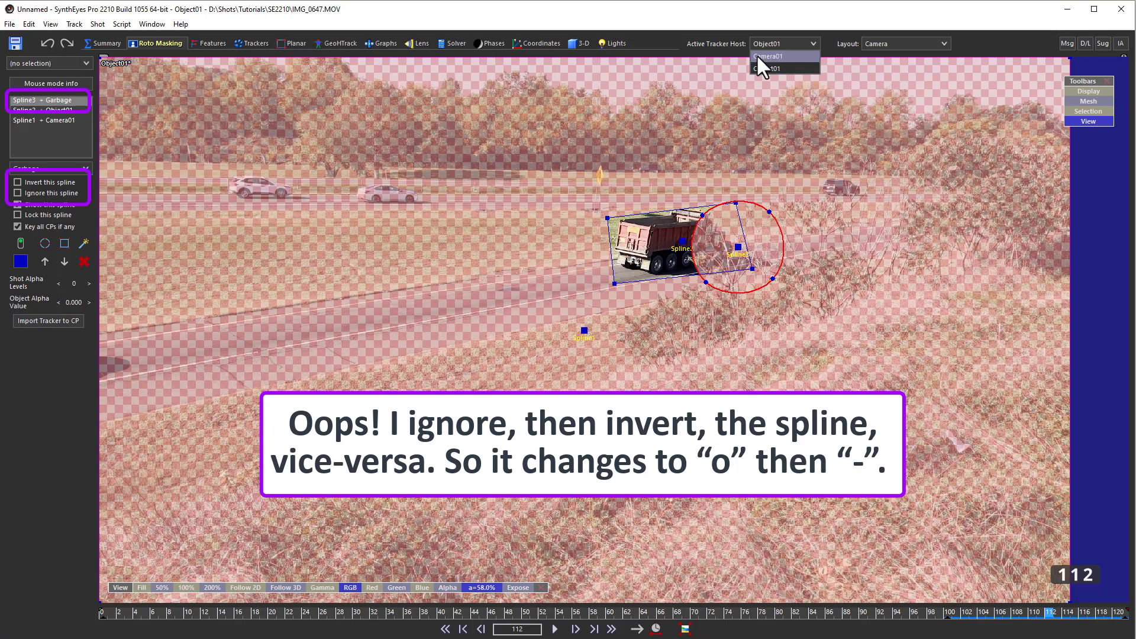
pyautogui.click(755, 56)
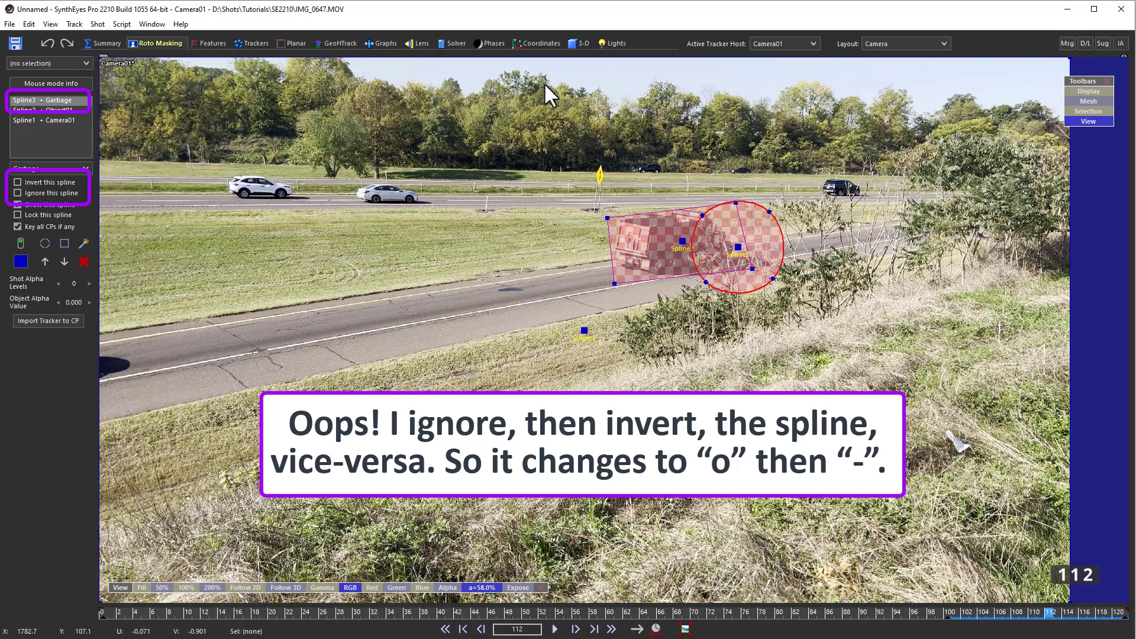
pyautogui.click(43, 183)
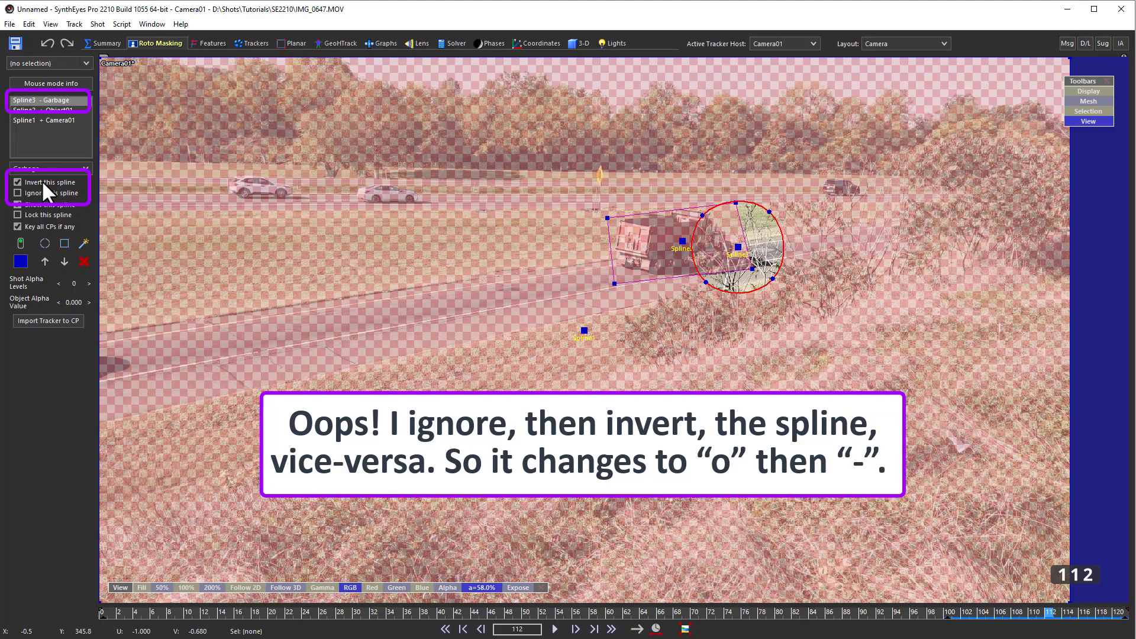
pyautogui.click(42, 183)
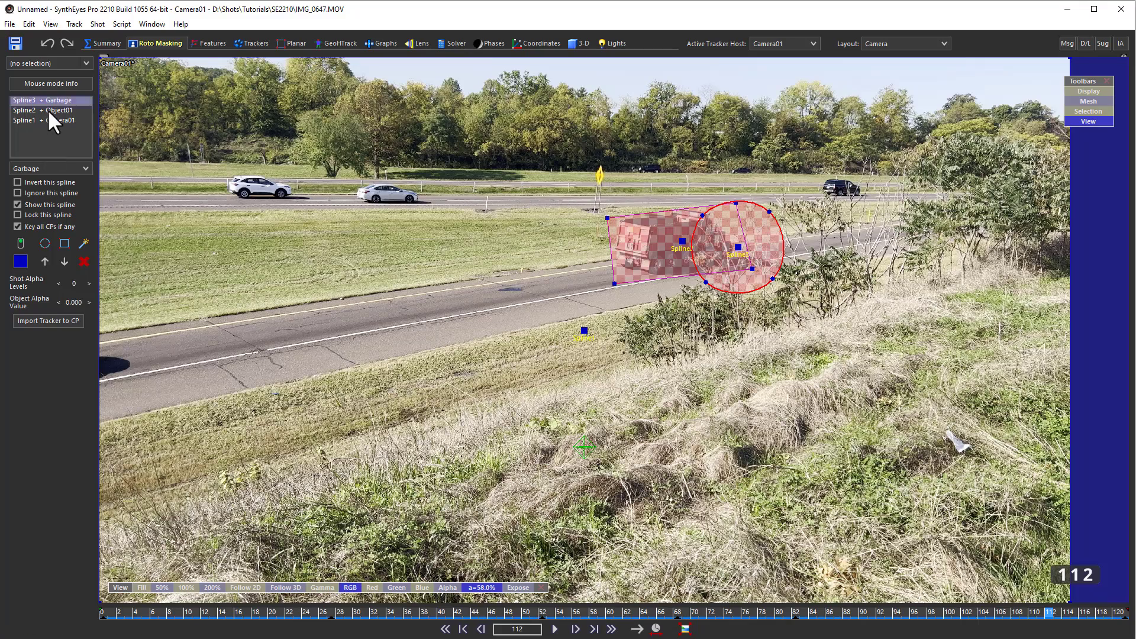
pyautogui.click(48, 110)
pyautogui.click(34, 182)
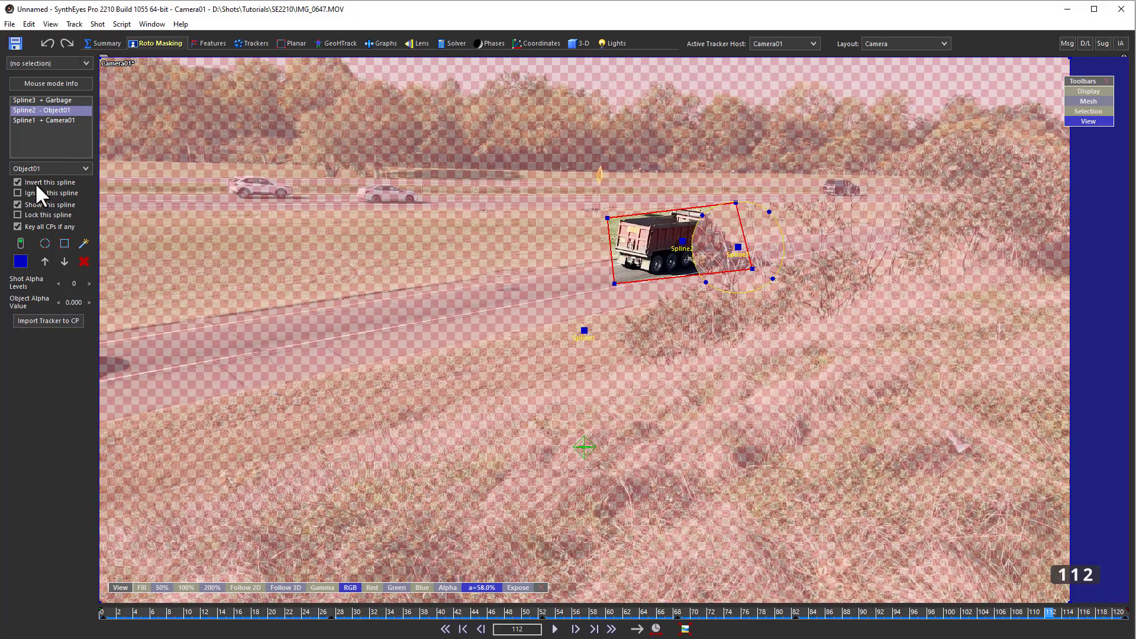
pyautogui.click(35, 182)
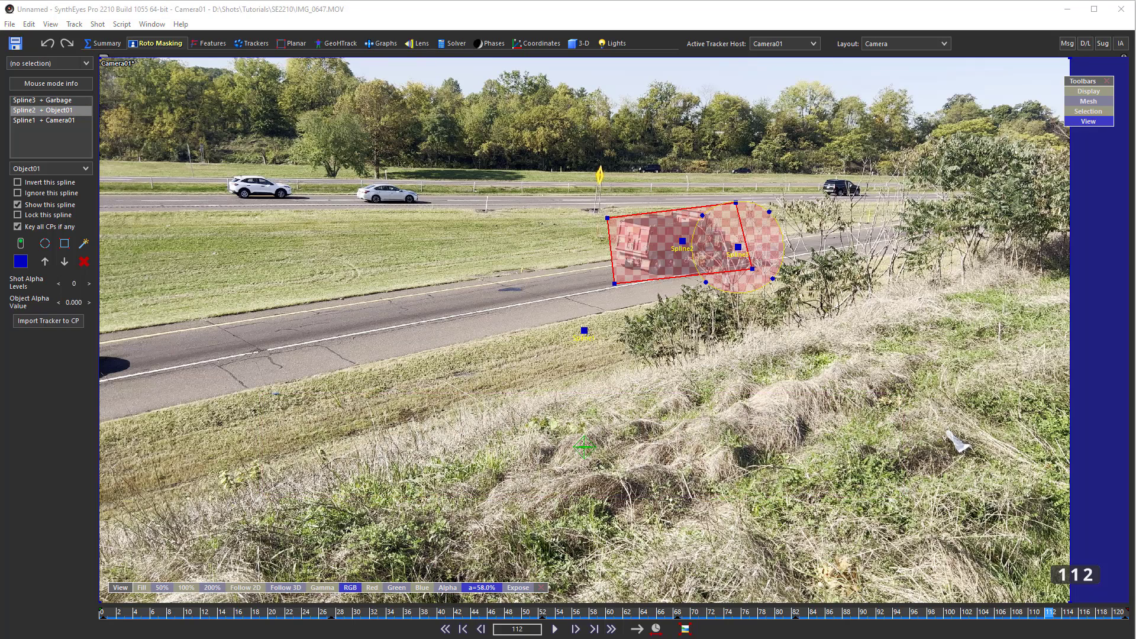
# Switch the view to the alpha channel and review Camera01's mask from frame 31 to frame 80.
pyautogui.click(448, 589)
pyautogui.click(370, 609)
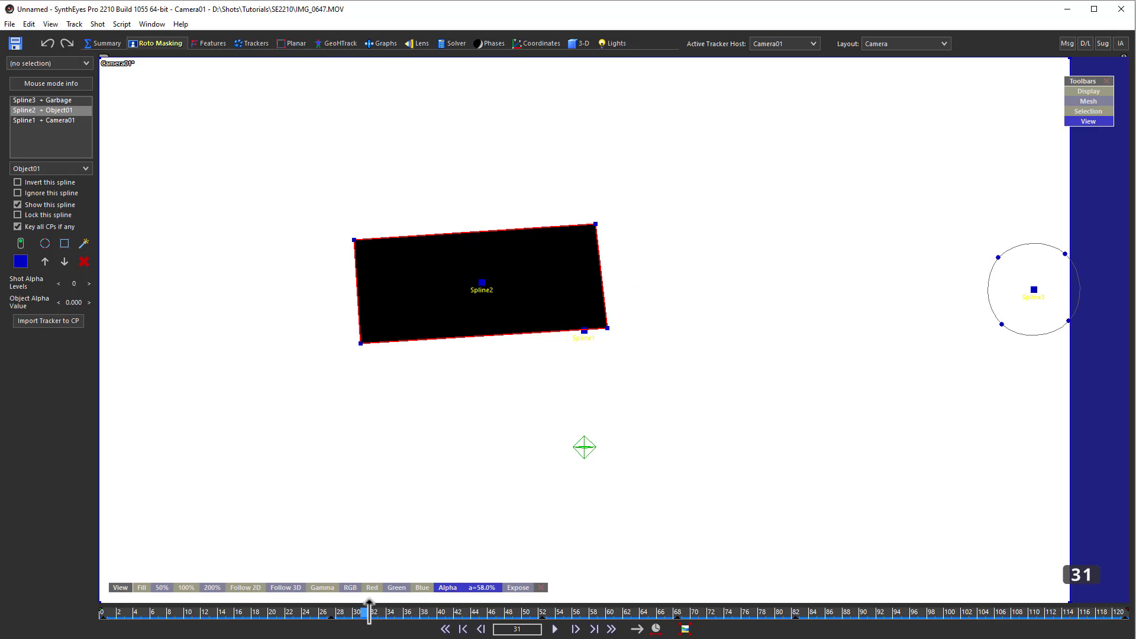
pyautogui.moveTo(369, 609)
pyautogui.mouseDown()
pyautogui.moveTo(238, 609)
pyautogui.moveTo(1123, 610)
pyautogui.moveTo(779, 610)
pyautogui.mouseUp()
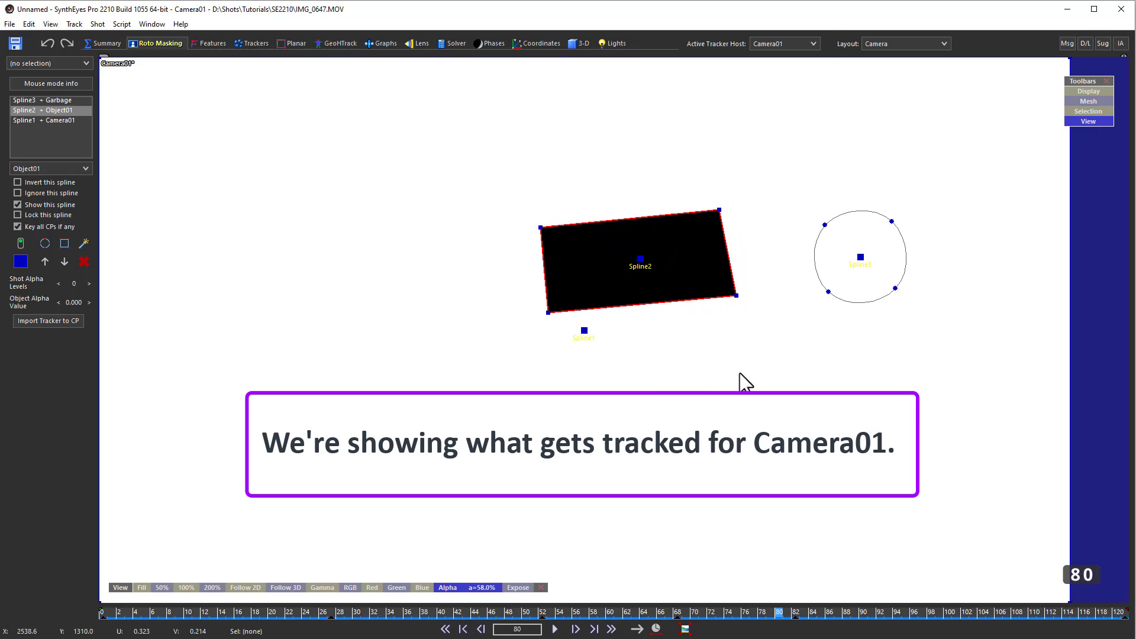
# Make Object01 the active tracker host and review its alpha mask through frame 106.
pyautogui.click(755, 43)
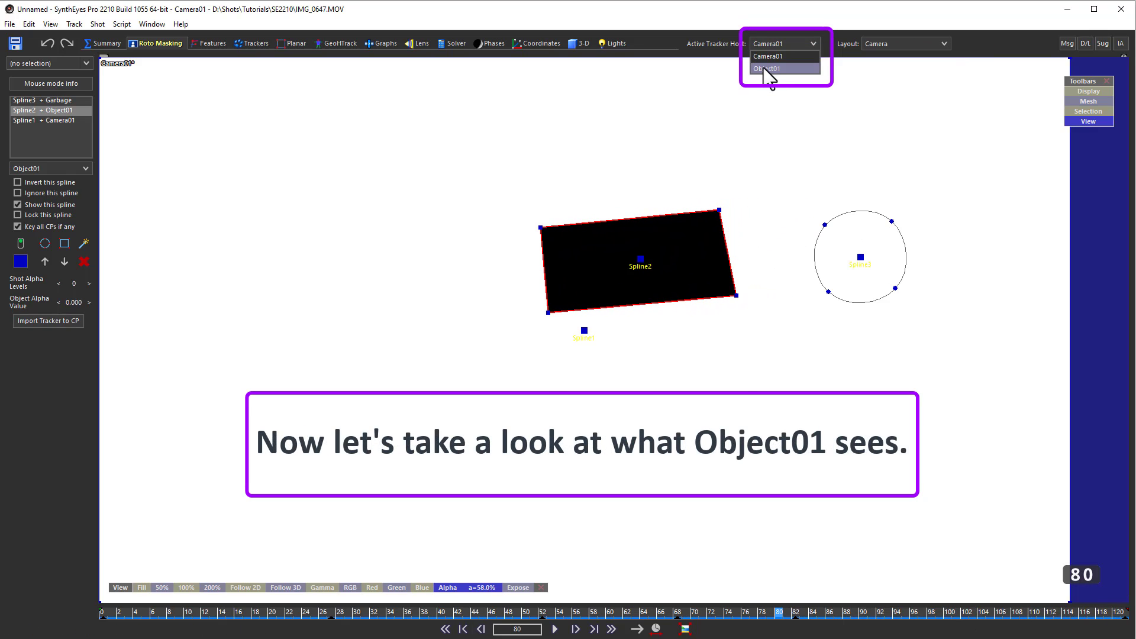
pyautogui.click(766, 63)
pyautogui.moveTo(814, 615); pyautogui.dragTo(1000, 611)
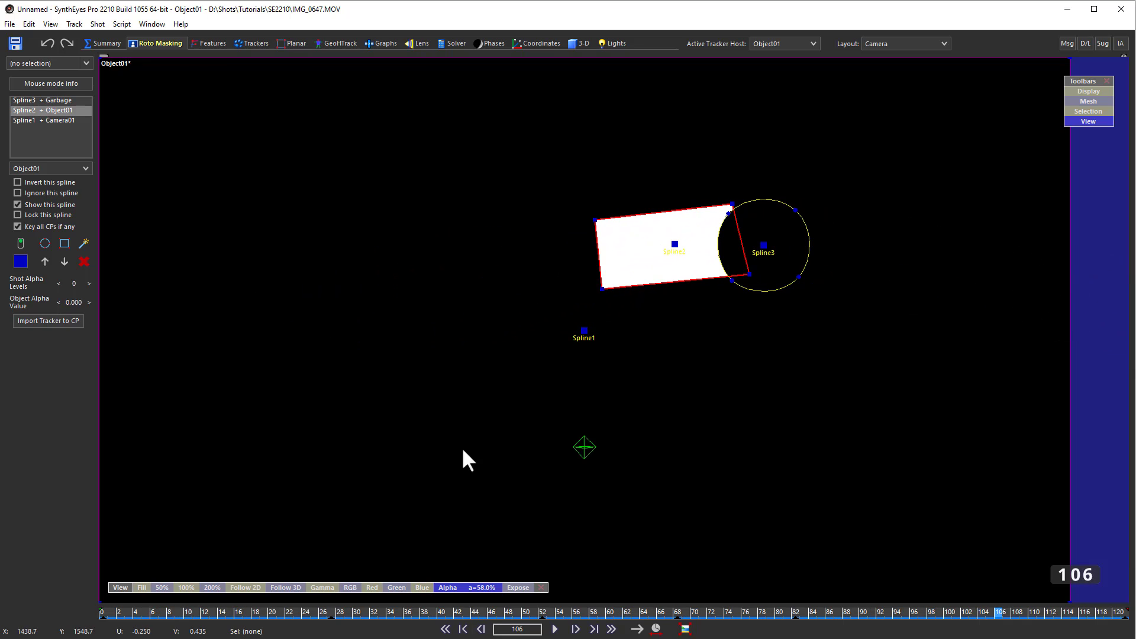
# Set the processed image sequence output to include alpha and exclude RGB, and close the settings without starting the save.
pyautogui.click(98, 24)
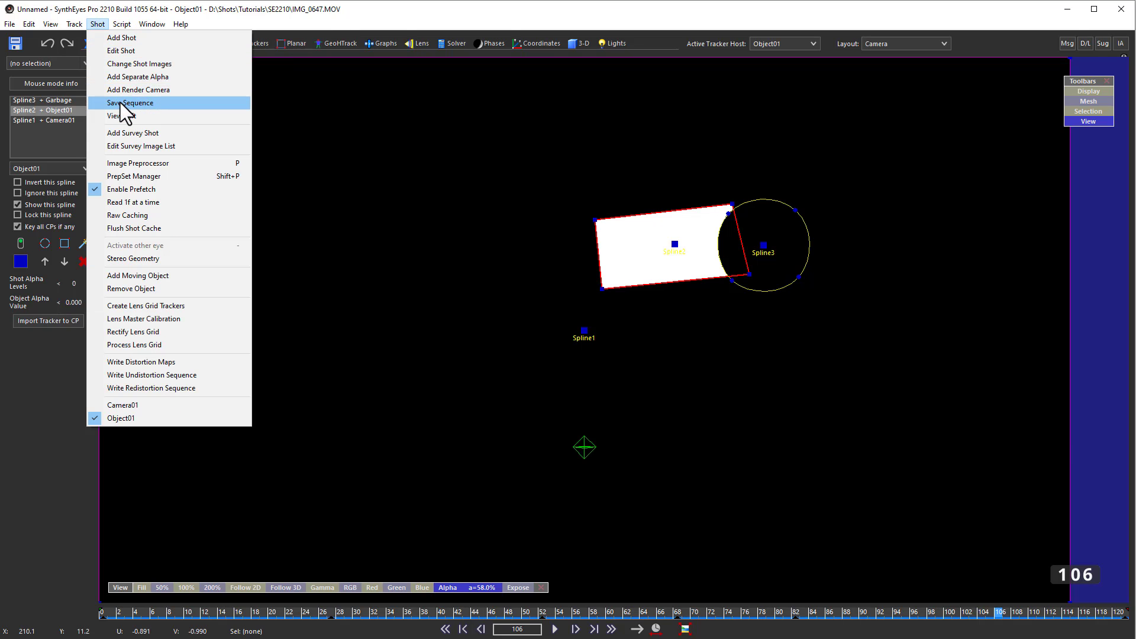
pyautogui.click(119, 102)
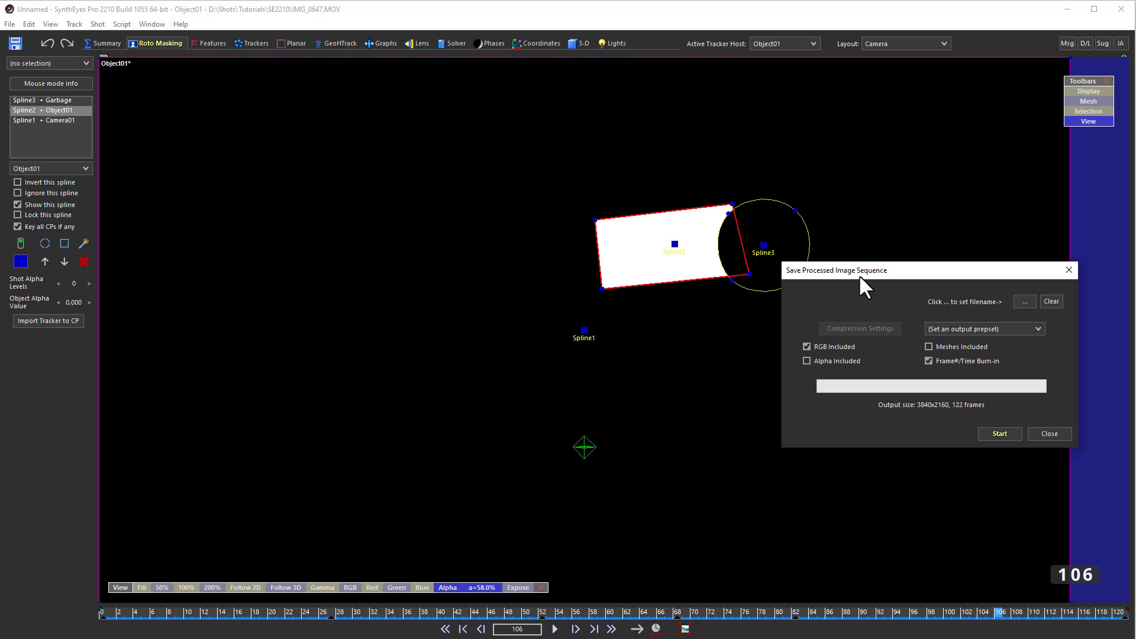
pyautogui.moveTo(859, 274); pyautogui.dragTo(506, 212)
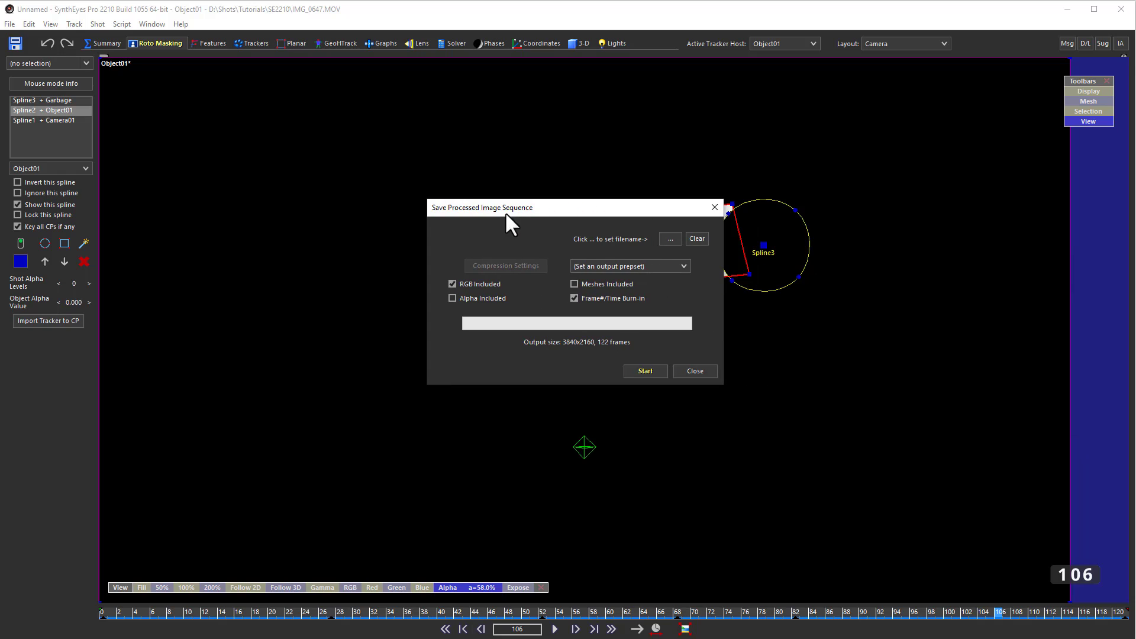
pyautogui.click(477, 298)
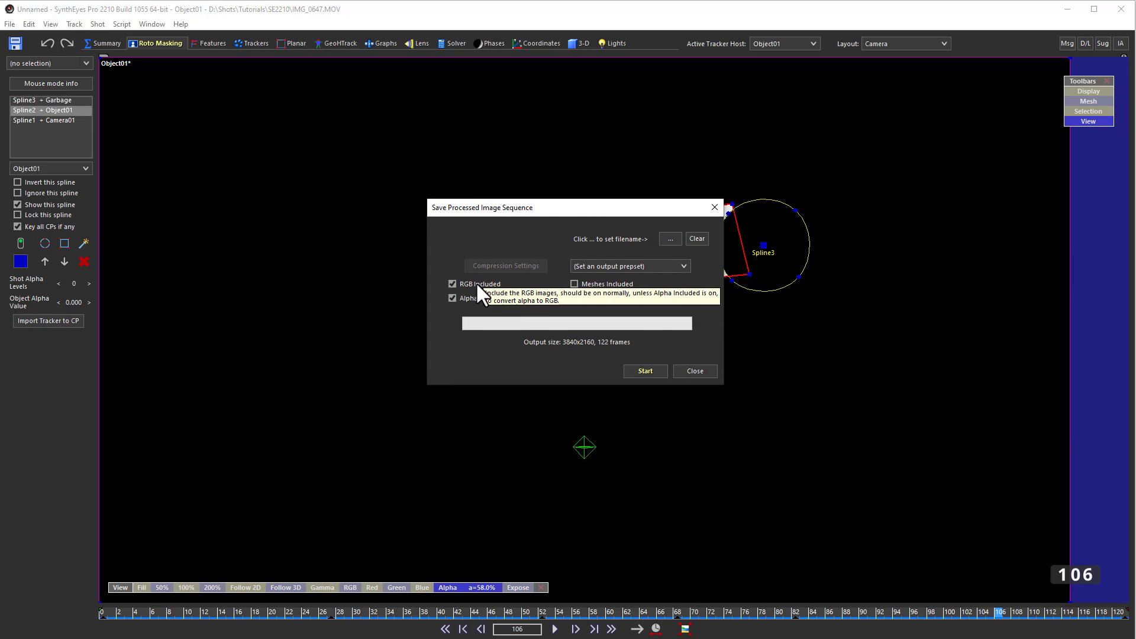
pyautogui.click(475, 282)
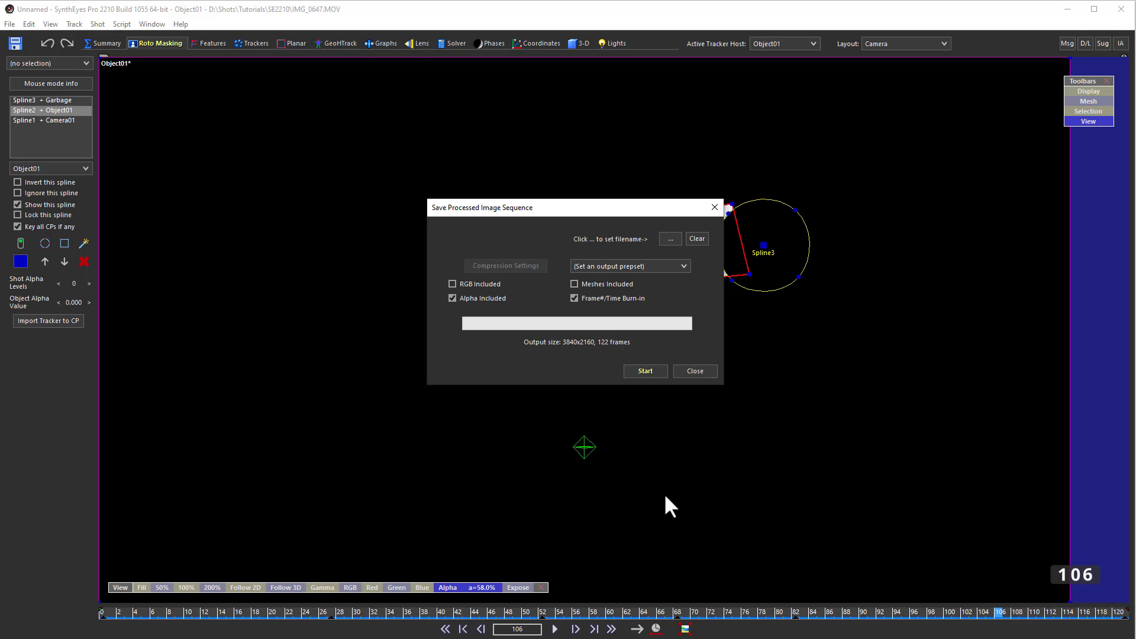
pyautogui.click(691, 370)
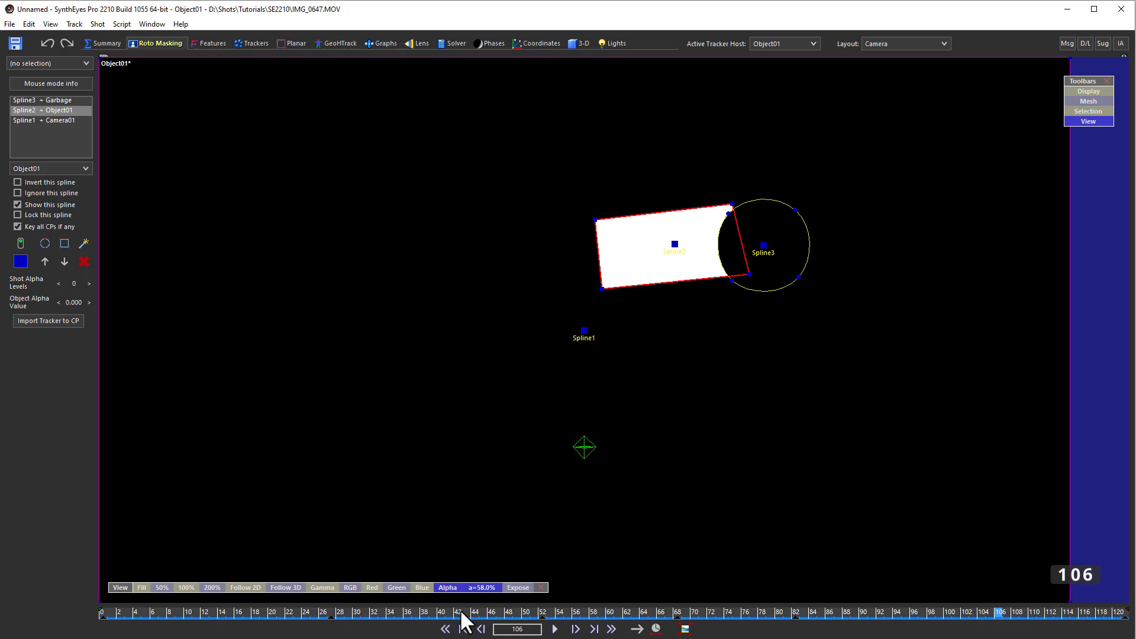
# Return the view to the RGB channels and change the layout to Camera & Hierarchy.
pyautogui.click(441, 587)
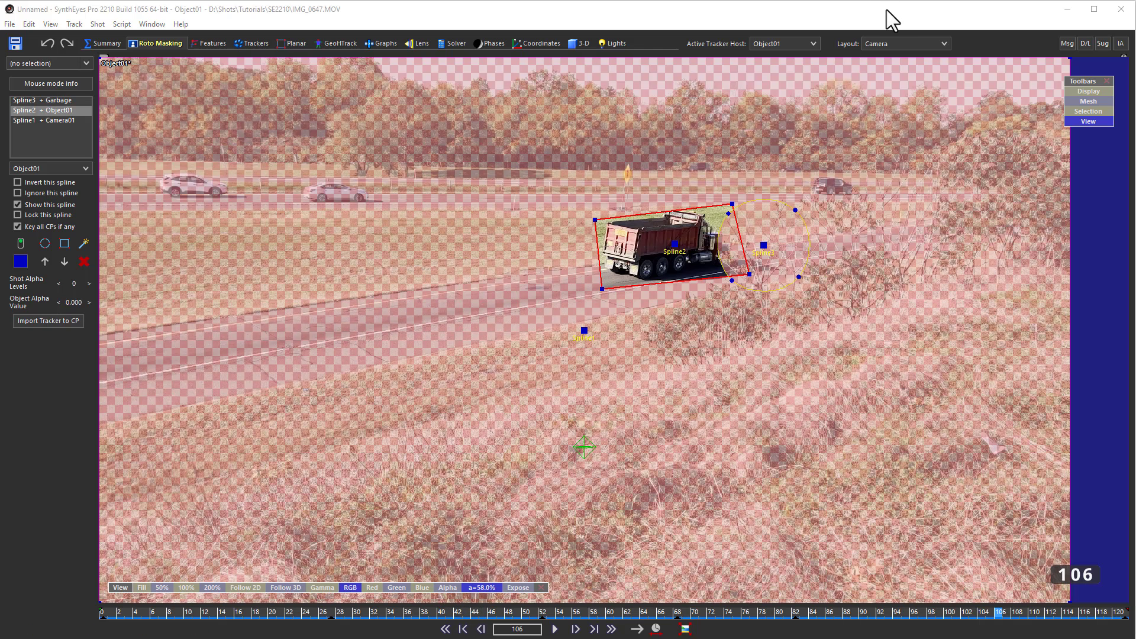
pyautogui.click(890, 44)
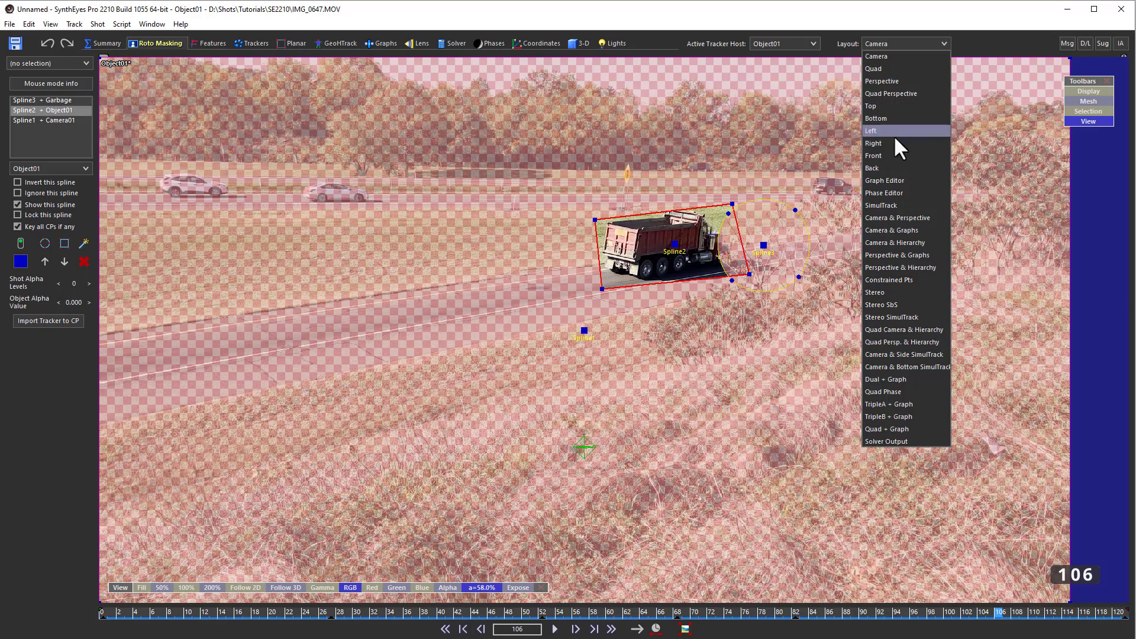
pyautogui.click(892, 243)
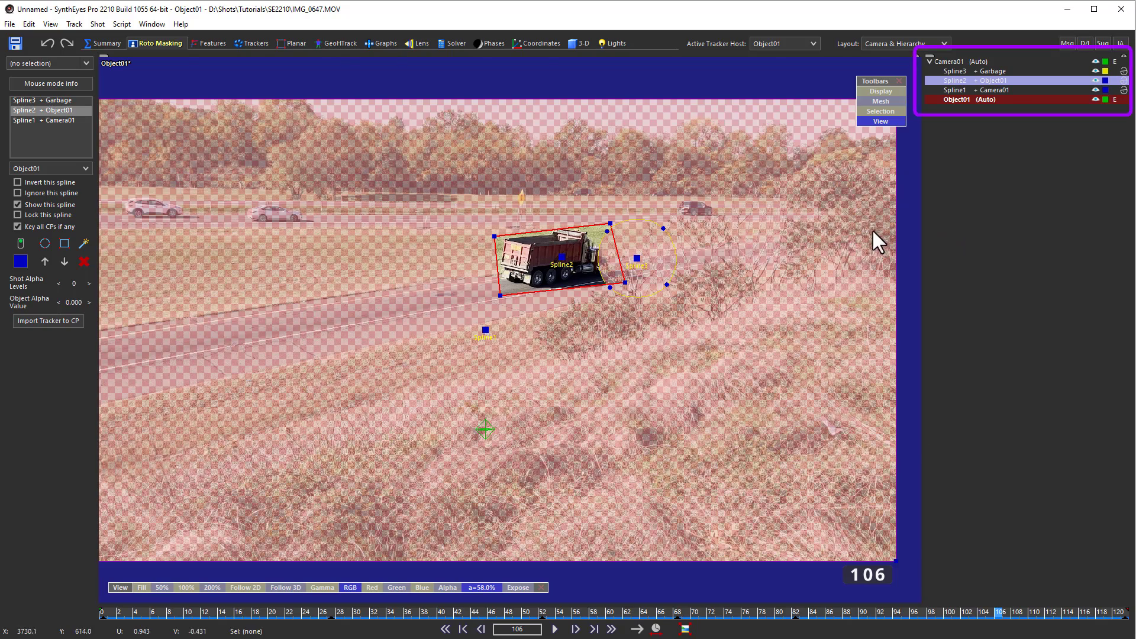
# Move the Object01 spline above the Garbage spline in the stacking order and back below it.
pyautogui.click(45, 110)
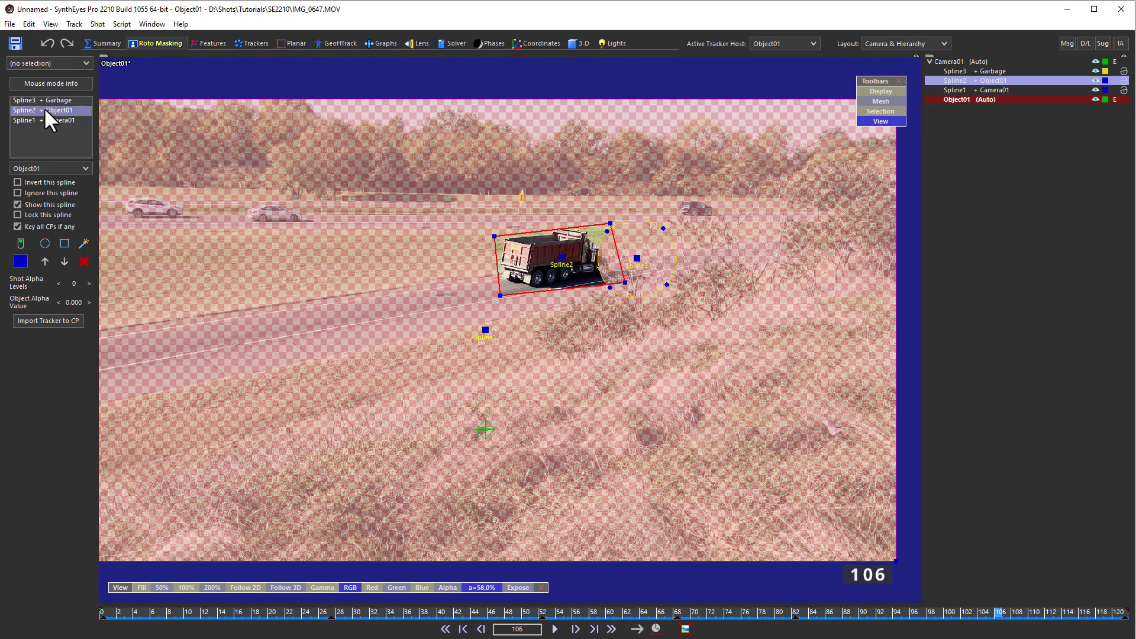
pyautogui.click(44, 261)
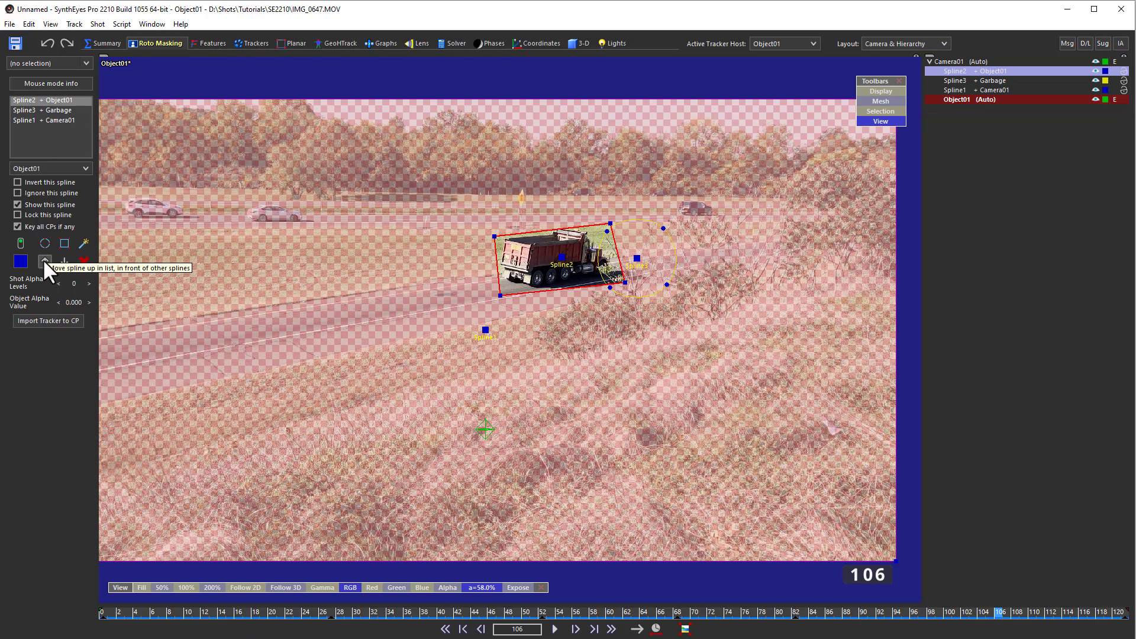
pyautogui.click(65, 260)
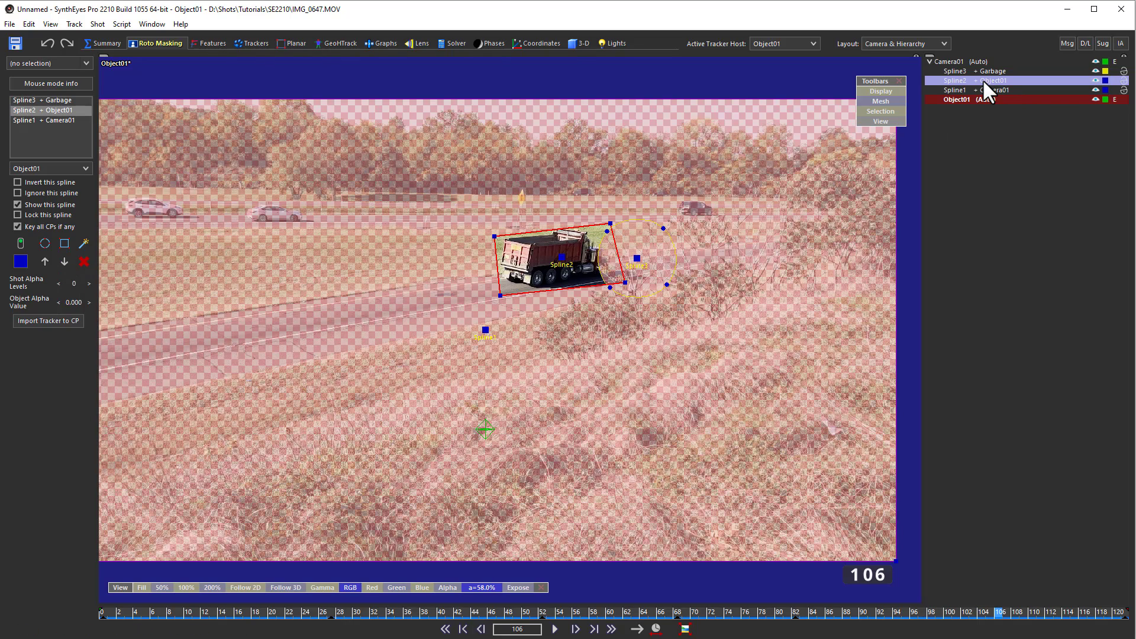
# Make Camera01 the active tracker host from the hierarchy and return to the Camera layout.
pyautogui.click(979, 63)
pyautogui.moveTo(982, 77); pyautogui.dragTo(988, 87)
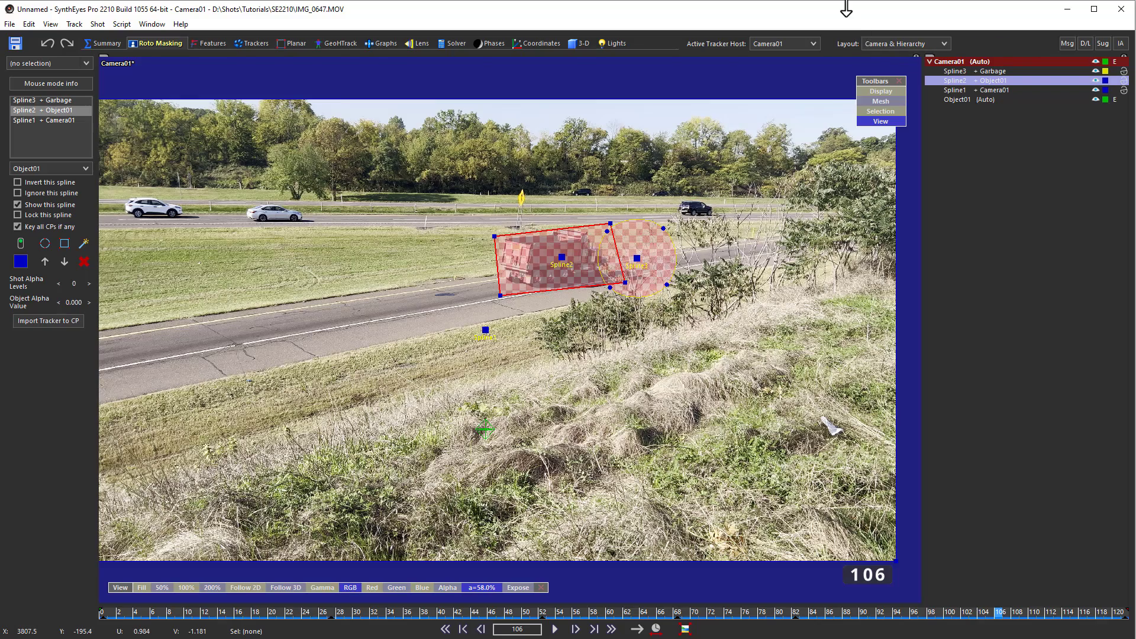
pyautogui.click(882, 42)
pyautogui.click(882, 56)
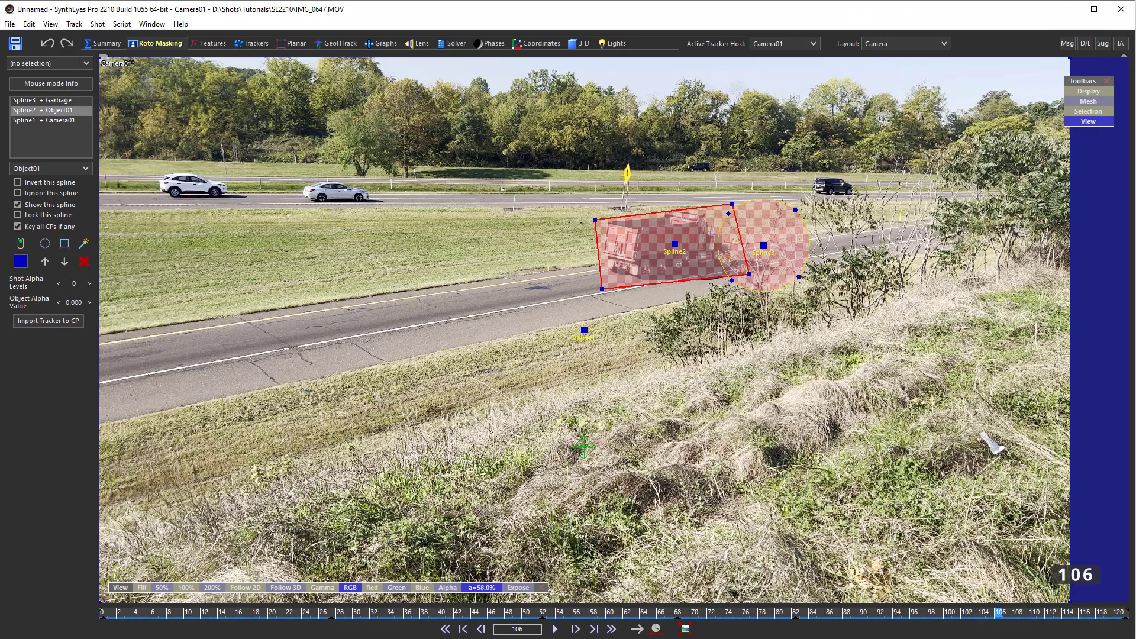
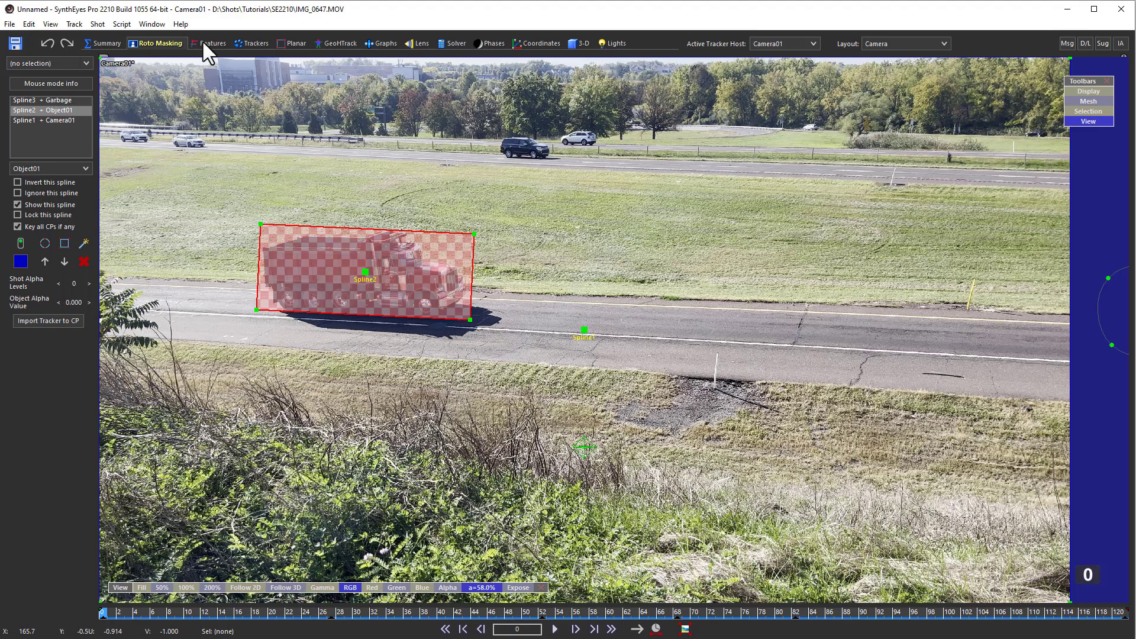
# Create a tracker on the left-hand wheel of the dark SUV at frame 0 and make it a symmetric-spot tracker.
pyautogui.click(252, 47)
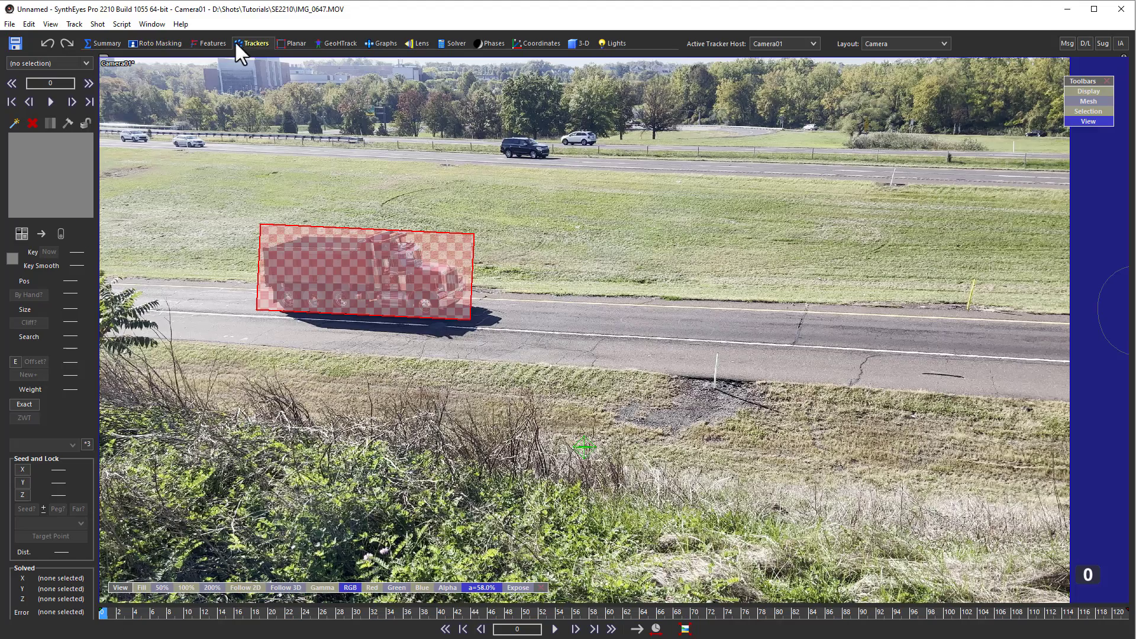
pyautogui.click(13, 122)
pyautogui.click(508, 153)
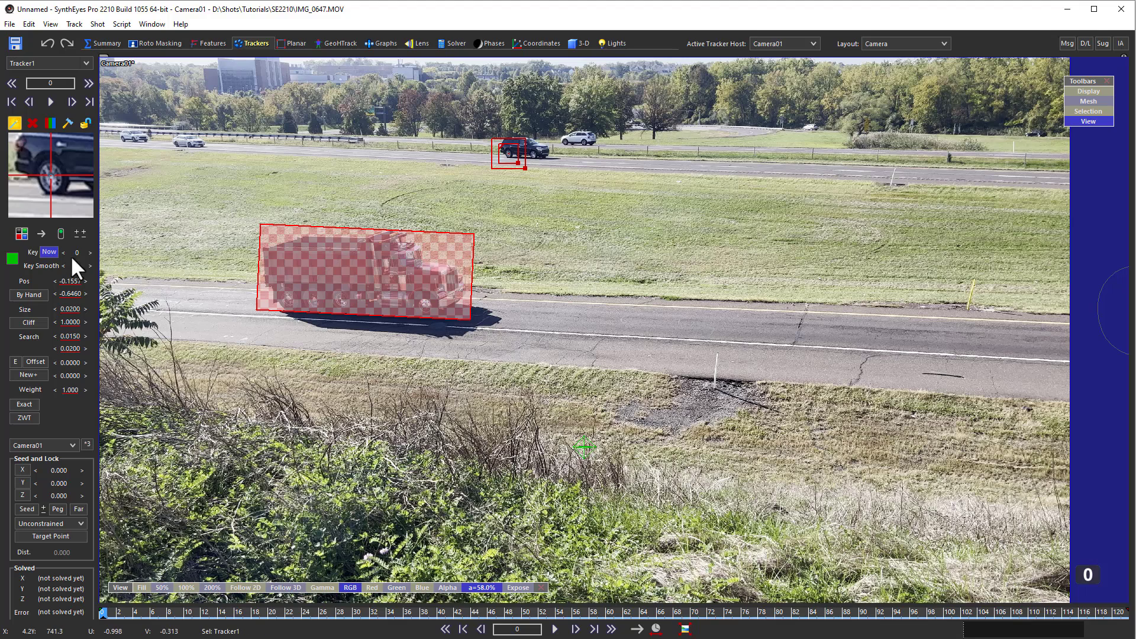
pyautogui.click(22, 233)
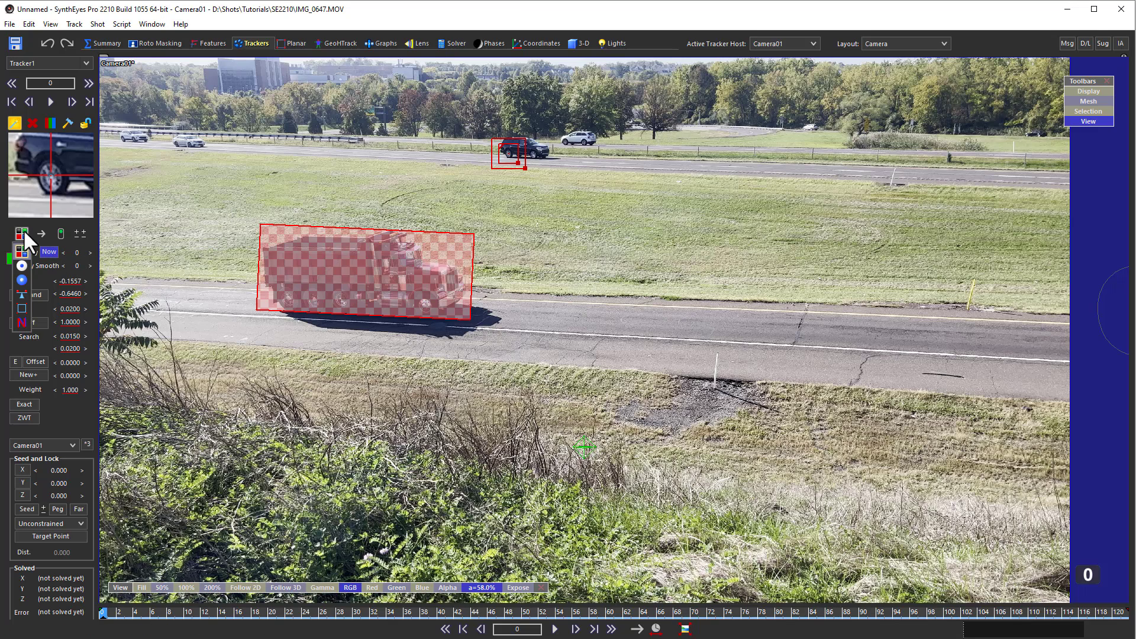
pyautogui.click(20, 293)
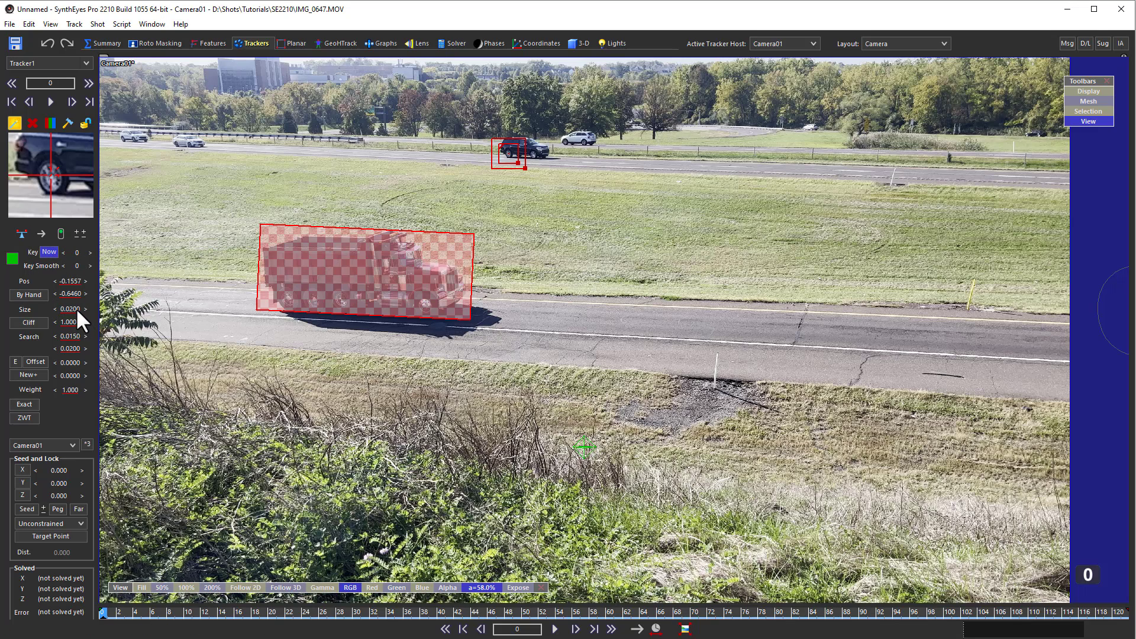
# Reduce the SUV wheel tracker's size to 0.0070 and centre it precisely on the wheel hub.
pyautogui.moveTo(76, 308); pyautogui.dragTo(56, 309)
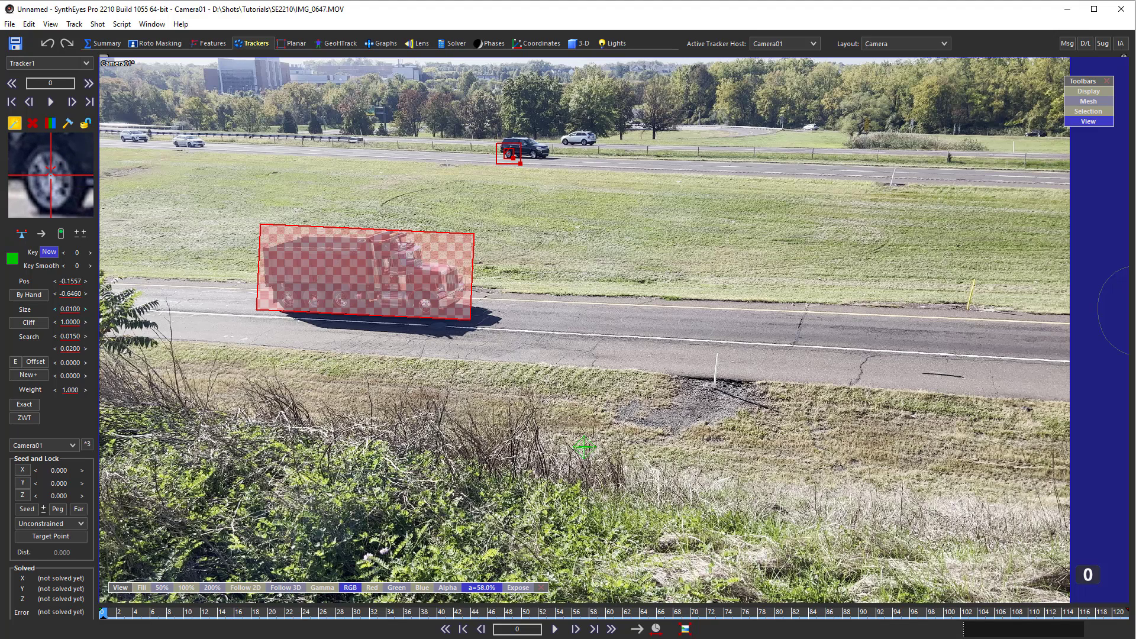
pyautogui.moveTo(51, 168); pyautogui.dragTo(50, 167)
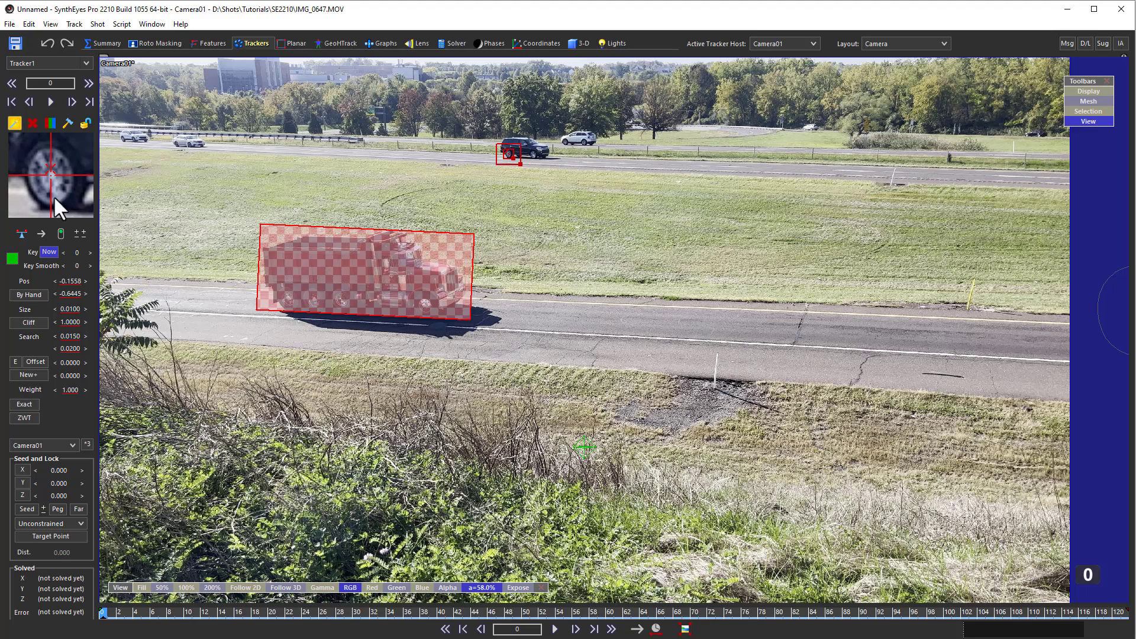
pyautogui.moveTo(64, 309); pyautogui.dragTo(61, 309)
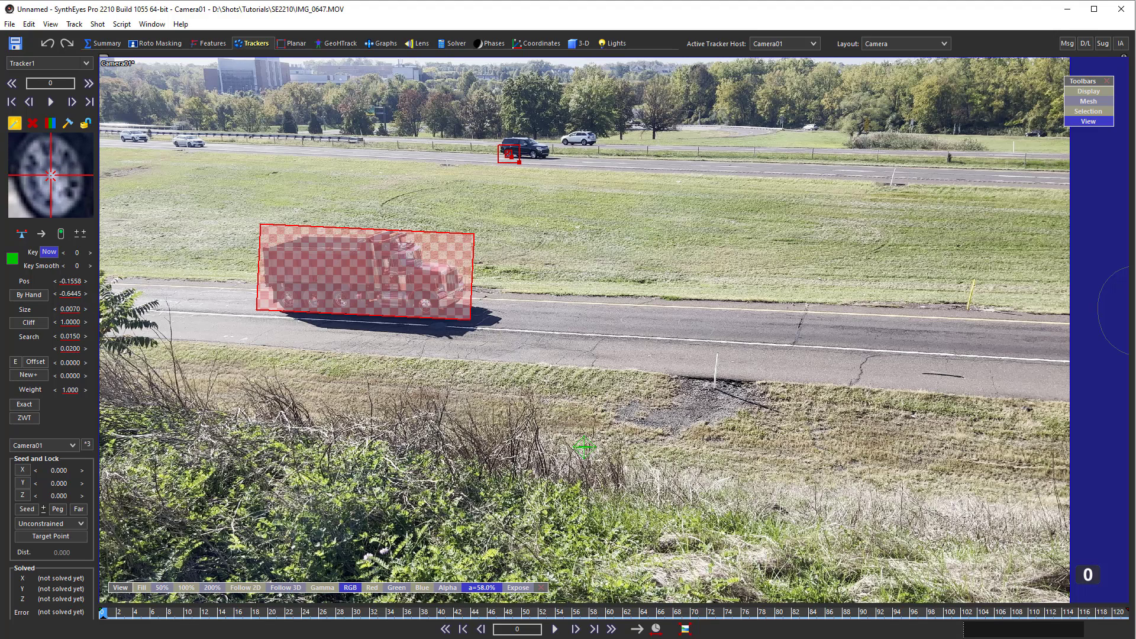
pyautogui.moveTo(50, 177); pyautogui.dragTo(50, 177)
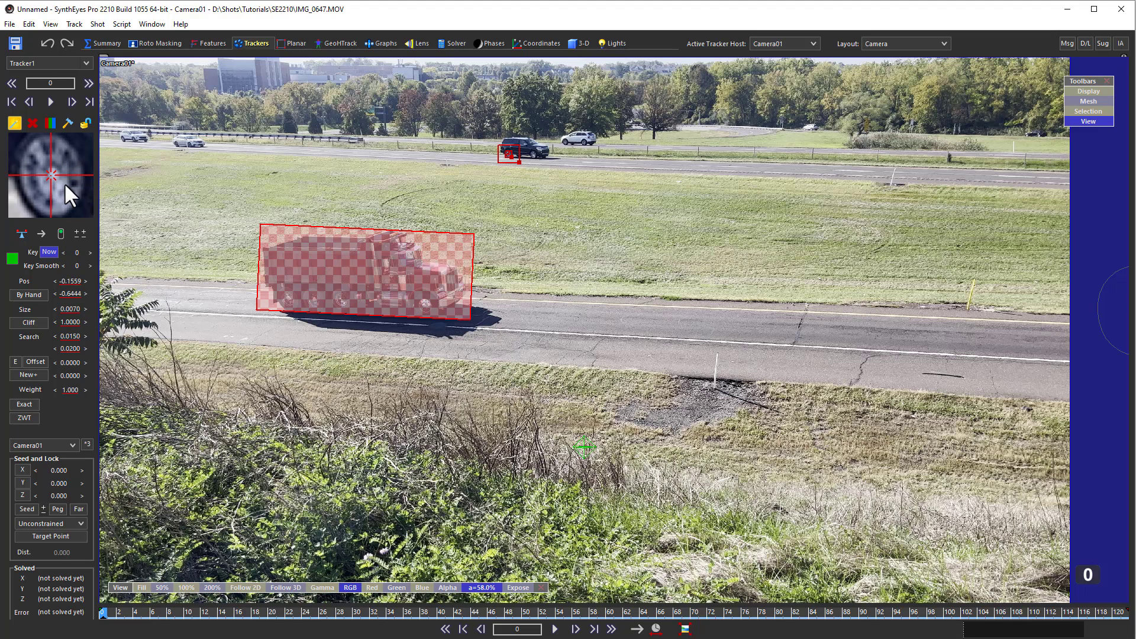
# Track the SUV wheel forward from frame 0 to frame 86 and go back to frame 81 where the signpost crosses it.
pyautogui.press('space')
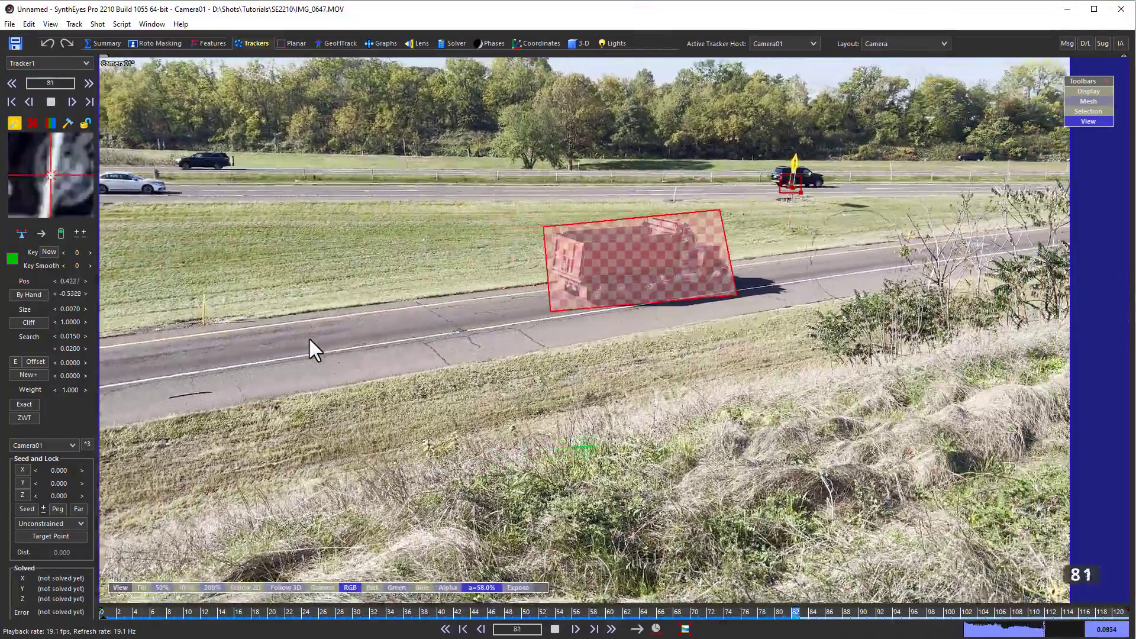
pyautogui.press('space')
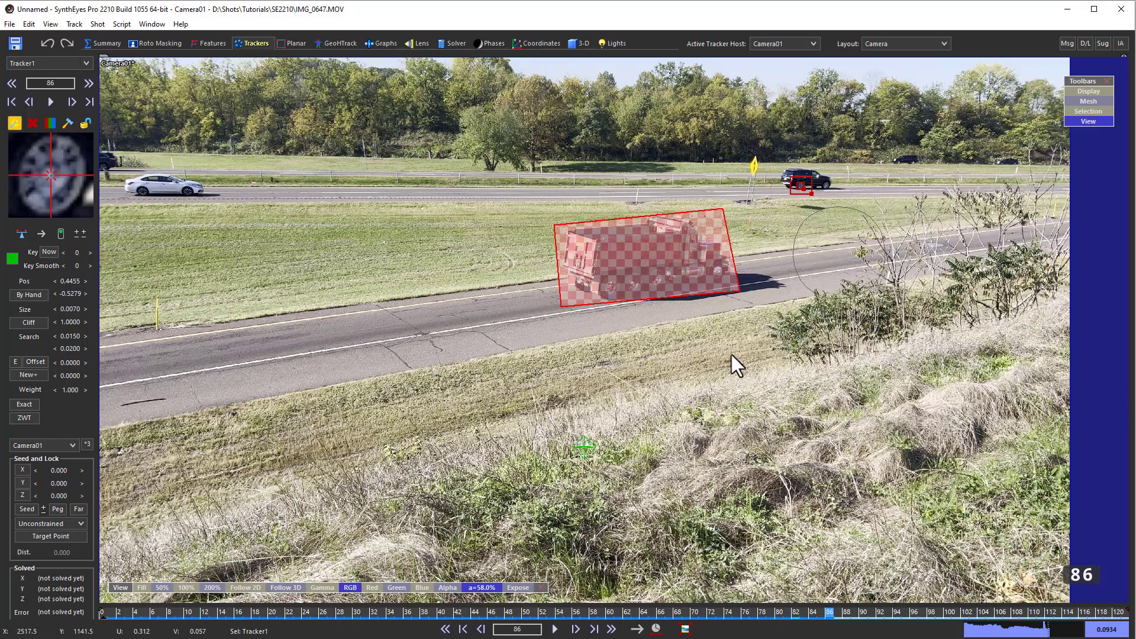
pyautogui.moveTo(823, 609); pyautogui.dragTo(787, 614)
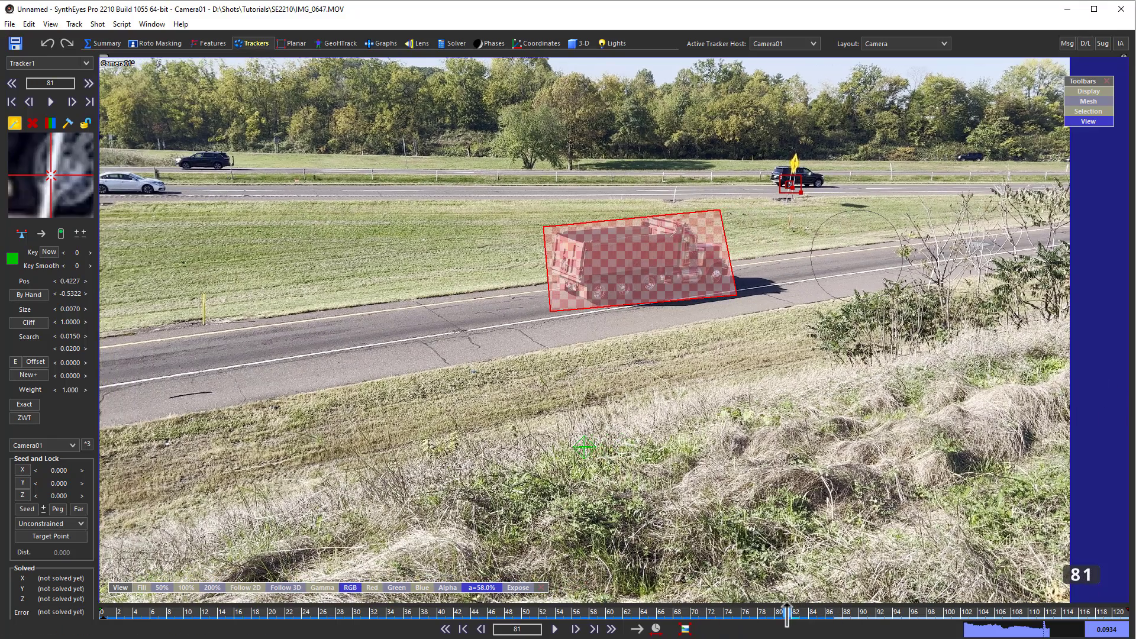
# Disable the SUV wheel tracker from frame 81, return to frame 0 and lock the tracker.
pyautogui.click(61, 233)
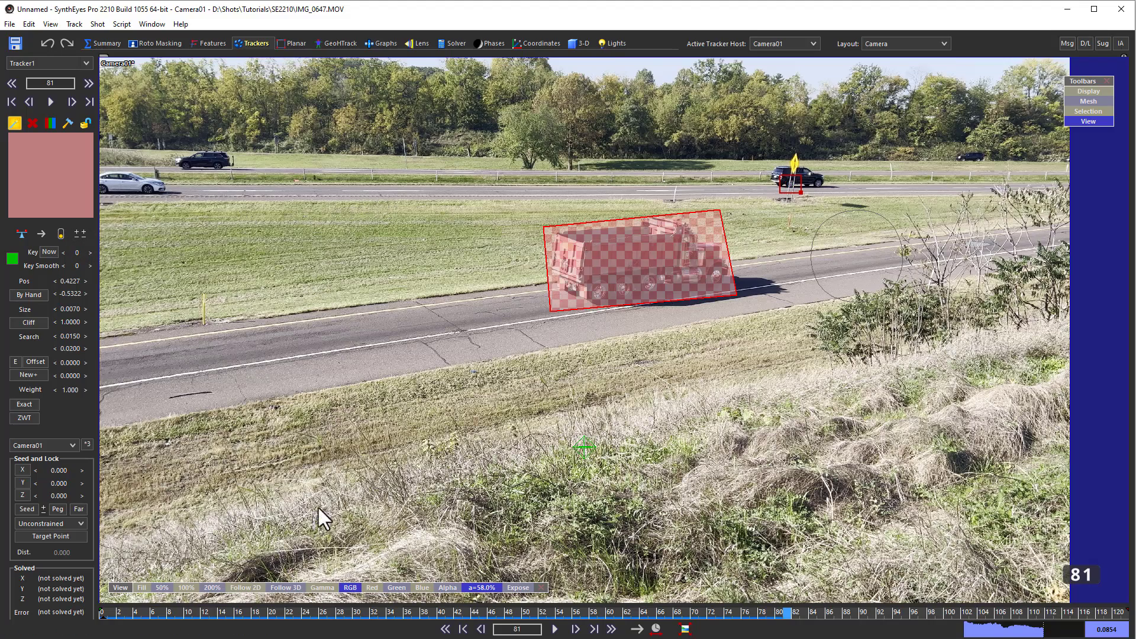
pyautogui.moveTo(294, 610); pyautogui.dragTo(16, 591)
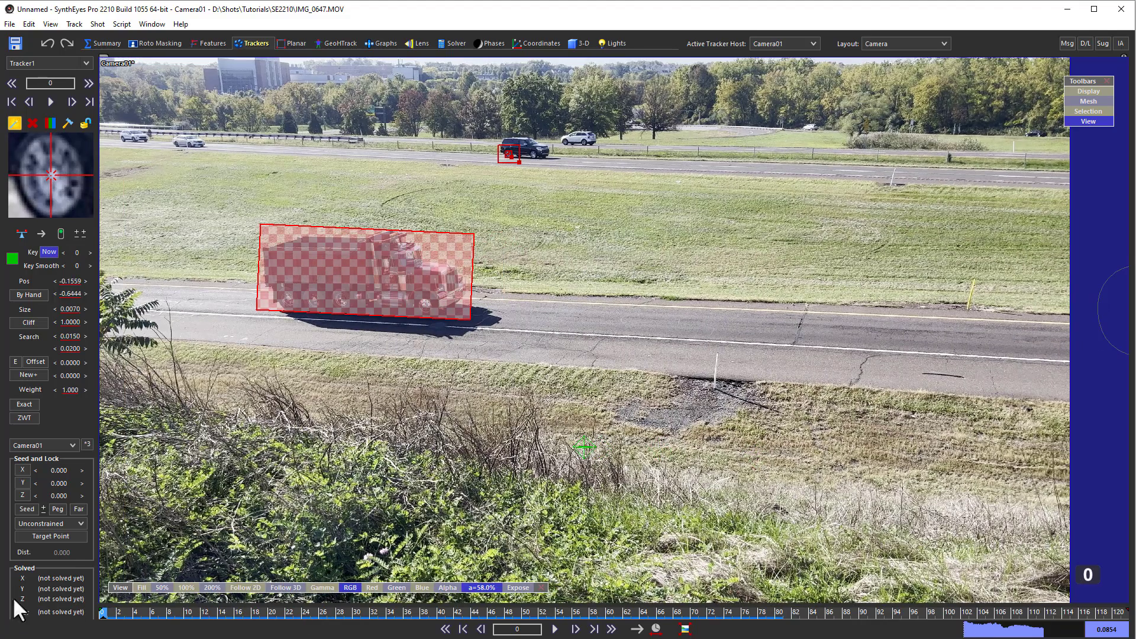
pyautogui.click(90, 123)
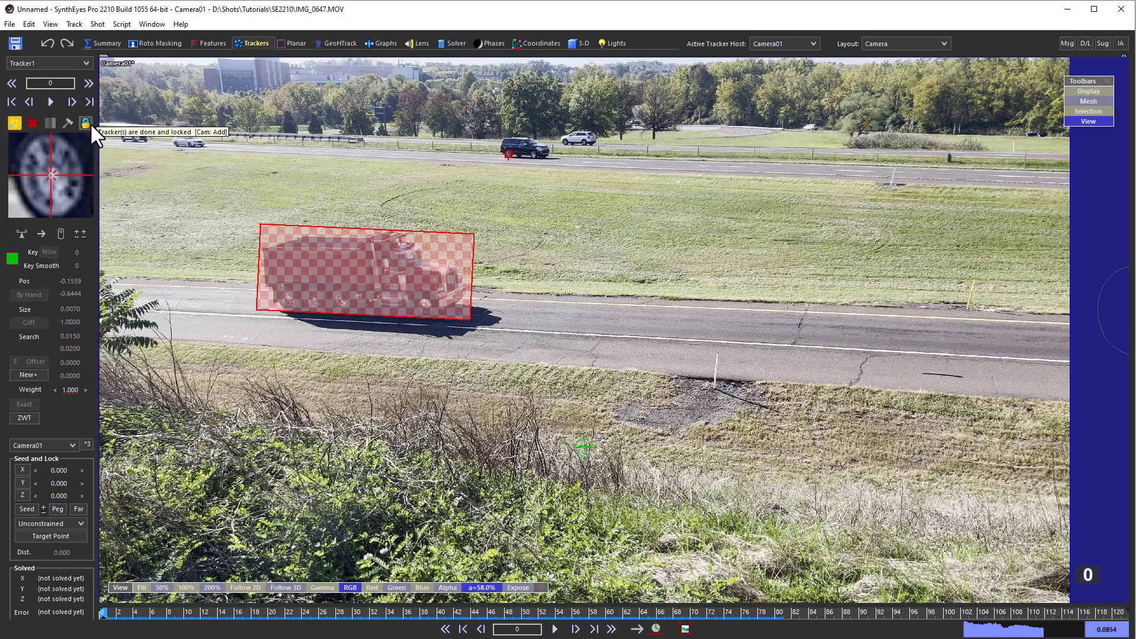
# Draw a rectangular Garbage roto spline around the dark SUV at frame 0.
pyautogui.click(160, 44)
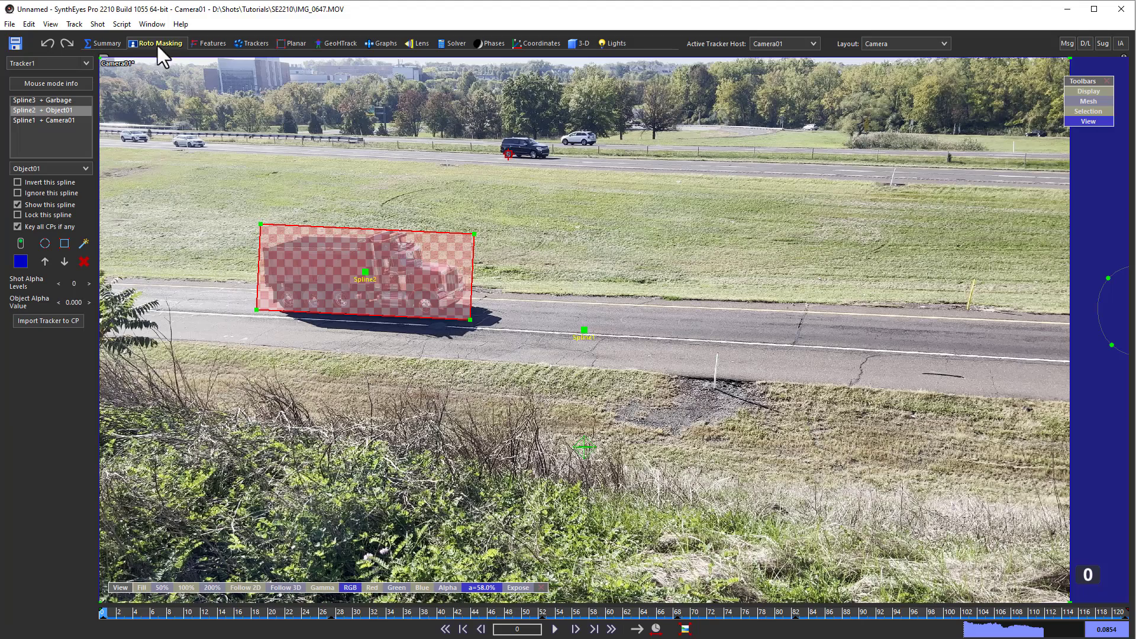
pyautogui.click(65, 243)
pyautogui.moveTo(496, 156); pyautogui.dragTo(552, 129)
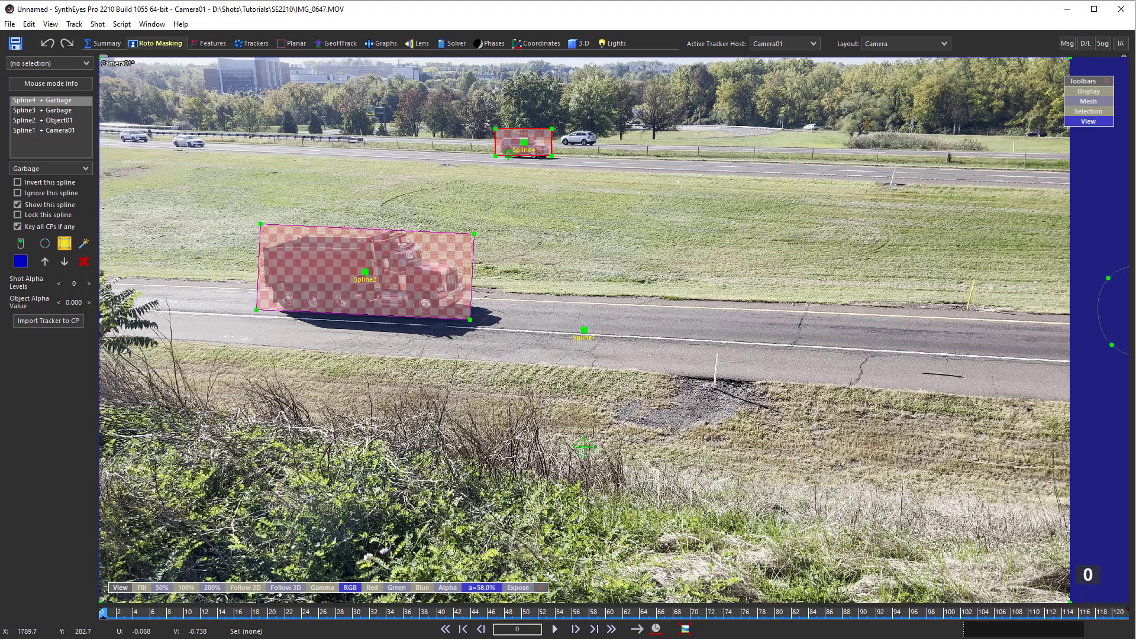
# Import the SUV wheel tracker's path onto the new spline's centre control point, moving it to the absolute position.
pyautogui.click(508, 156)
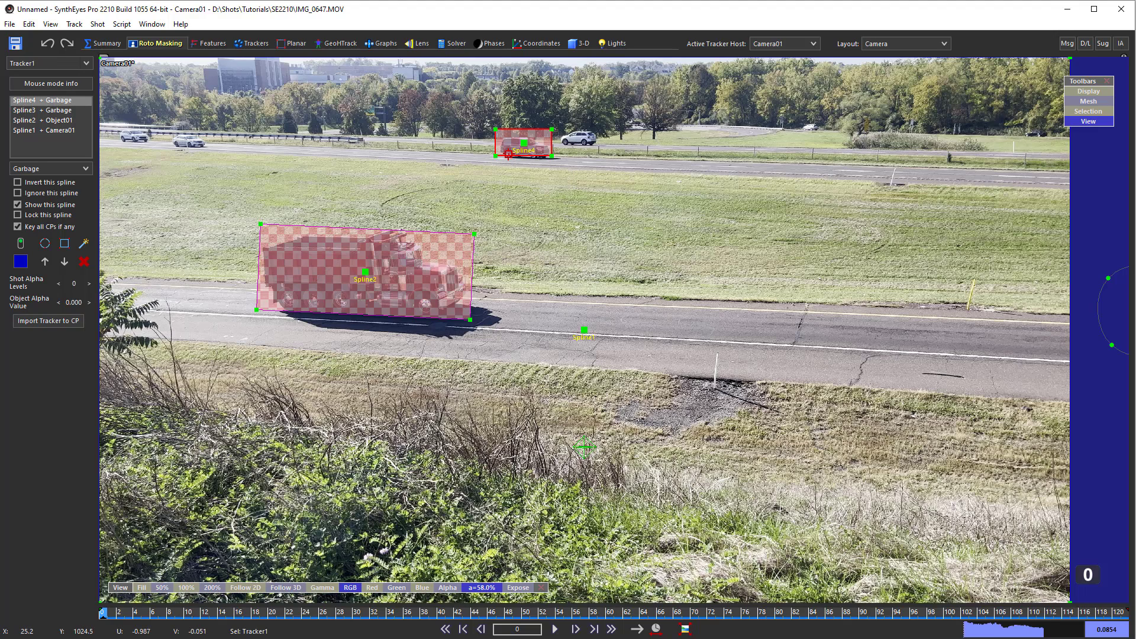
pyautogui.click(24, 321)
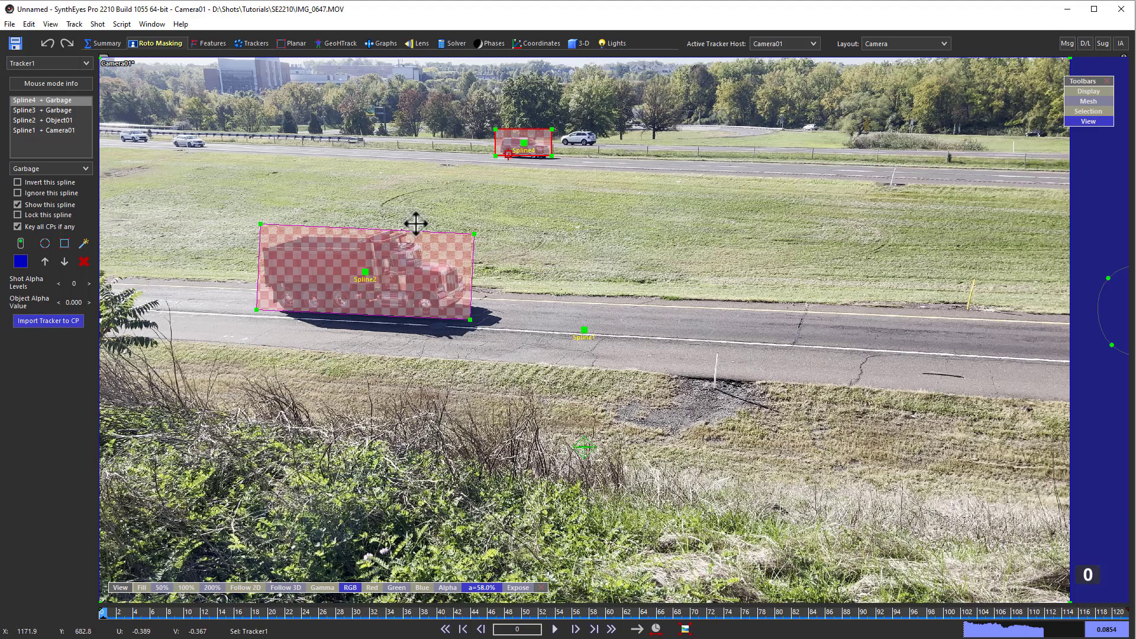
pyautogui.click(521, 142)
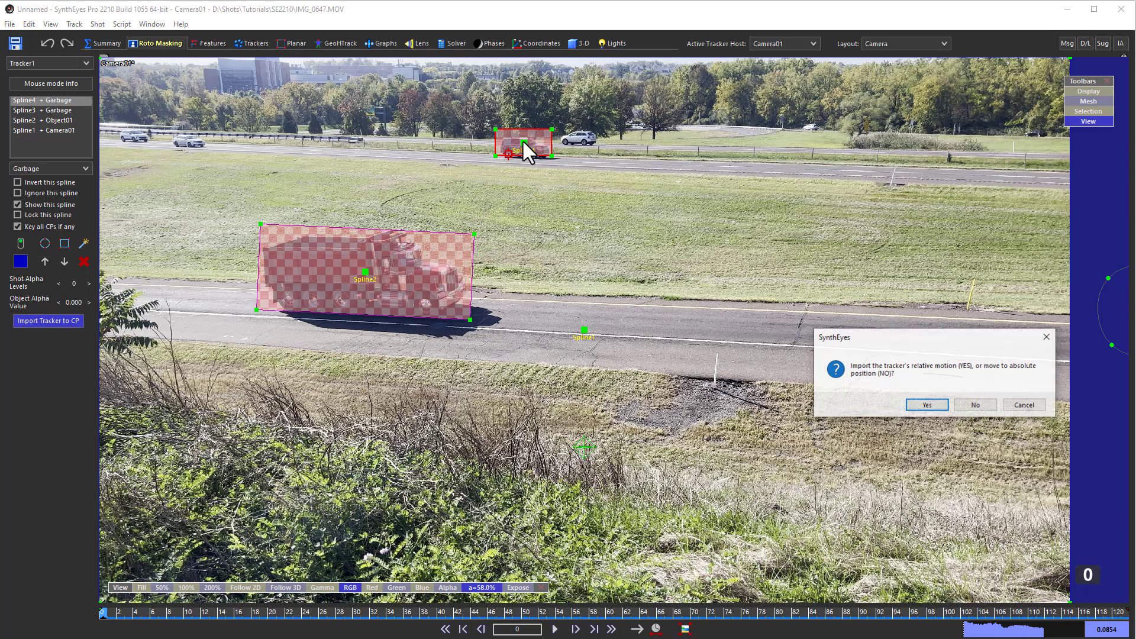
pyautogui.click(970, 405)
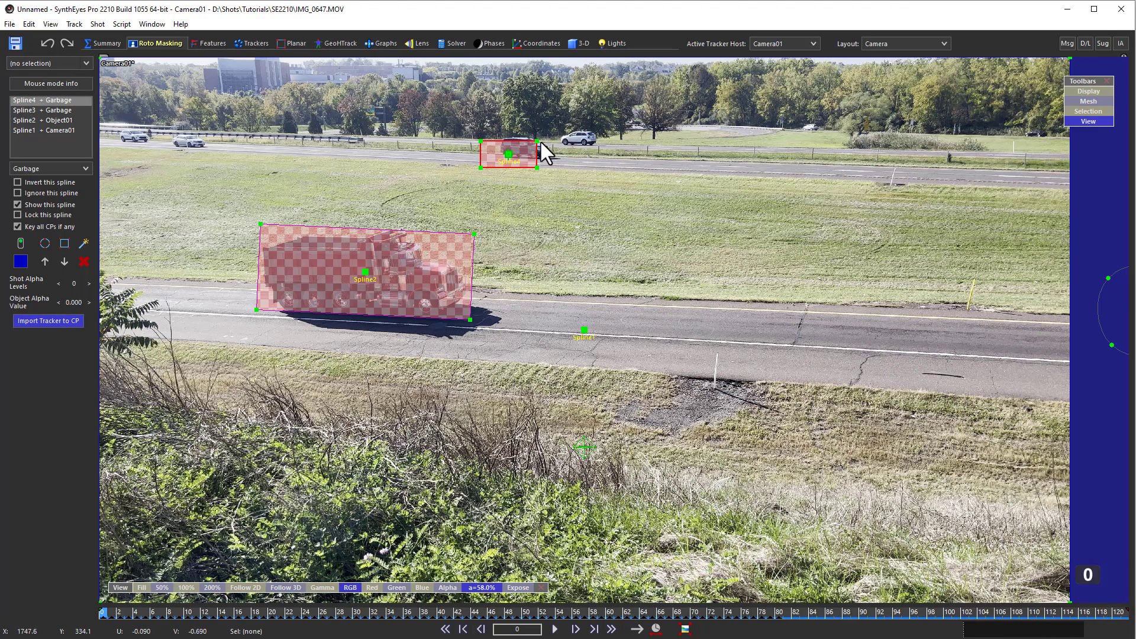
# Refit the corners of the dark SUV's garbage spline around the car at frames 0, 78 and 27.
pyautogui.moveTo(537, 141); pyautogui.dragTo(553, 164)
pyautogui.moveTo(481, 140); pyautogui.dragTo(496, 162)
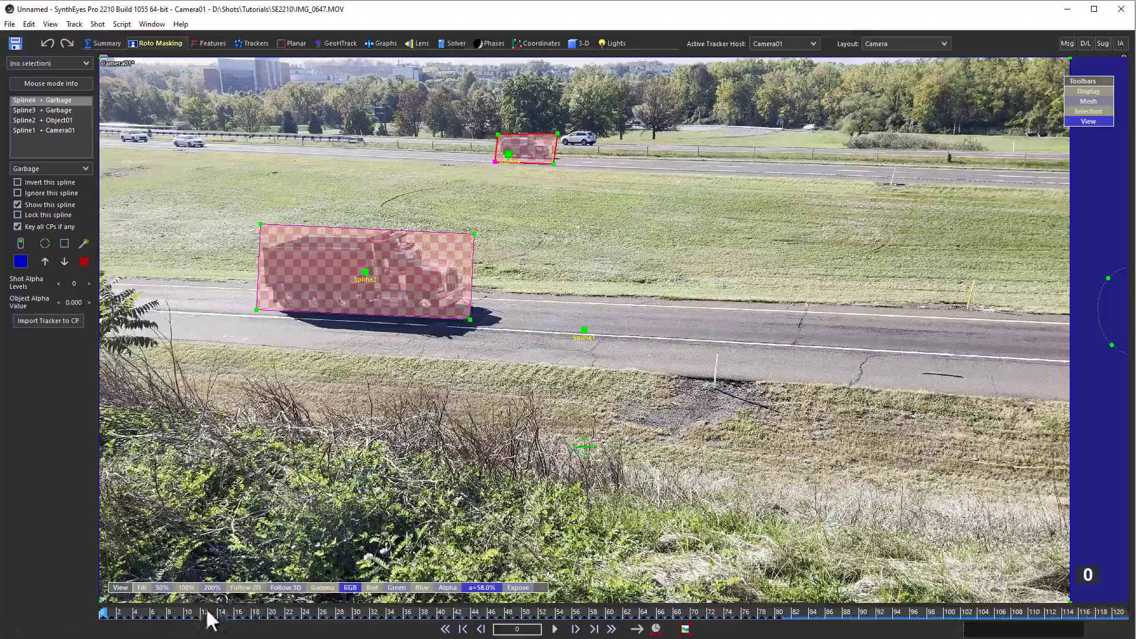
pyautogui.moveTo(207, 615); pyautogui.dragTo(762, 612)
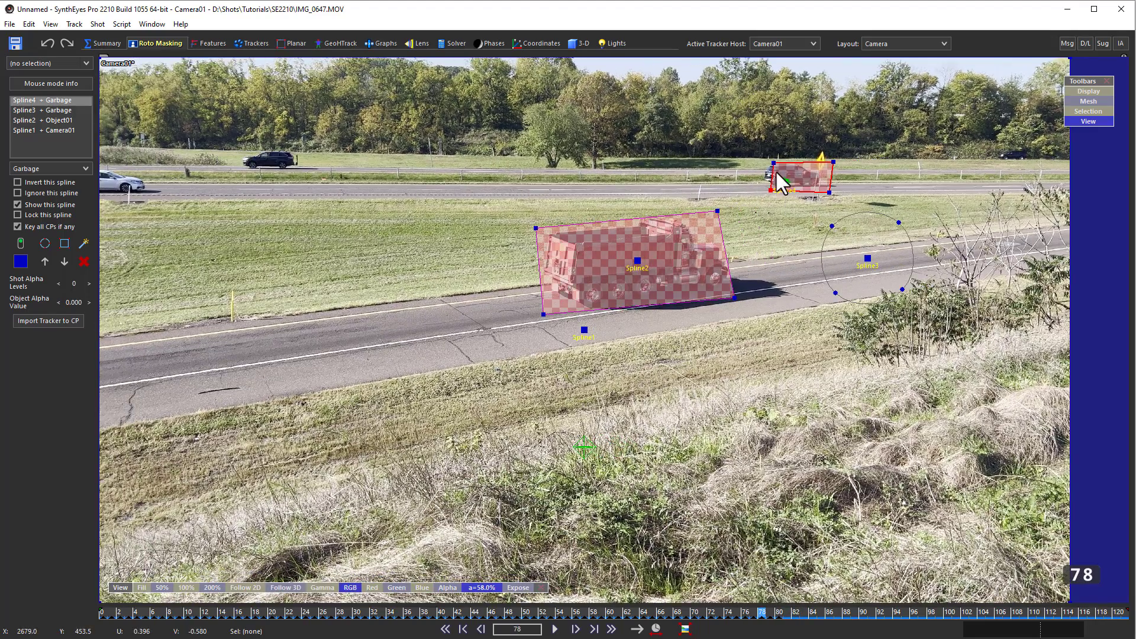
pyautogui.moveTo(748, 202)
pyautogui.mouseDown()
pyautogui.moveTo(854, 150)
pyautogui.moveTo(784, 139)
pyautogui.moveTo(744, 181)
pyautogui.moveTo(797, 219)
pyautogui.moveTo(850, 199)
pyautogui.moveTo(828, 139)
pyautogui.mouseUp()
pyautogui.moveTo(773, 162); pyautogui.dragTo(765, 159)
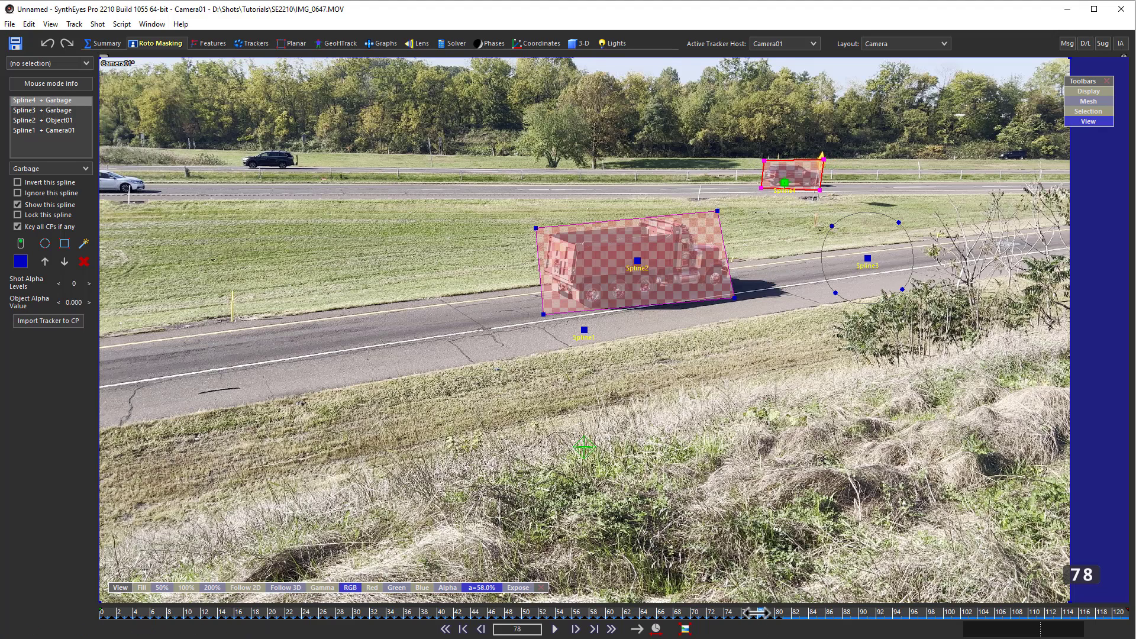
pyautogui.moveTo(757, 613); pyautogui.dragTo(332, 618)
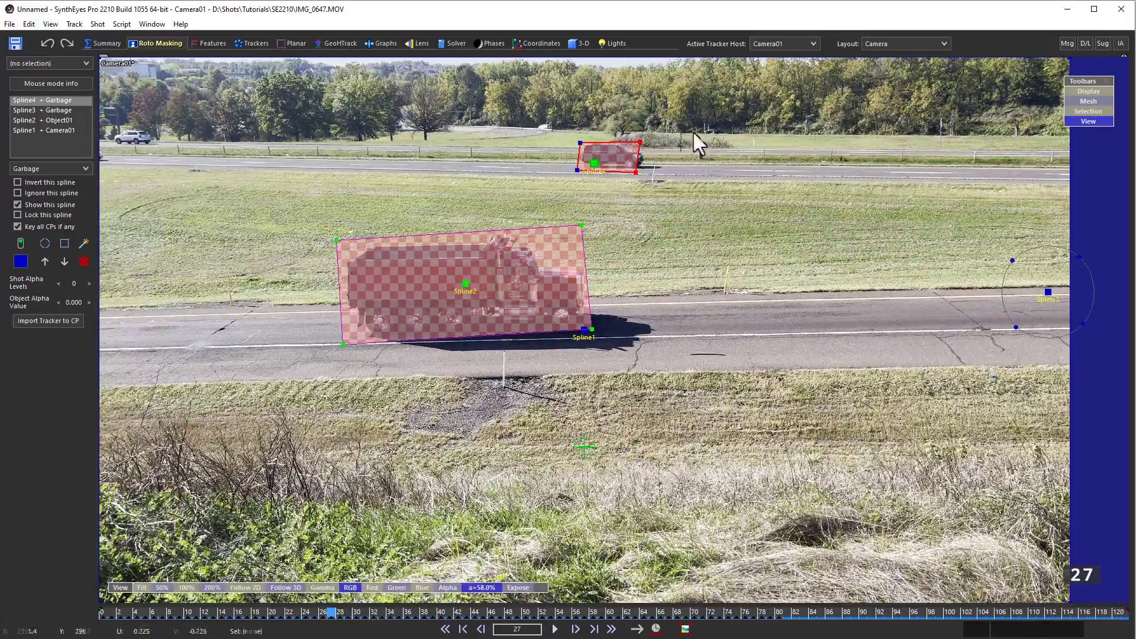
pyautogui.moveTo(640, 143); pyautogui.dragTo(651, 143)
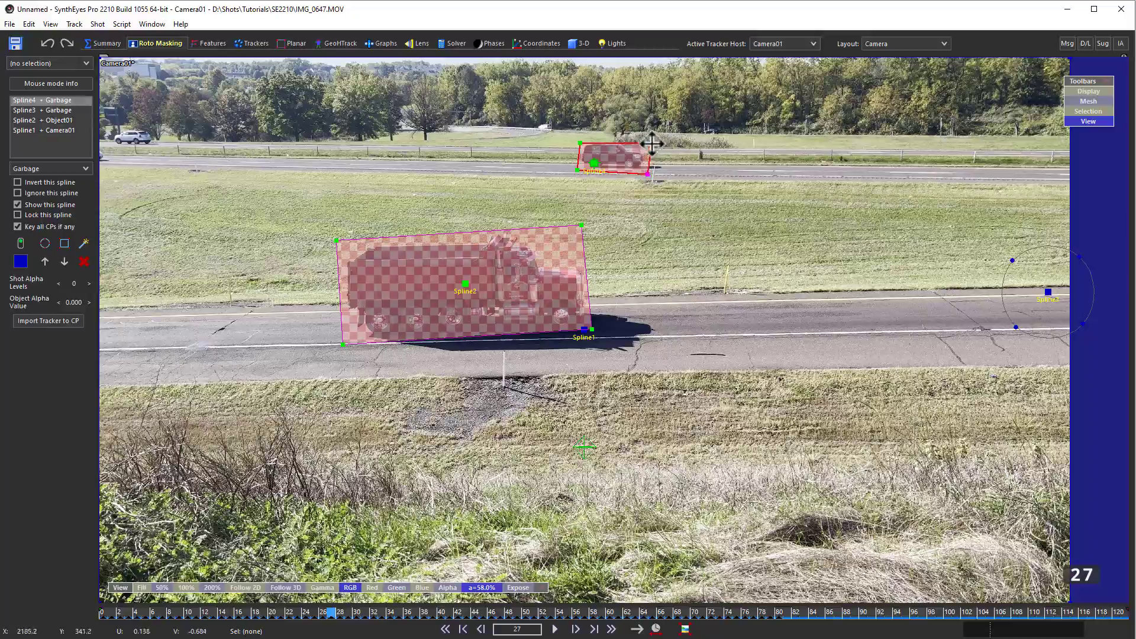
# Play the shot to check the dark SUV's garbage spline, and delete that spline at frame 0.
pyautogui.moveTo(520, 614); pyautogui.dragTo(103, 616)
pyautogui.press('space')
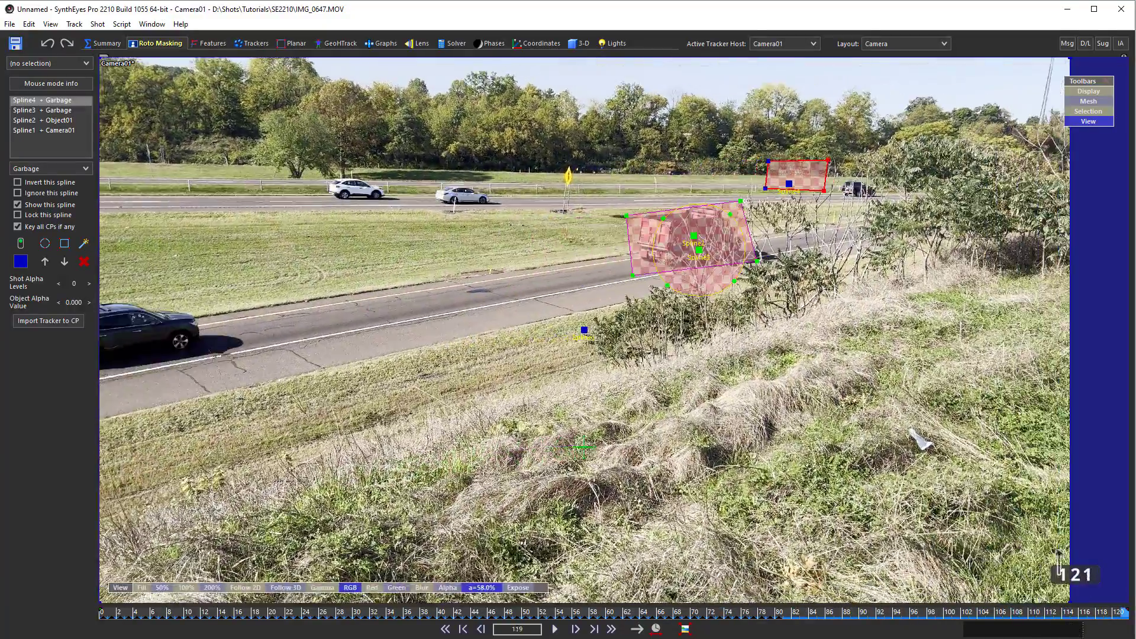
pyautogui.press('Home')
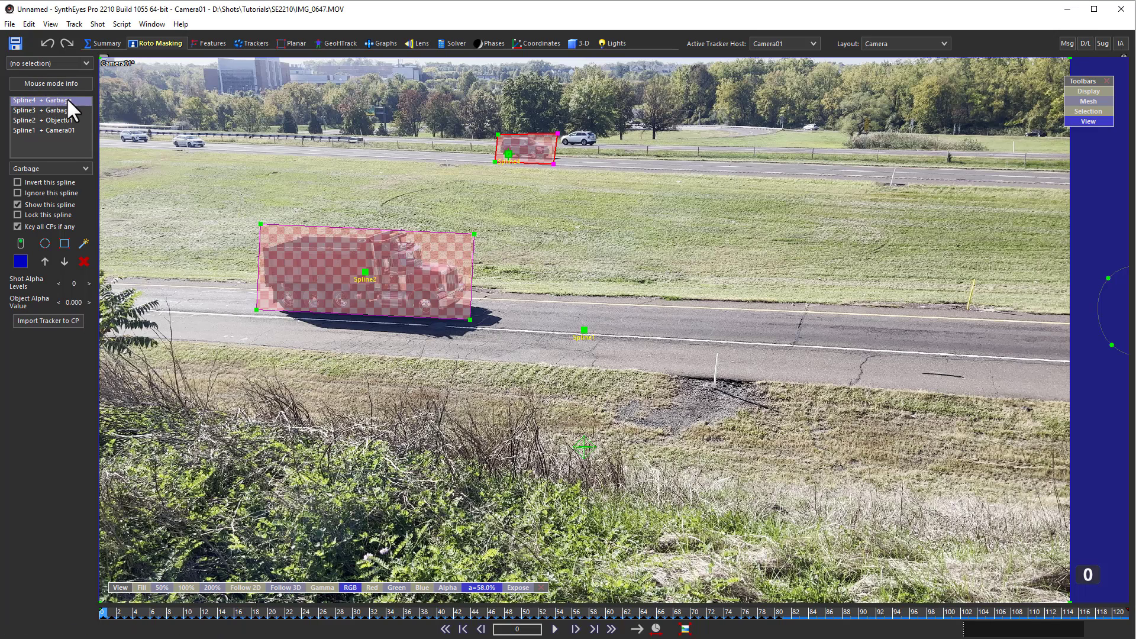
pyautogui.press('Delete')
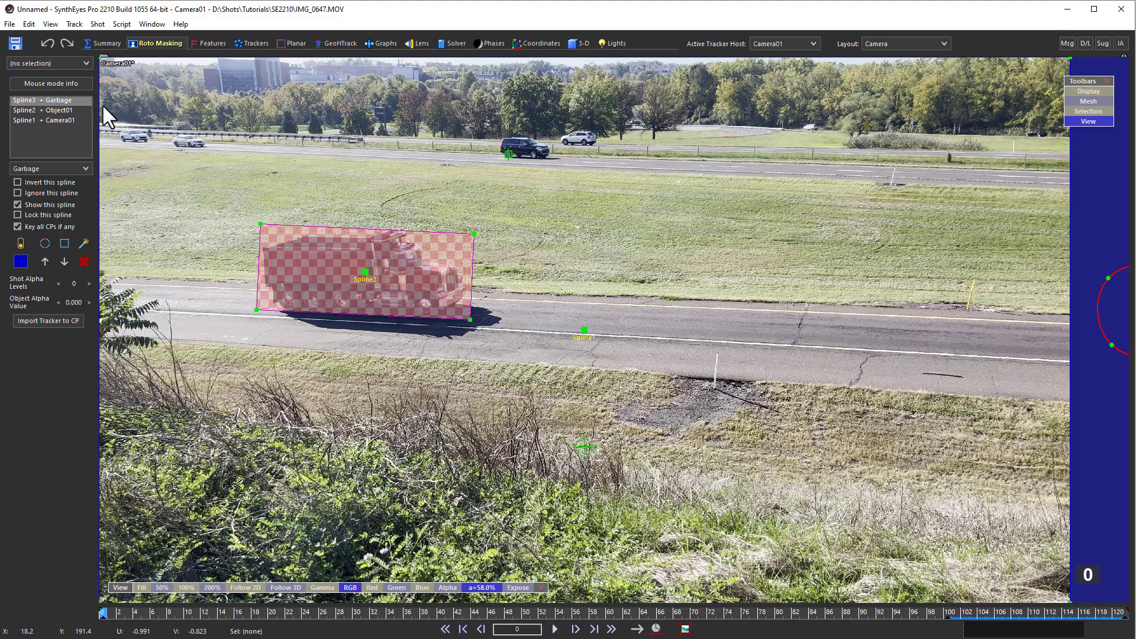
# Create a second tracker on the dark SUV's front wheel at frame 0.
pyautogui.click(253, 43)
pyautogui.click(10, 125)
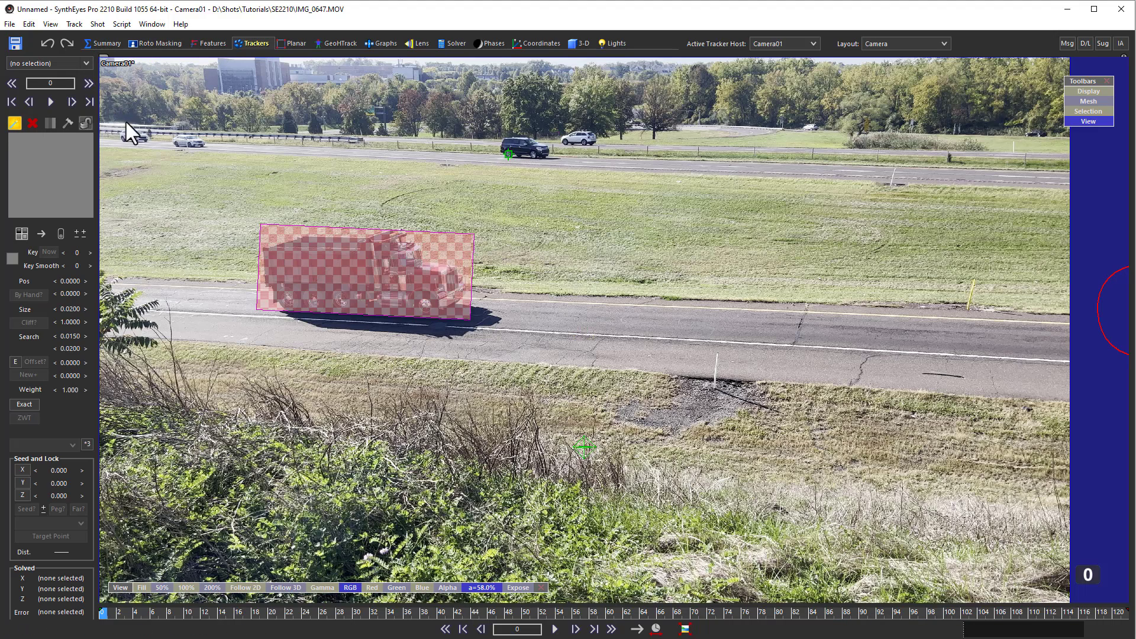
pyautogui.click(531, 152)
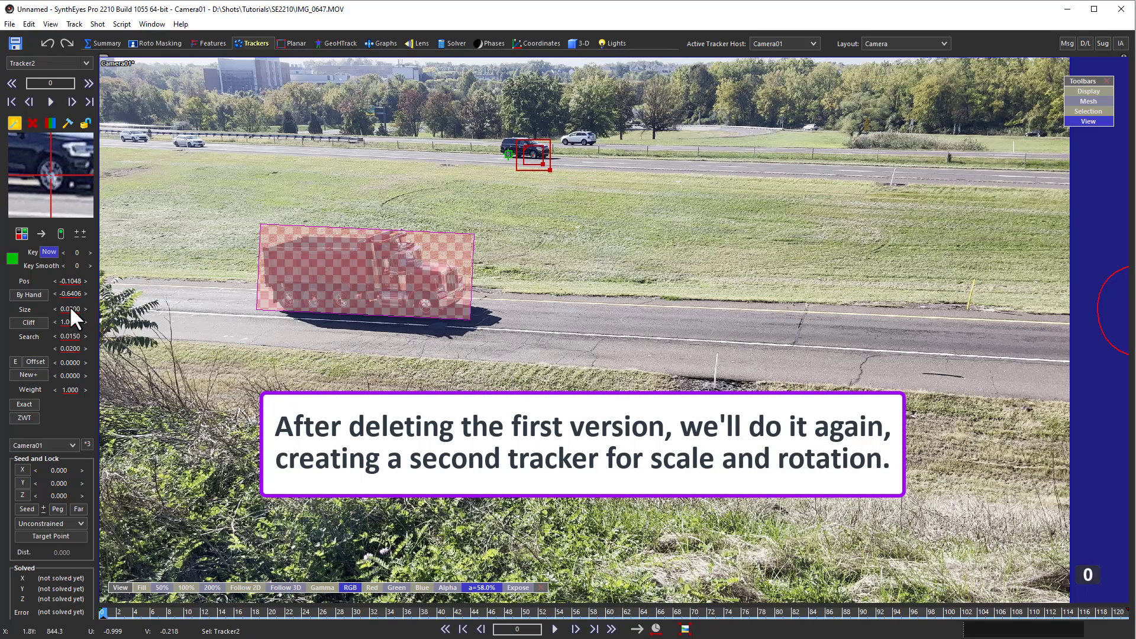
# Set the front wheel tracker's size to 0.0060, give it the rear wheel tracker's type and centre it on the hub.
pyautogui.moveTo(69, 306); pyautogui.dragTo(53, 313)
pyautogui.click(22, 233)
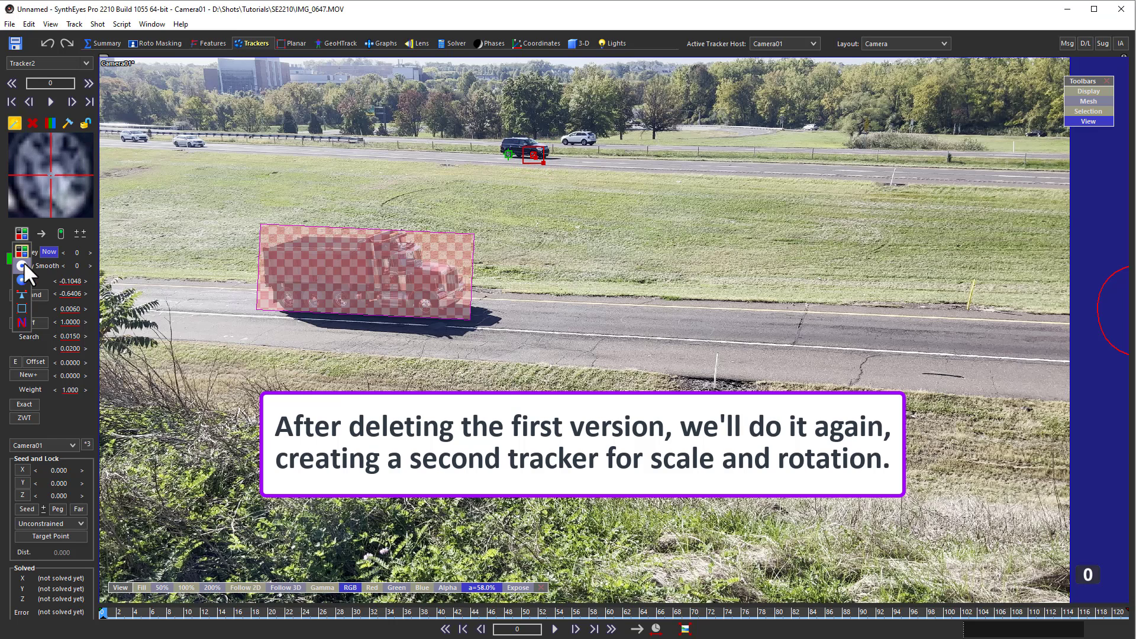
pyautogui.click(17, 289)
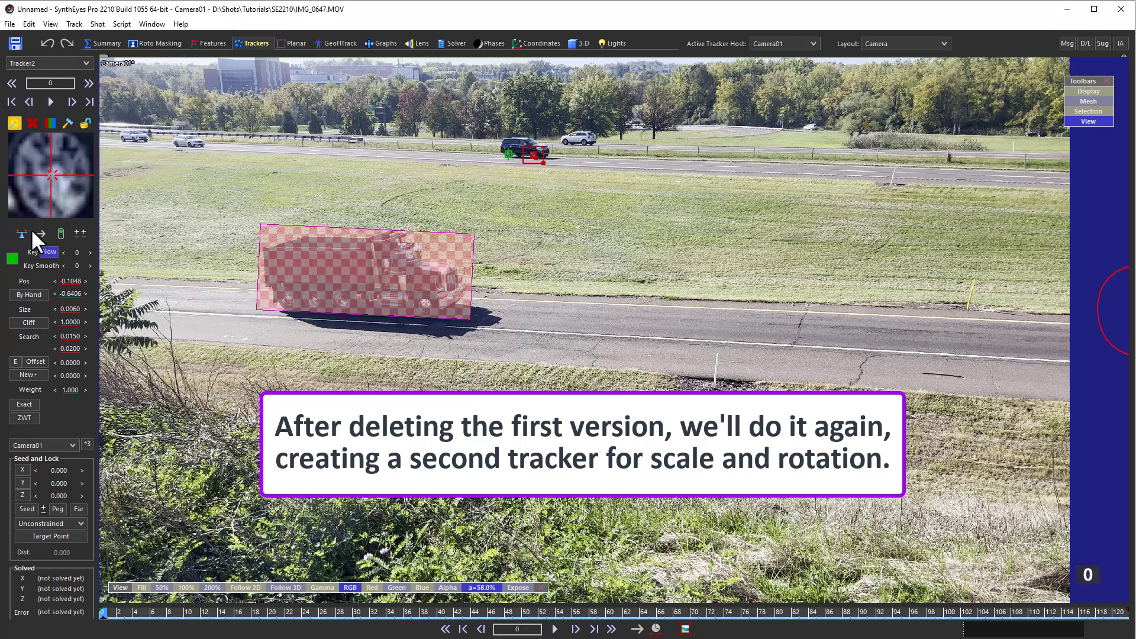
pyautogui.moveTo(30, 205); pyautogui.dragTo(31, 204)
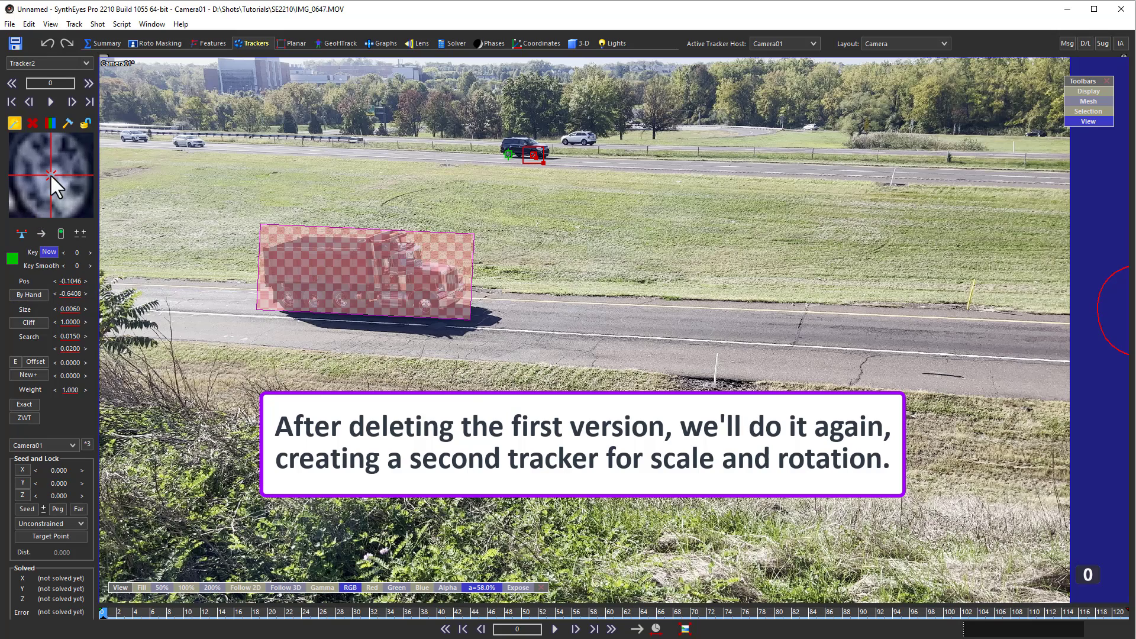
# Track the SUV's front wheel forward from frame 0 and go back to frame 78, where the tracker slips off the wheel.
pyautogui.press('space')
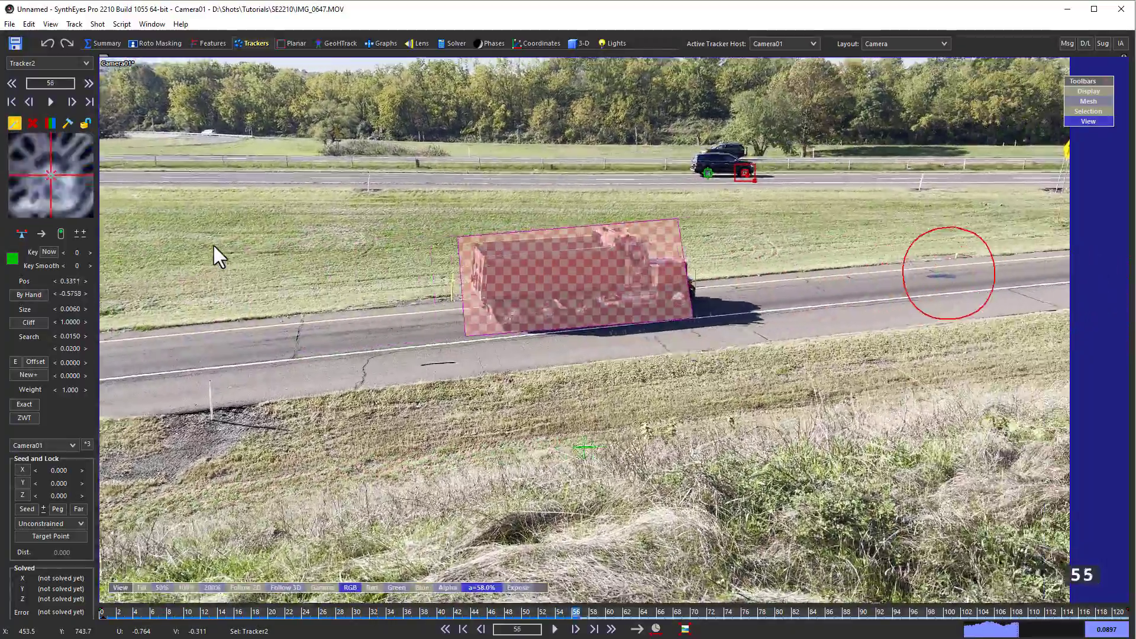
pyautogui.press('space')
pyautogui.press('Left')
pyautogui.press('Left')
pyautogui.press('Left')
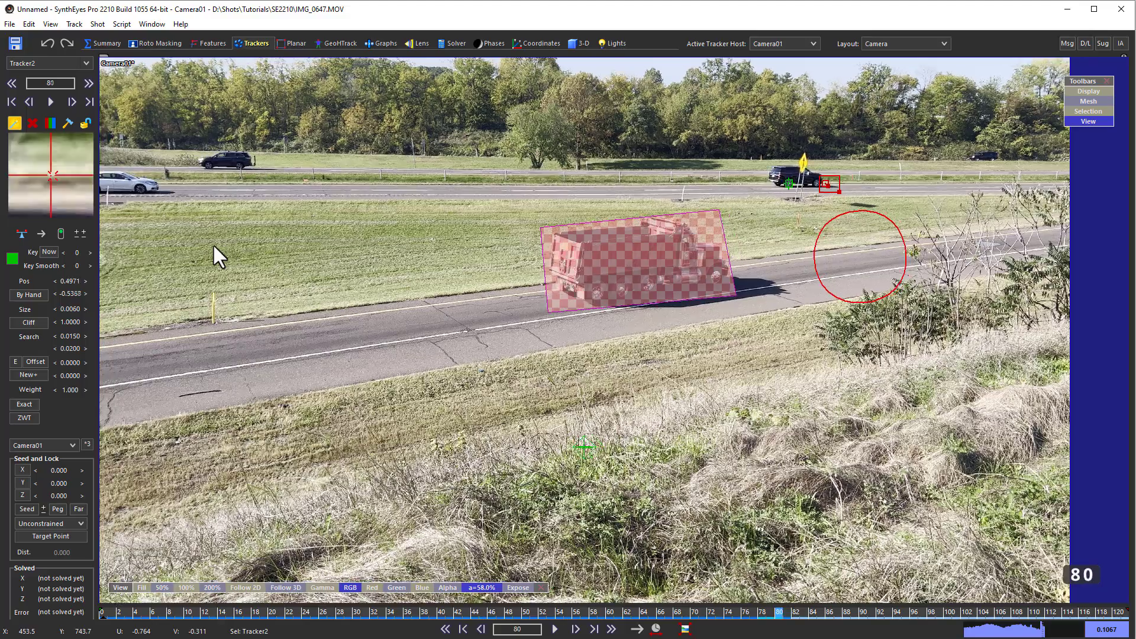
pyautogui.press('Left')
pyautogui.press('Left')
pyautogui.press('Right')
pyautogui.press('Right')
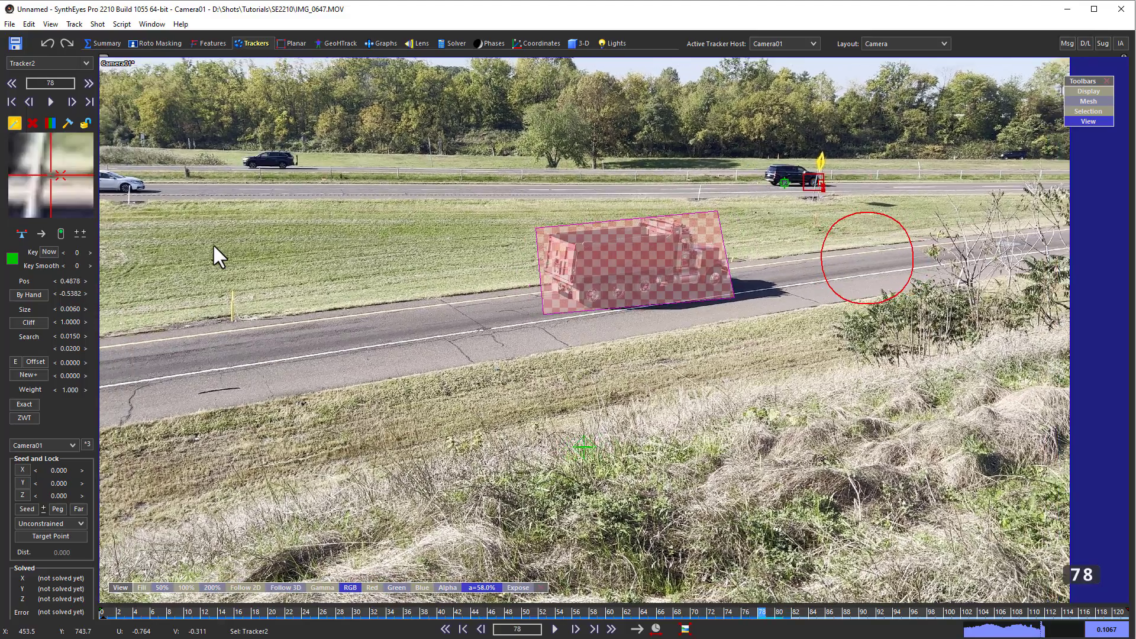
pyautogui.press('Left')
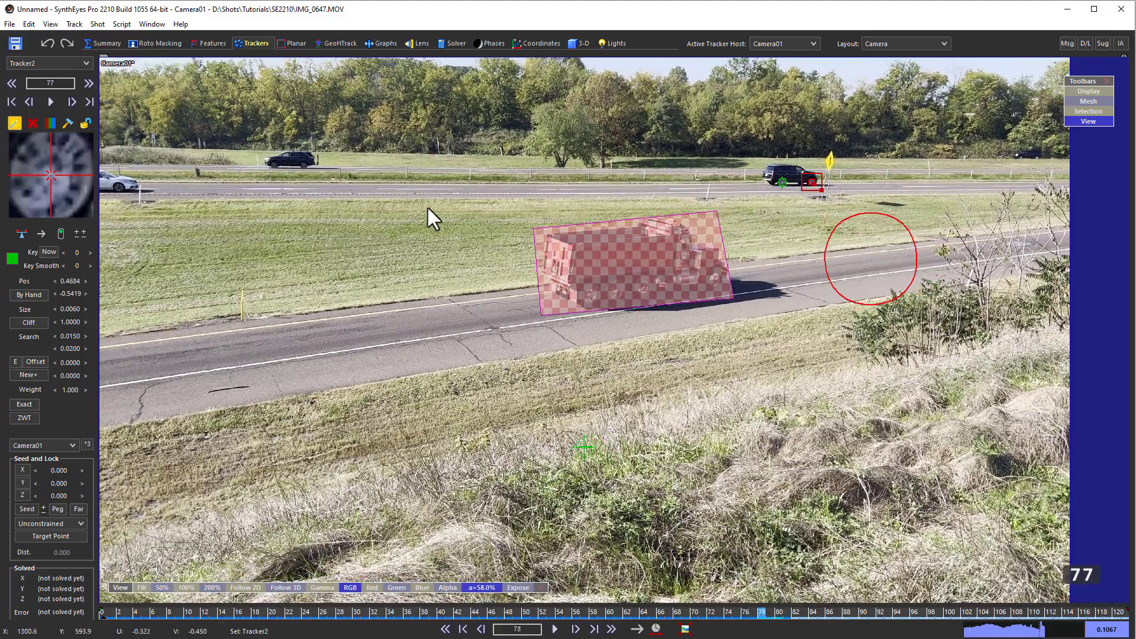
pyautogui.press('Right')
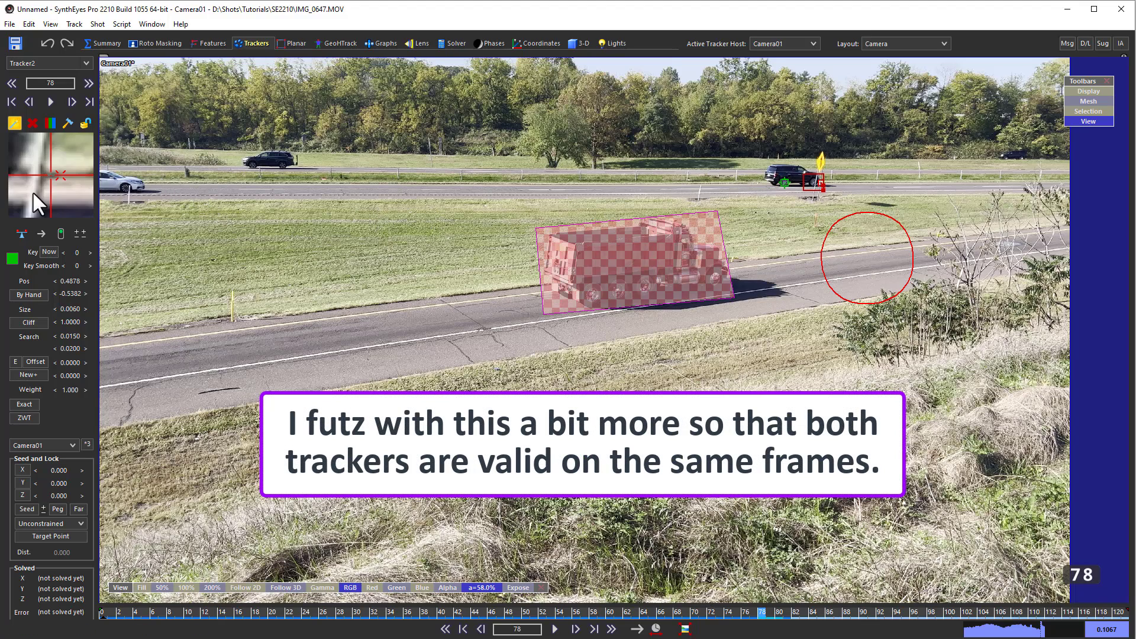
# Re-centre the front wheel tracker on the hub at frames 78 and 79 and continue tracking to frame 81.
pyautogui.moveTo(33, 190); pyautogui.dragTo(30, 175)
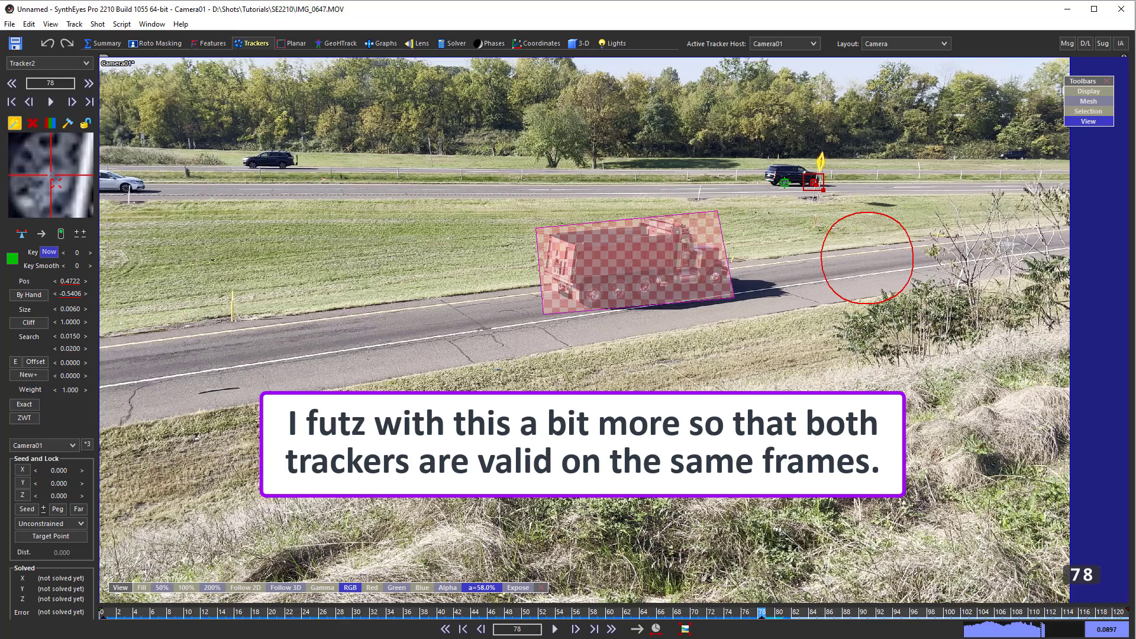
pyautogui.press('Right')
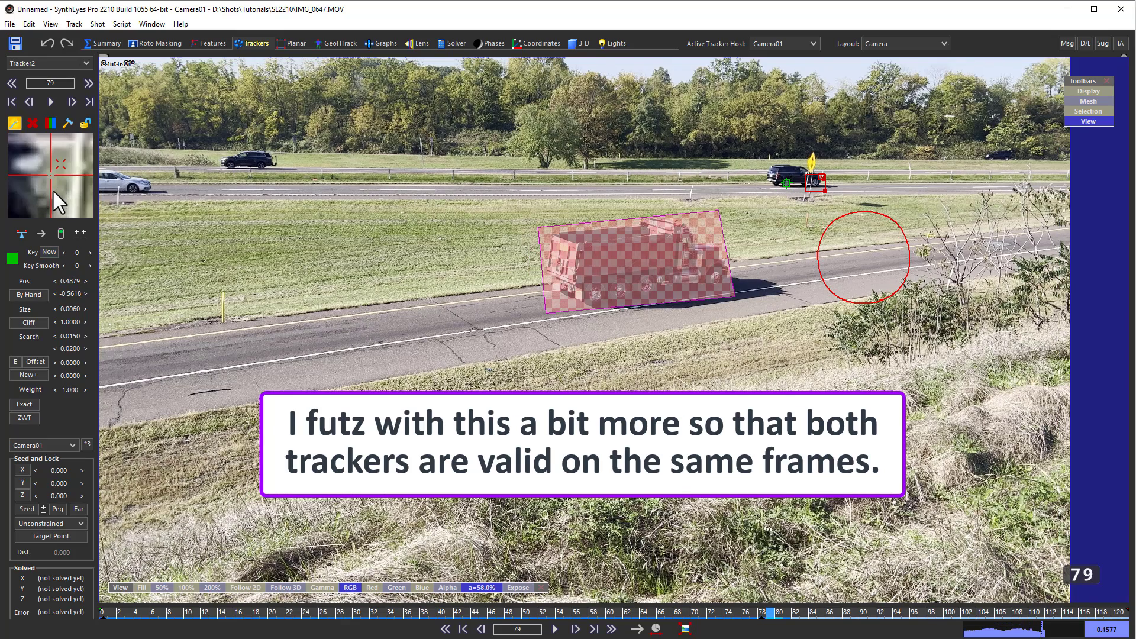
pyautogui.moveTo(57, 205)
pyautogui.mouseDown()
pyautogui.moveTo(54, 194)
pyautogui.moveTo(48, 211)
pyautogui.moveTo(62, 207)
pyautogui.moveTo(47, 204)
pyautogui.moveTo(49, 188)
pyautogui.mouseUp()
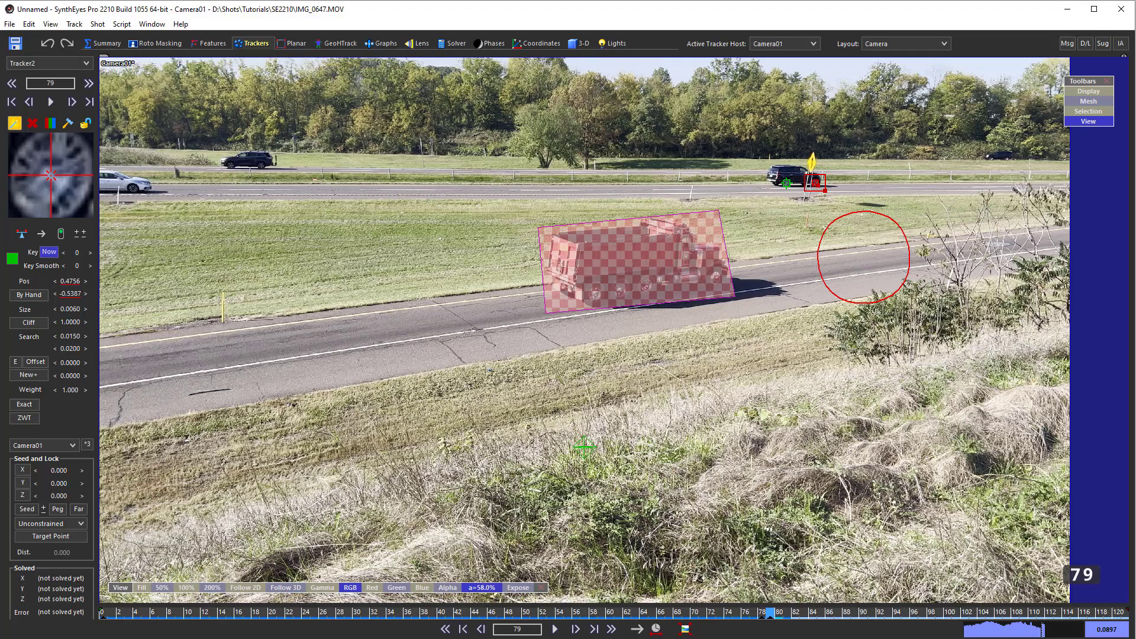
pyautogui.press('f')
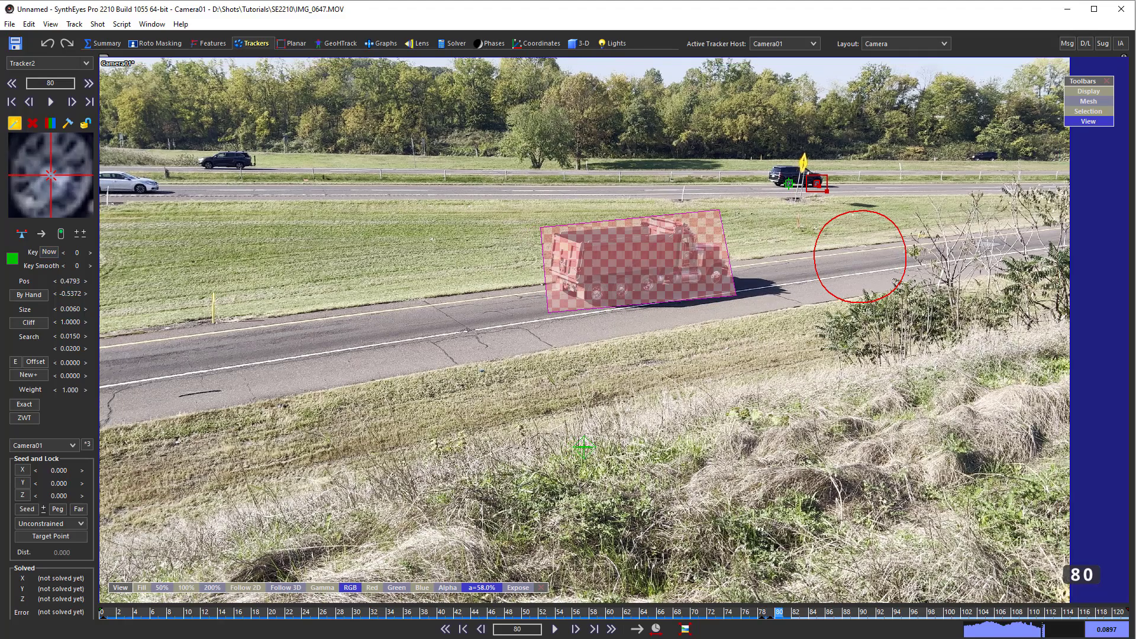
pyautogui.press('f')
pyautogui.press('d')
pyautogui.press('f')
pyautogui.press('d')
pyautogui.press('f')
# Disable the front wheel tracker from frame 81 and return to frame 0.
pyautogui.click(60, 234)
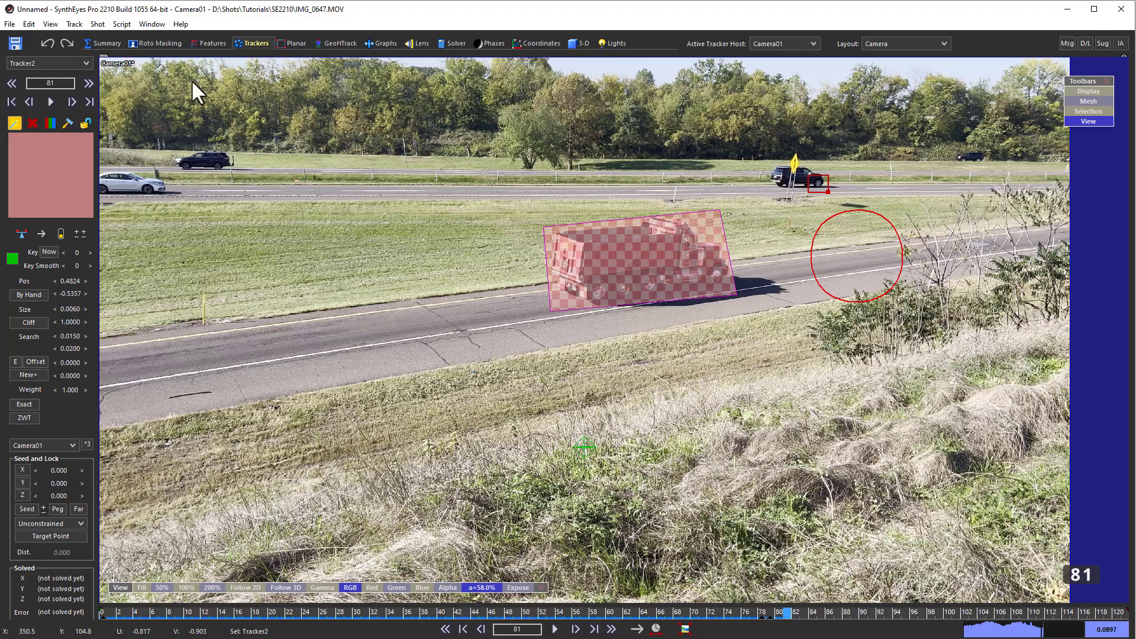
pyautogui.click(151, 41)
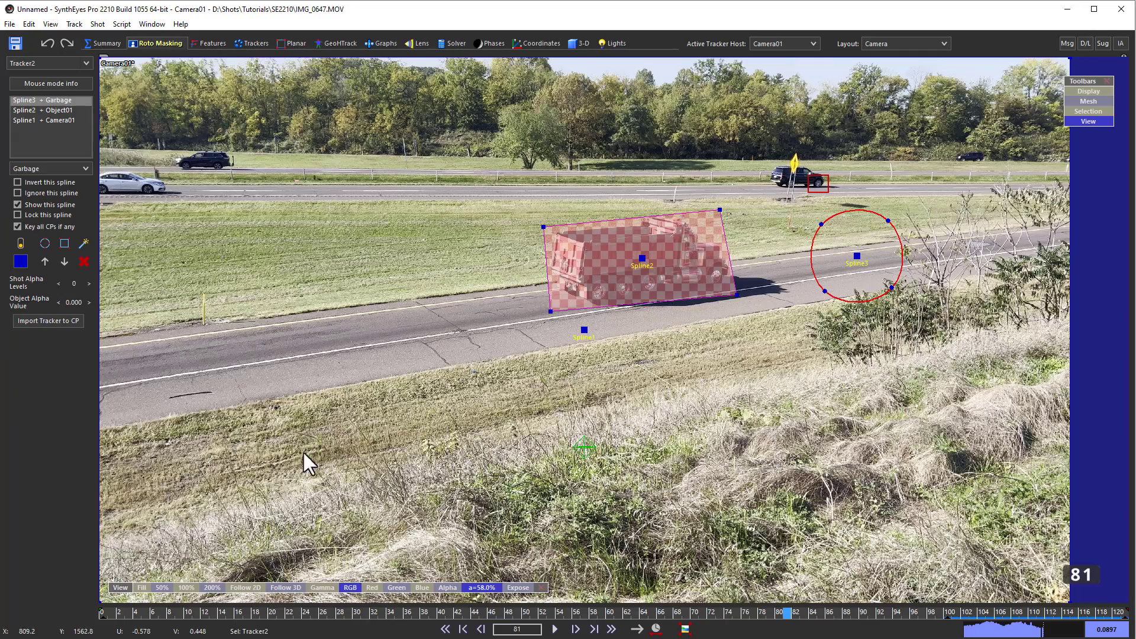
pyautogui.click(203, 609)
pyautogui.moveTo(203, 608); pyautogui.dragTo(13, 626)
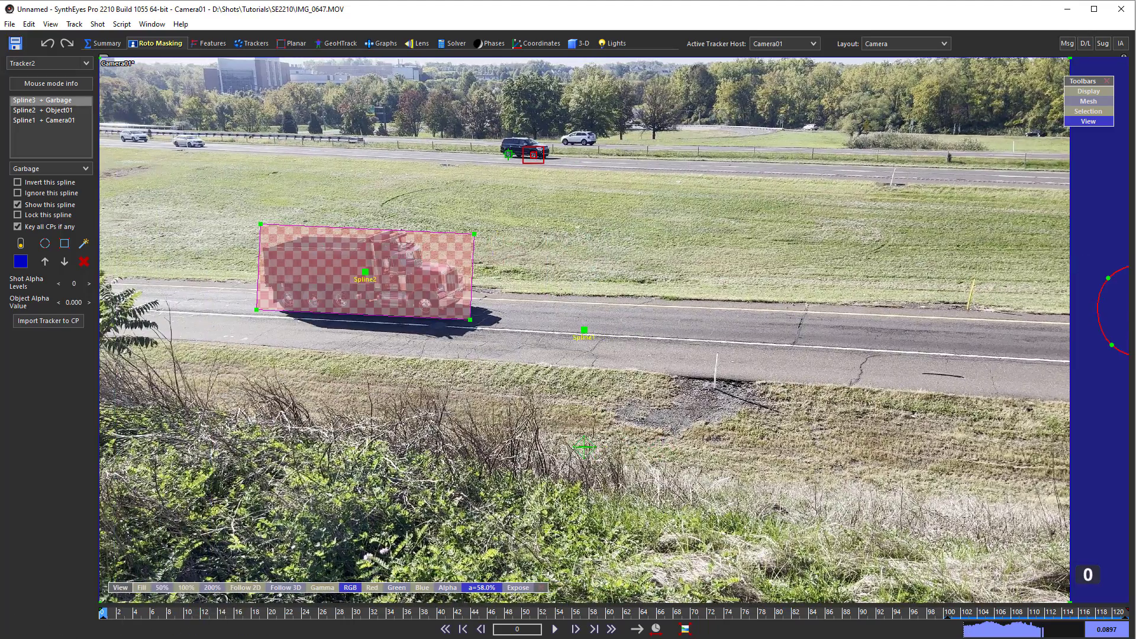
# Lock the front wheel tracker and make the SUV's rear wheel tracker zero-weighted.
pyautogui.click(255, 44)
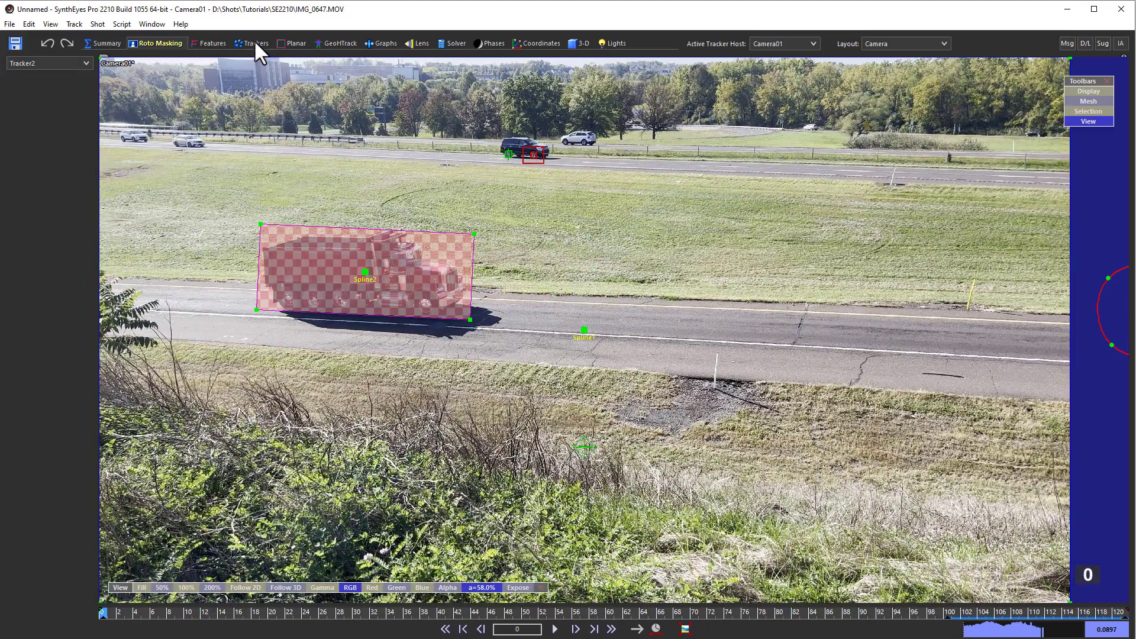
pyautogui.click(85, 122)
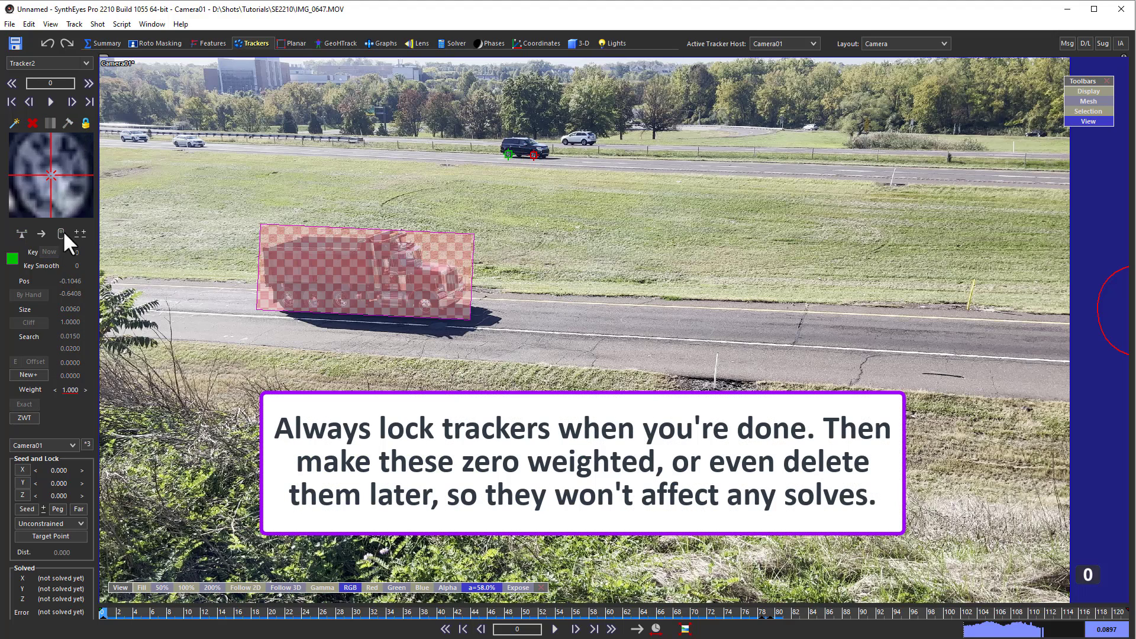
pyautogui.click(507, 154)
pyautogui.click(15, 416)
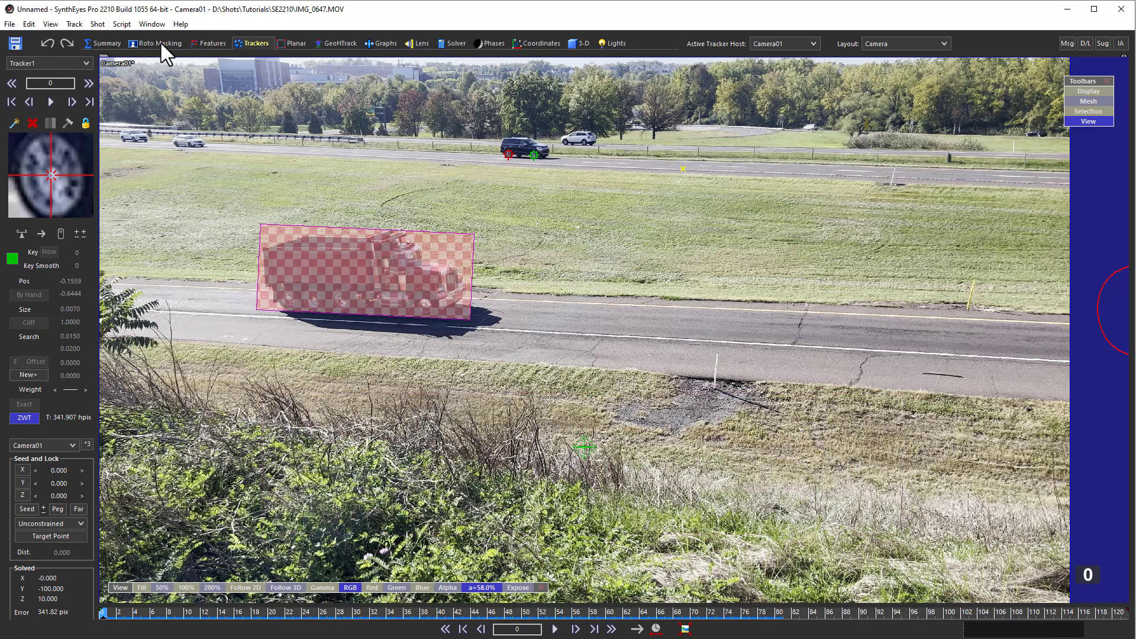
# Draw a new rectangular Garbage roto spline around the dark SUV at frame 0.
pyautogui.click(158, 43)
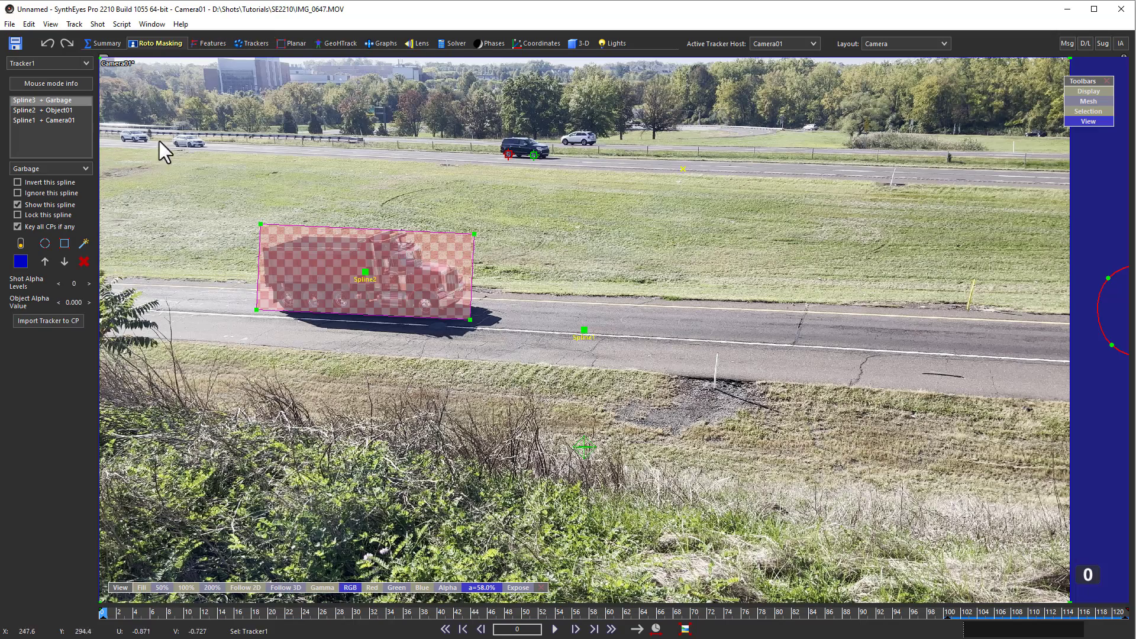
pyautogui.click(61, 244)
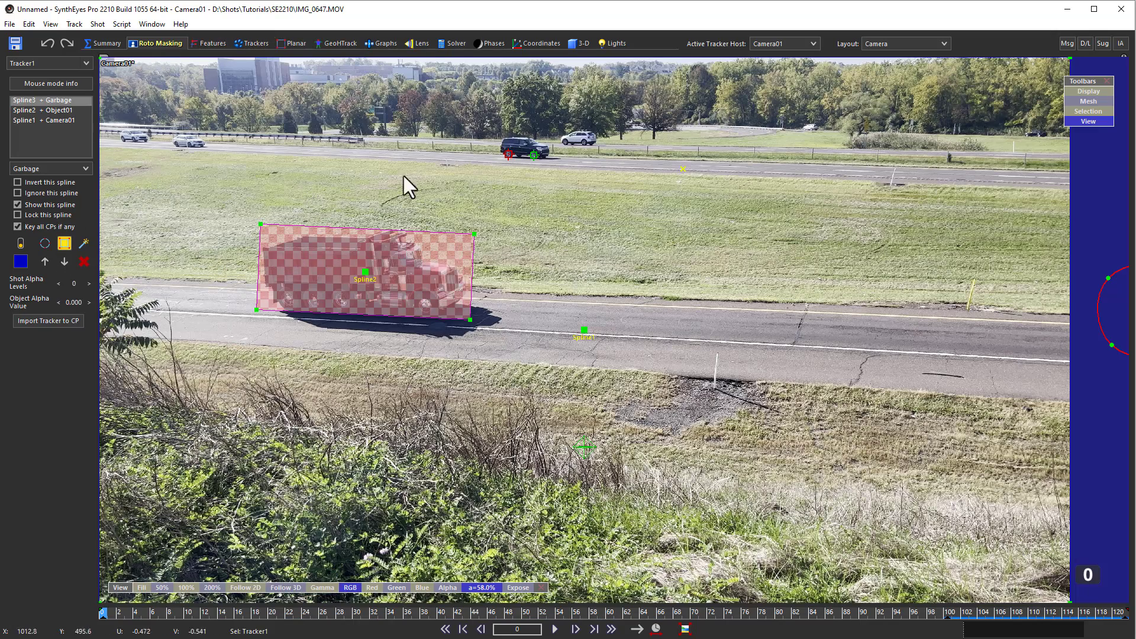
pyautogui.moveTo(495, 160); pyautogui.dragTo(553, 133)
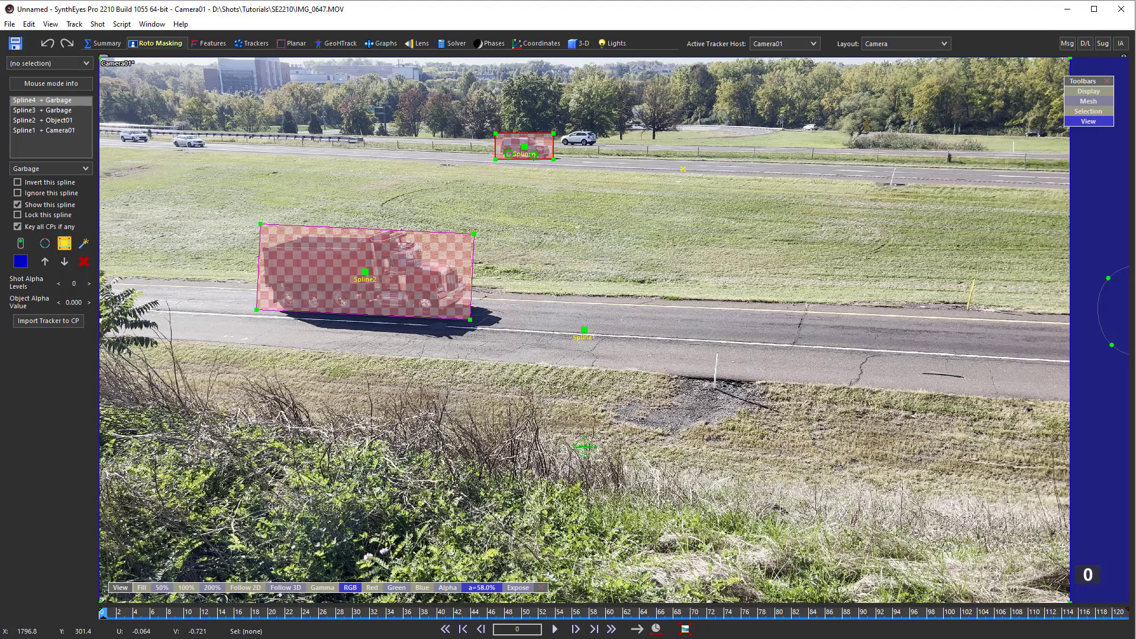
# Import the rear wheel tracker's path onto the new SUV spline's centre control point, moving it to the absolute position.
pyautogui.click(510, 155)
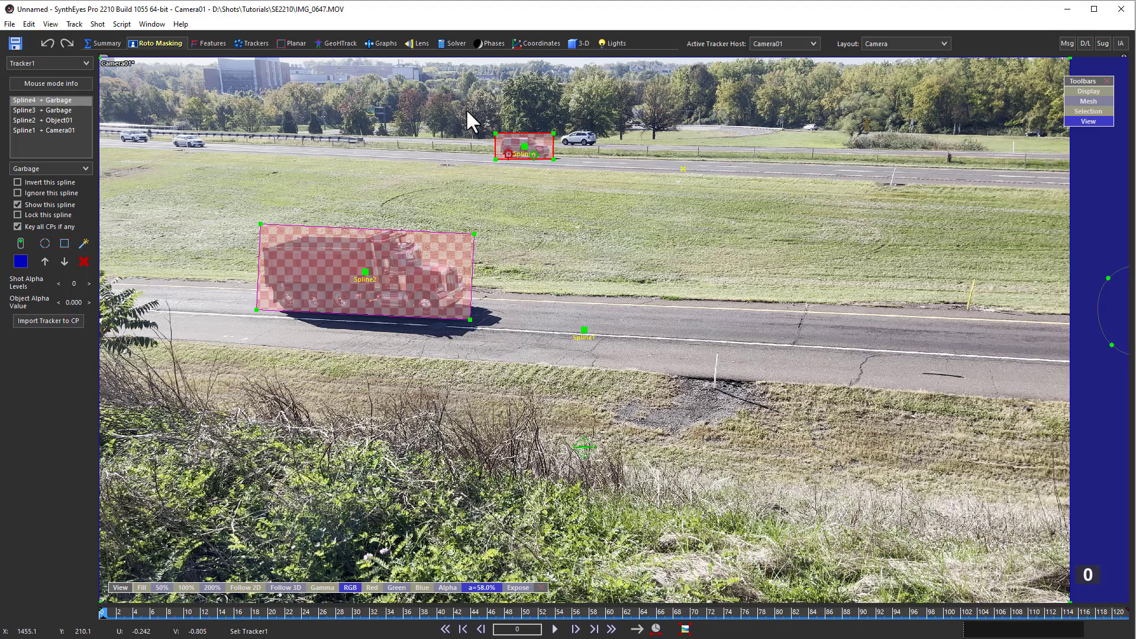
pyautogui.click(39, 322)
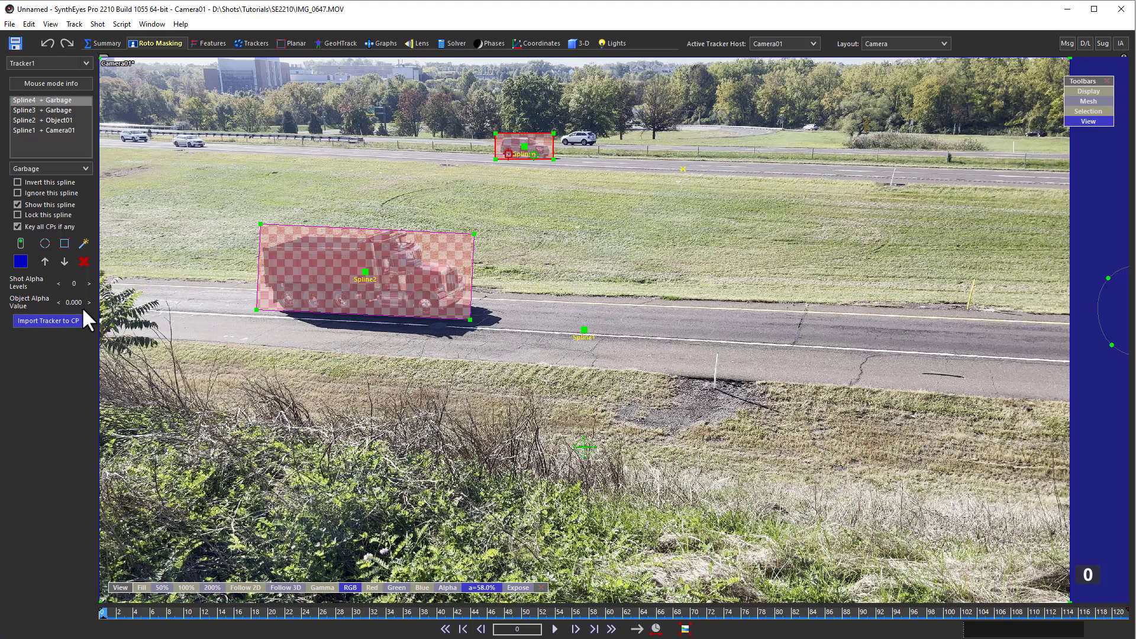
pyautogui.click(522, 149)
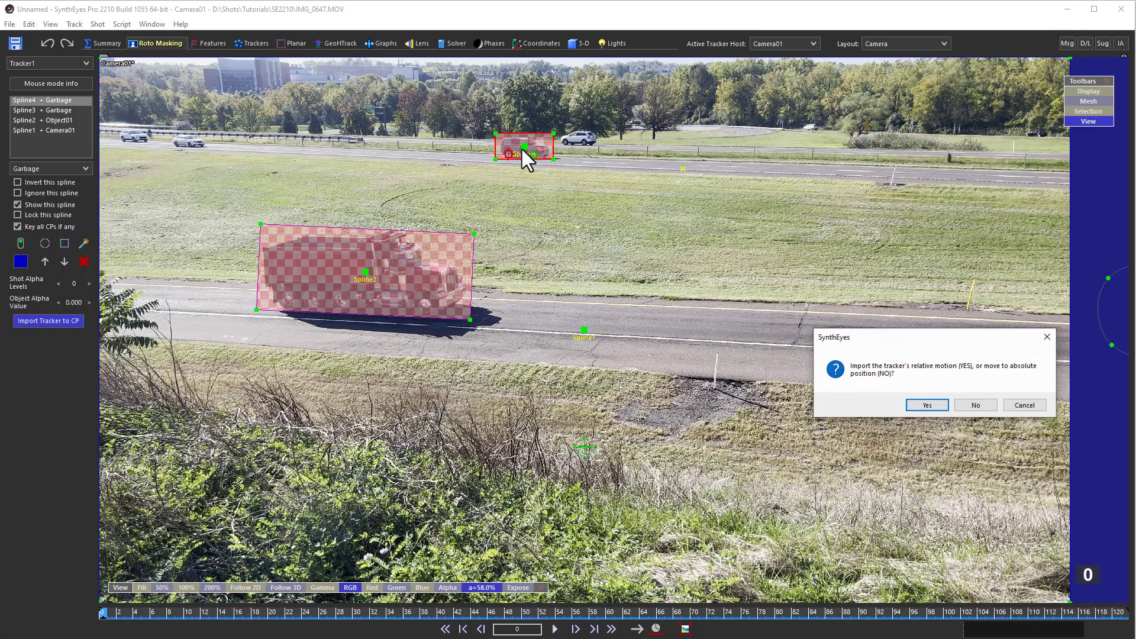
pyautogui.click(974, 403)
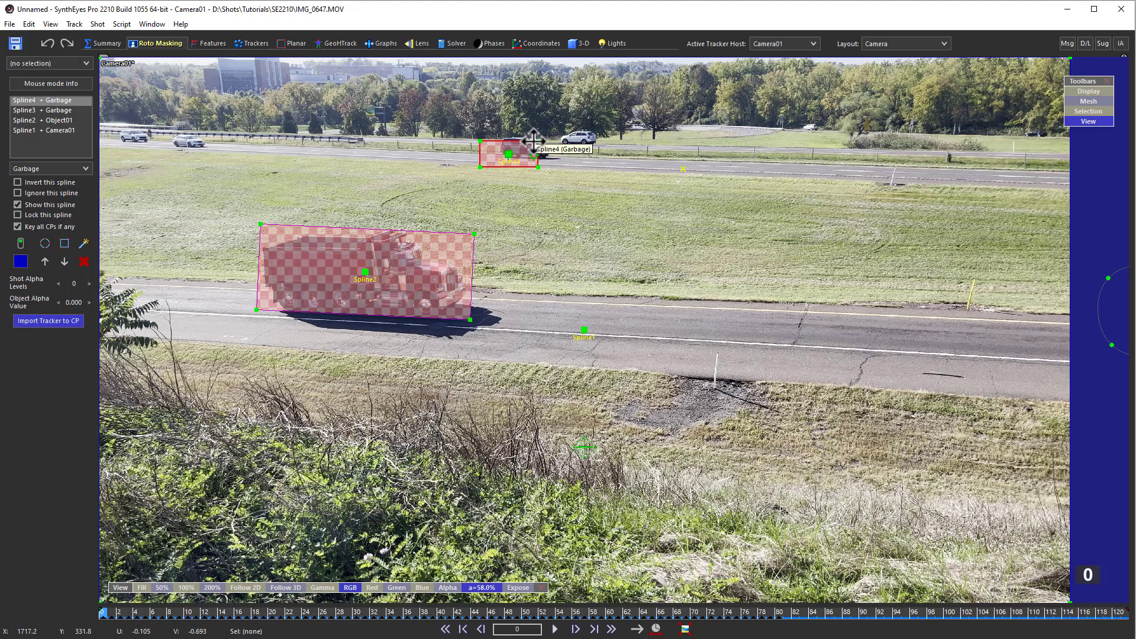
# Refit the SUV spline around the vehicle and import the front wheel tracker's scale and rotation onto its centre point, using the absolute position.
pyautogui.moveTo(536, 140); pyautogui.dragTo(495, 161)
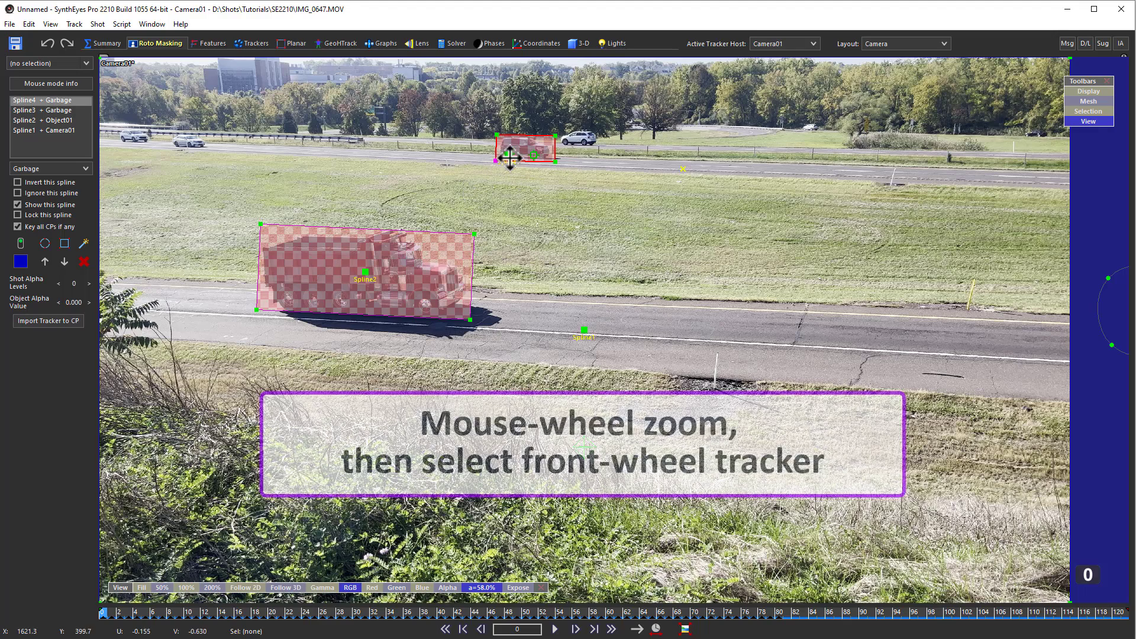
pyautogui.scroll(5, 515, 154)
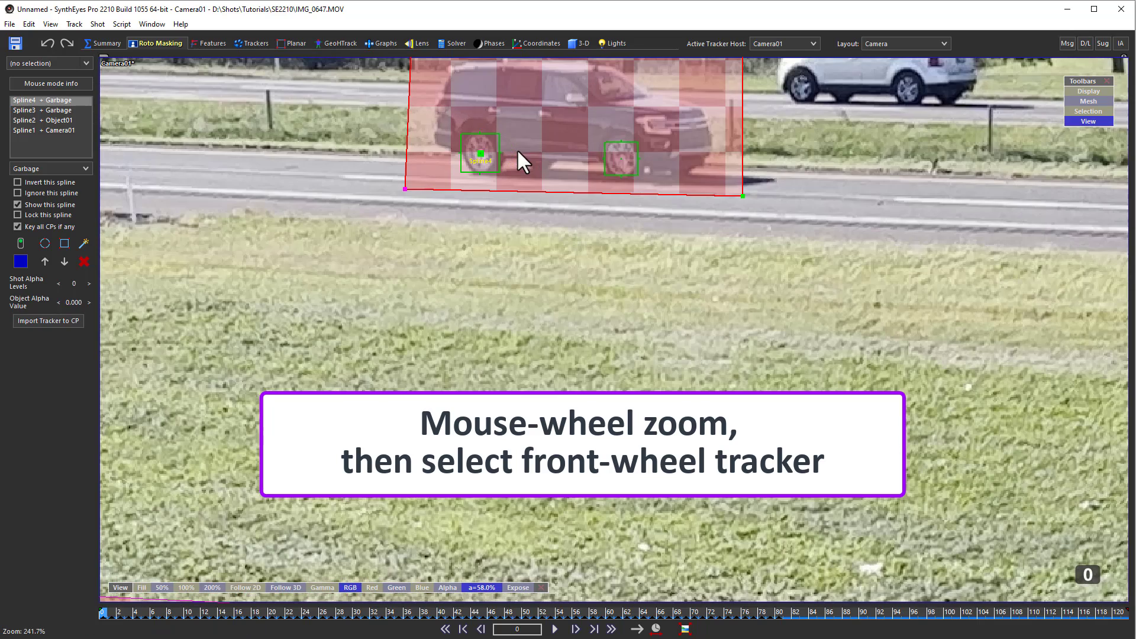
pyautogui.click(603, 157)
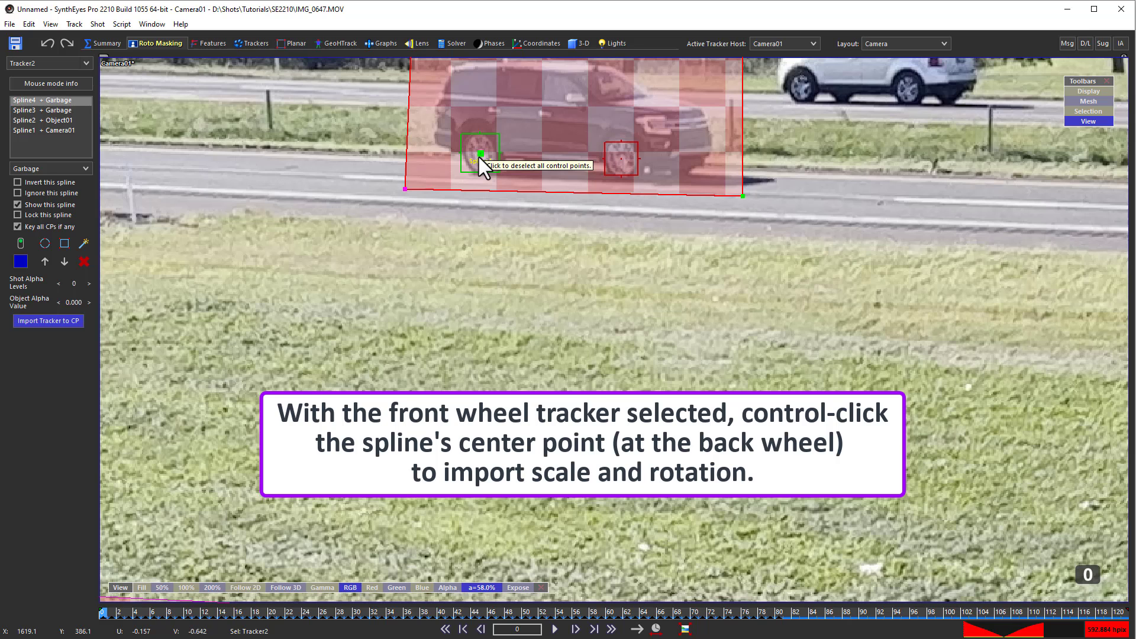
pyautogui.keyDown('ctrl'); pyautogui.click(480, 155); pyautogui.keyUp('ctrl')
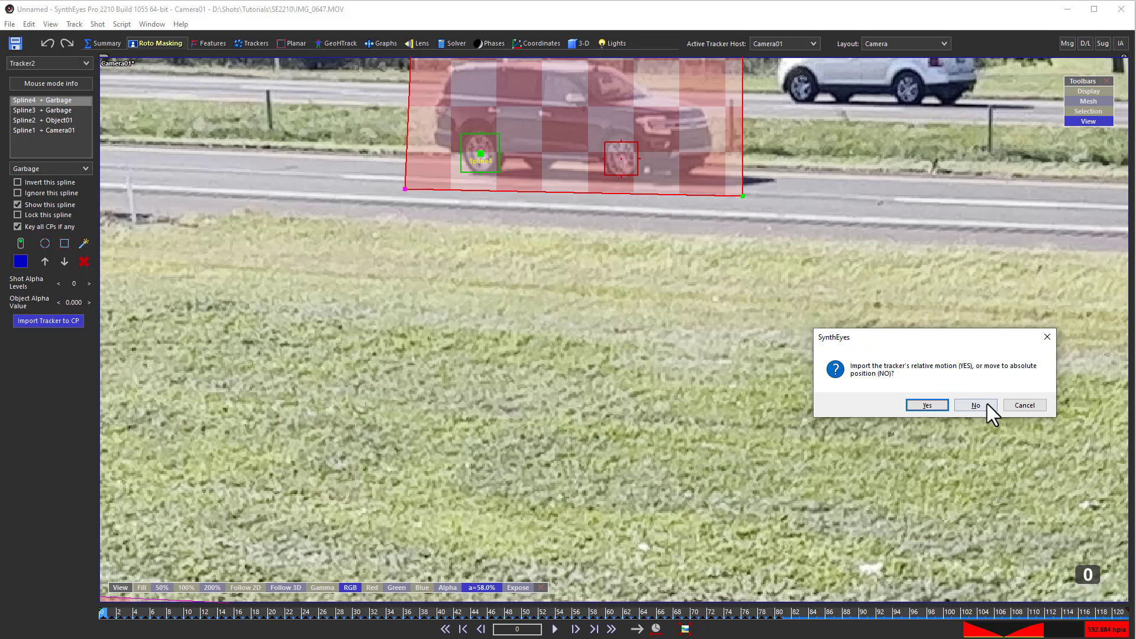
pyautogui.click(976, 405)
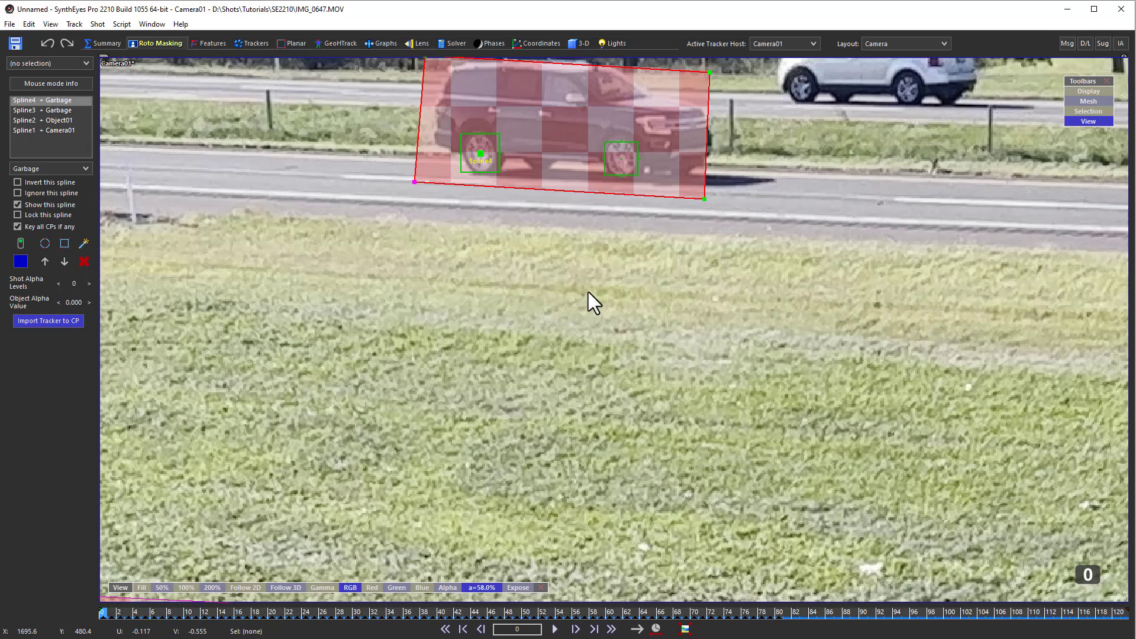
# Fit the SUV spline's corners tightly around the vehicle at frame 0 and scrub the shot to check the mask.
pyautogui.moveTo(588, 292); pyautogui.dragTo(556, 446, button='middle')
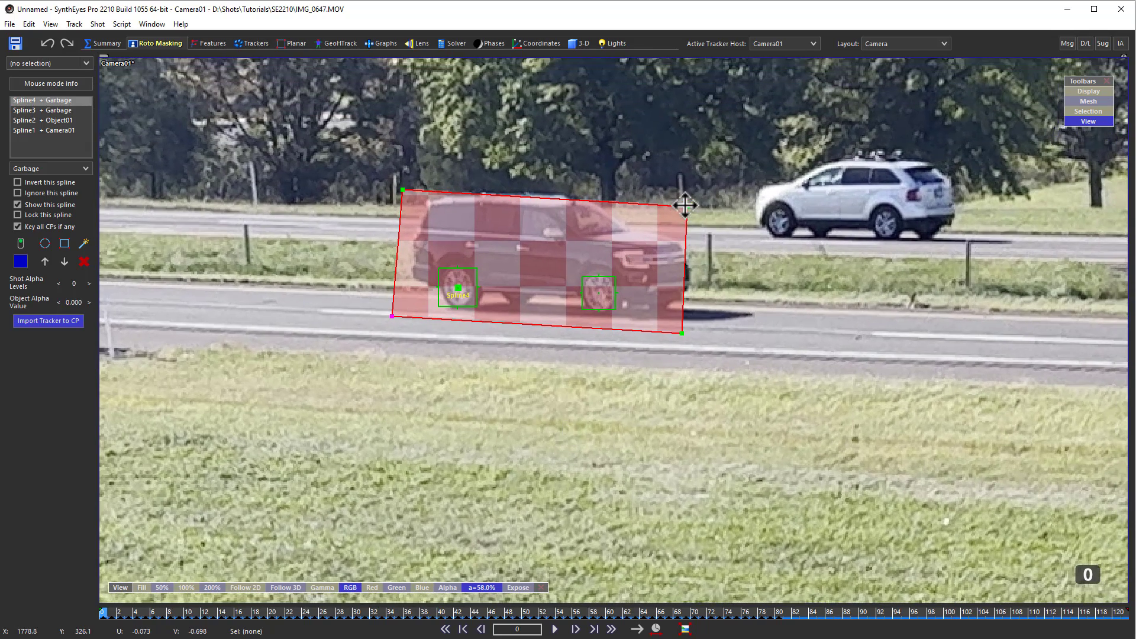
pyautogui.moveTo(686, 206); pyautogui.dragTo(697, 192)
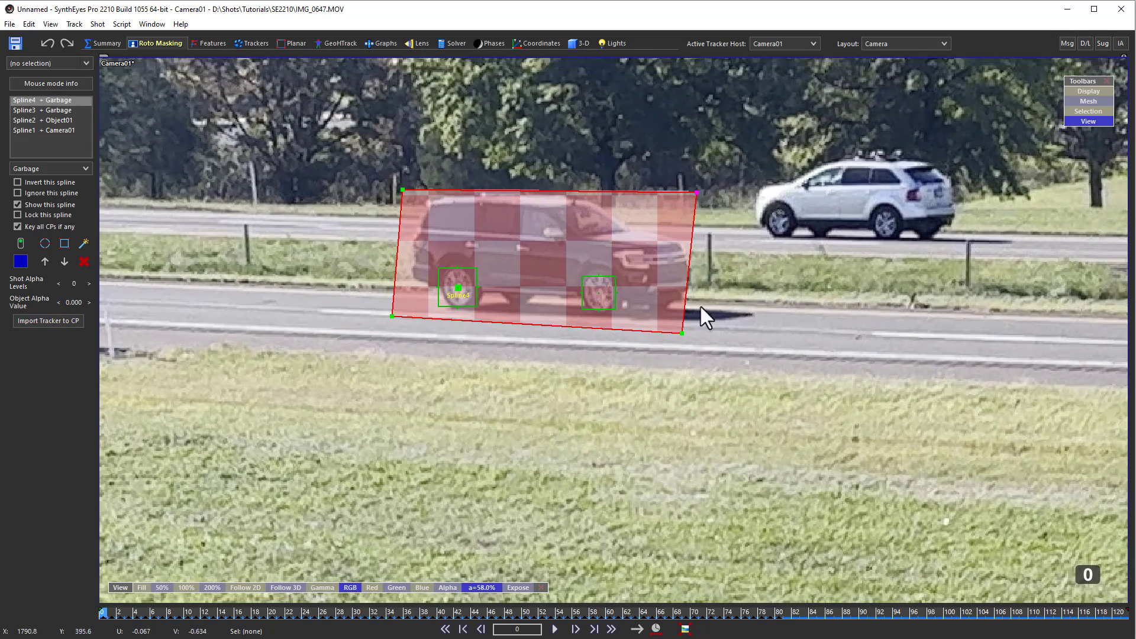
pyautogui.moveTo(675, 326)
pyautogui.mouseDown()
pyautogui.moveTo(692, 317)
pyautogui.moveTo(682, 321)
pyautogui.mouseUp()
pyautogui.moveTo(392, 317); pyautogui.dragTo(404, 310)
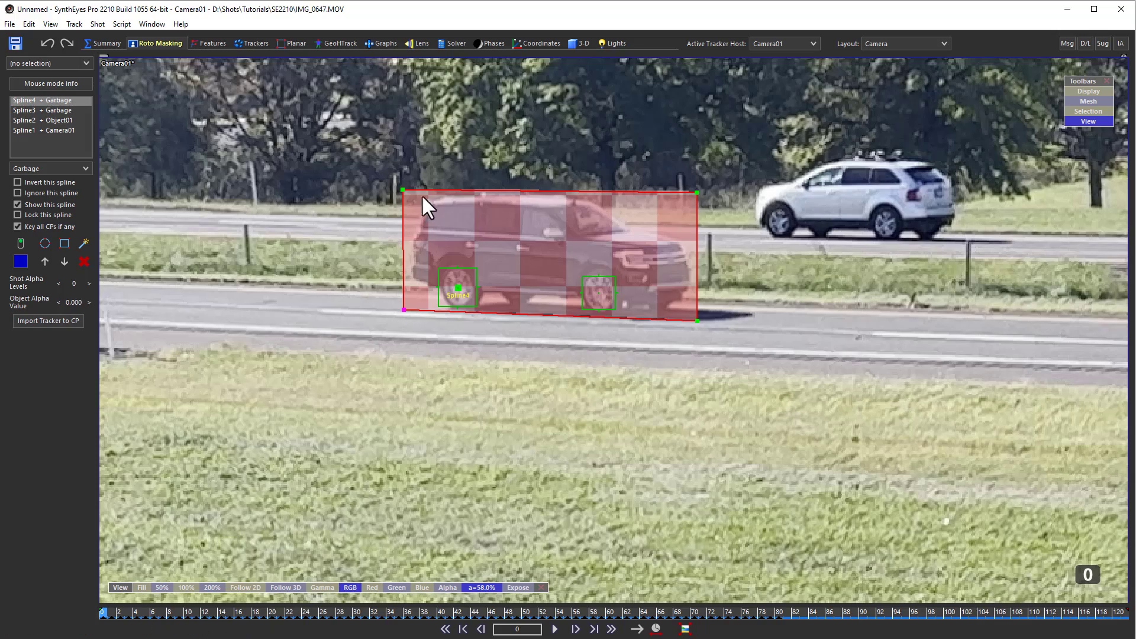
pyautogui.moveTo(399, 190); pyautogui.dragTo(403, 186)
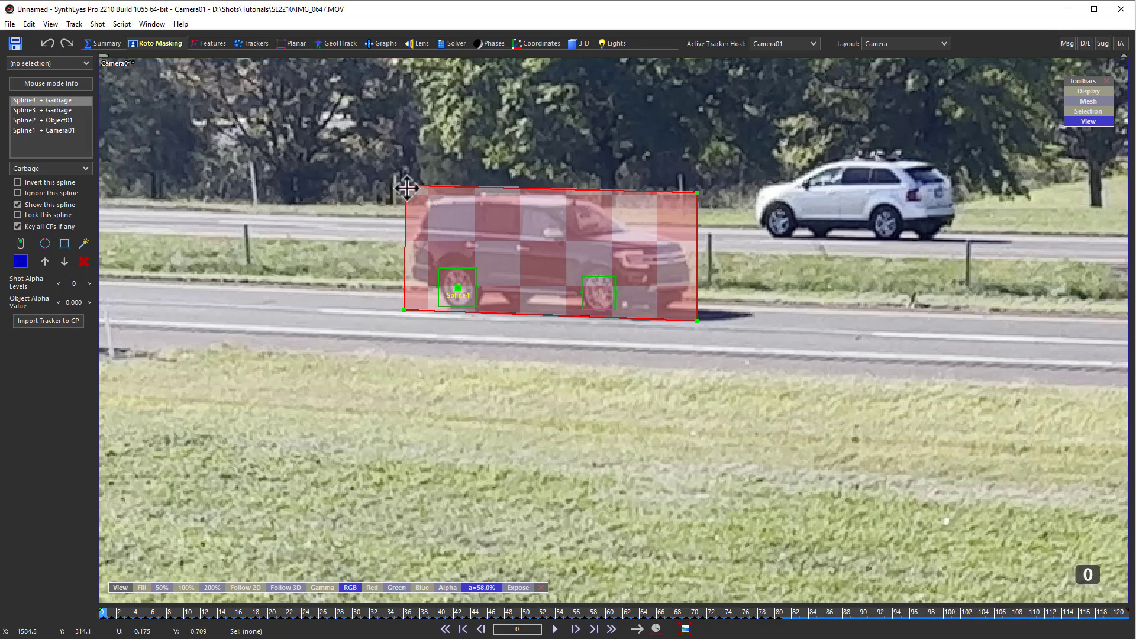
pyautogui.scroll(-5, 287, 574)
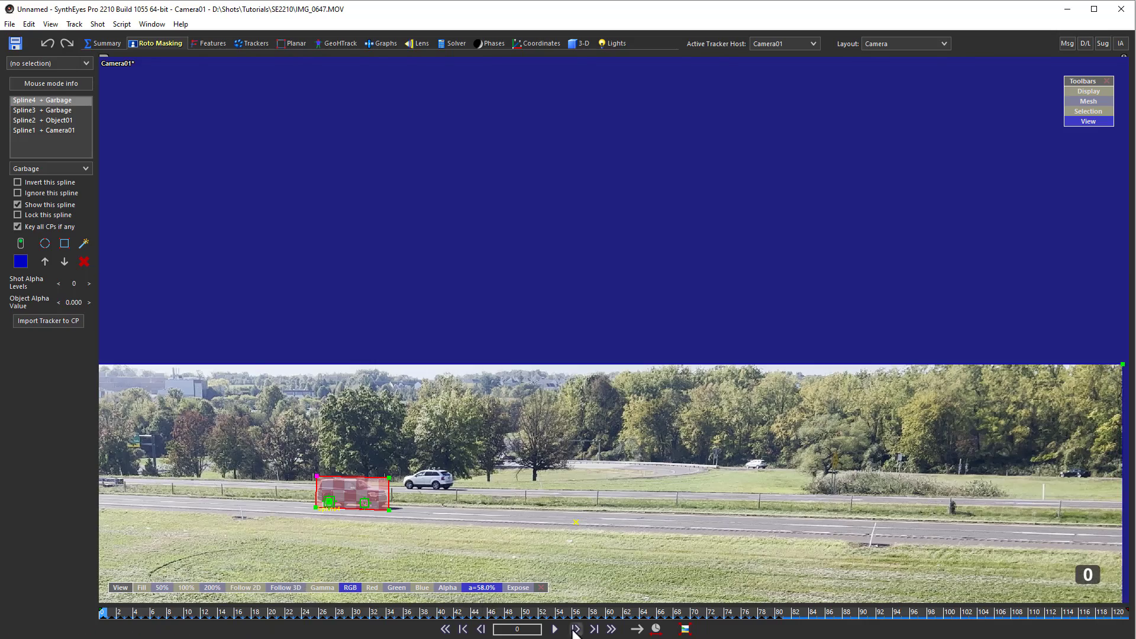
pyautogui.click(685, 629)
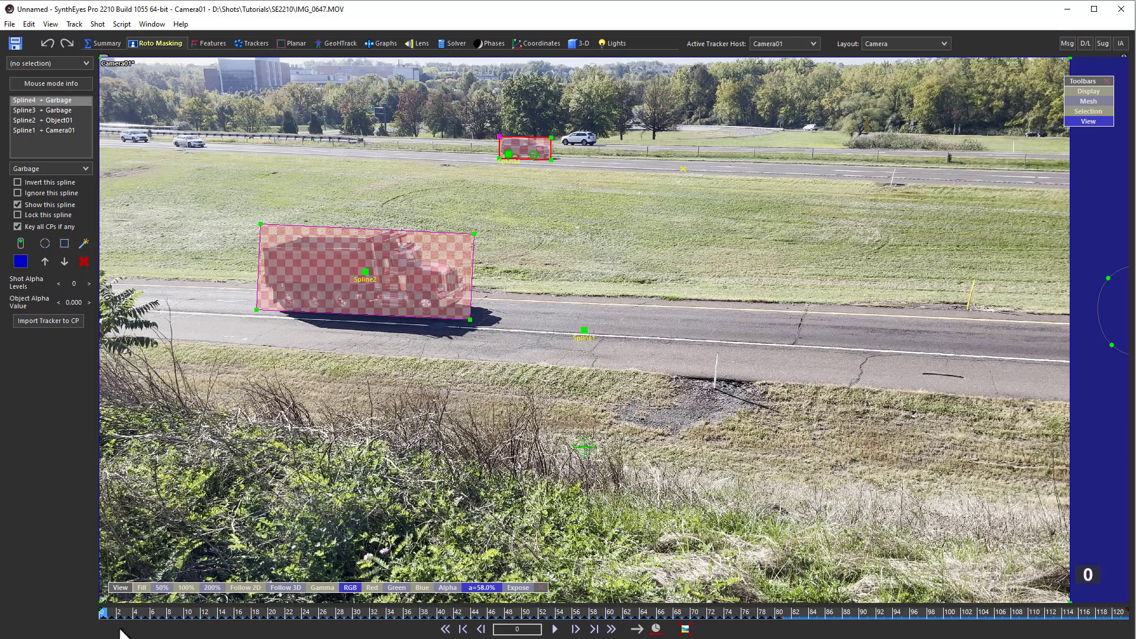
pyautogui.moveTo(118, 614); pyautogui.dragTo(17, 514)
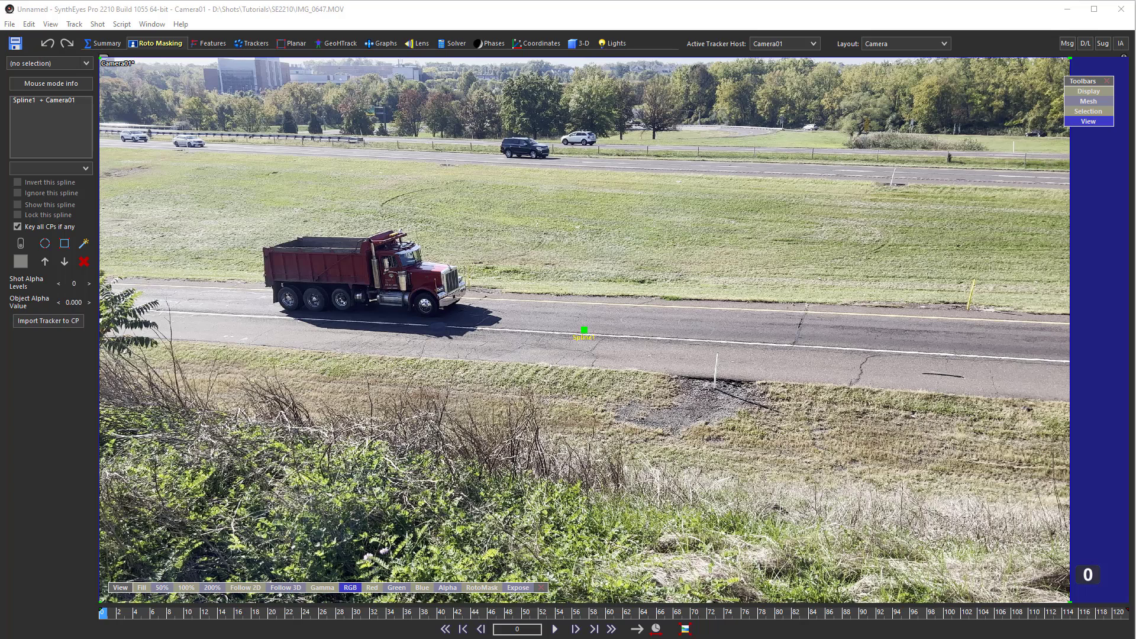
# Edit the shot and choose alphacam000.png from the AlphaSeq folder as its separate alpha image sequence.
pyautogui.click(94, 25)
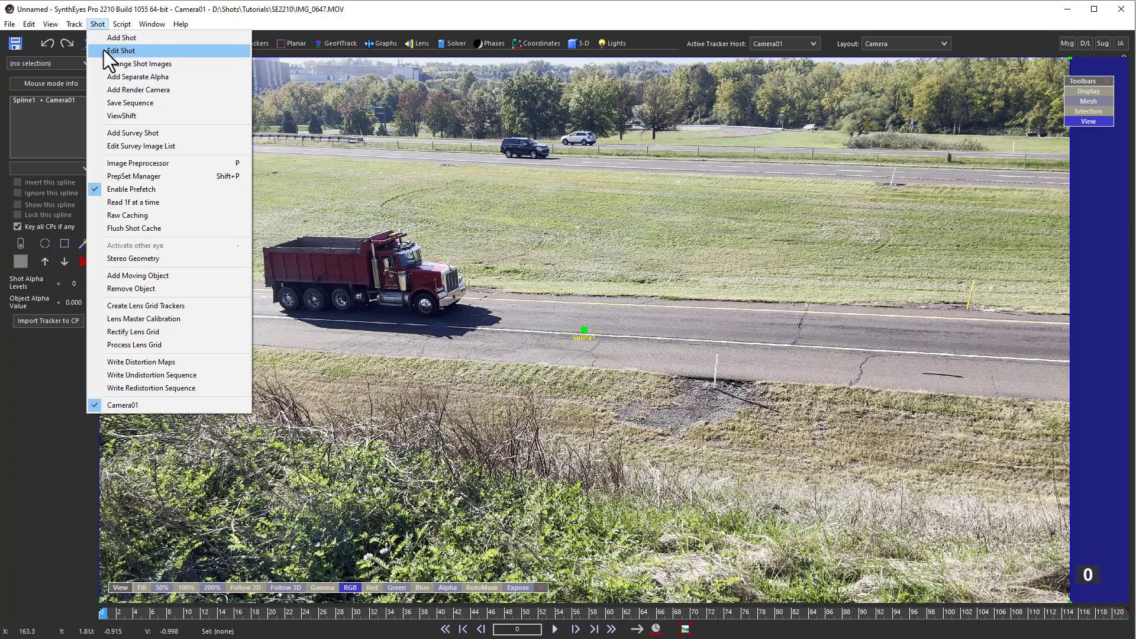
pyautogui.click(104, 50)
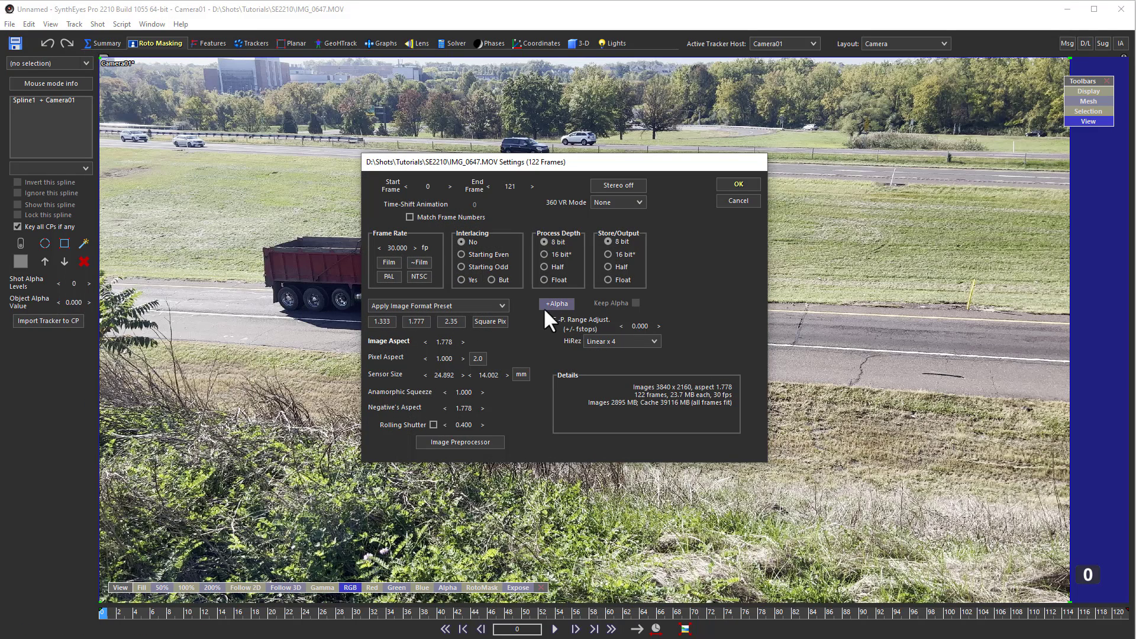
pyautogui.click(549, 303)
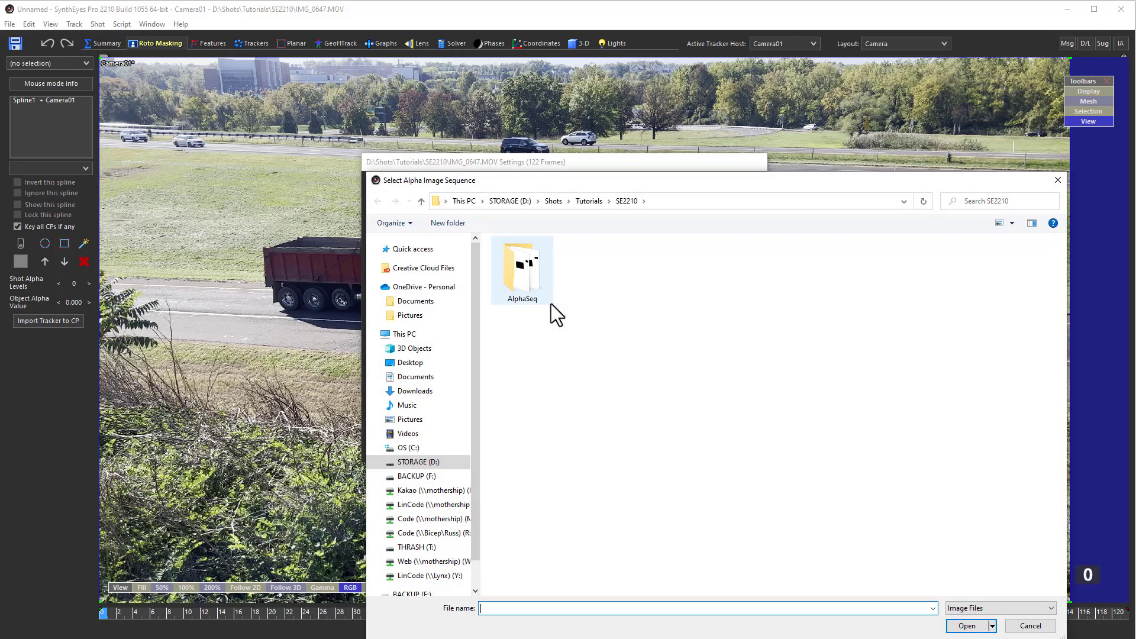
pyautogui.moveTo(598, 181); pyautogui.dragTo(492, 111)
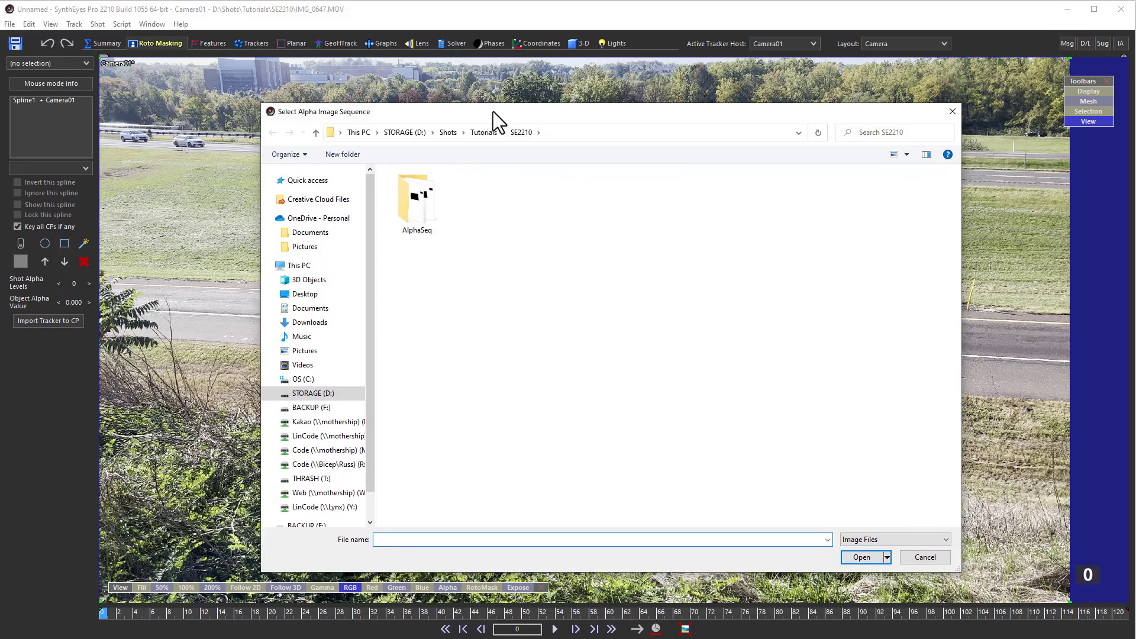
pyautogui.click(419, 200)
pyautogui.doubleClick(415, 191)
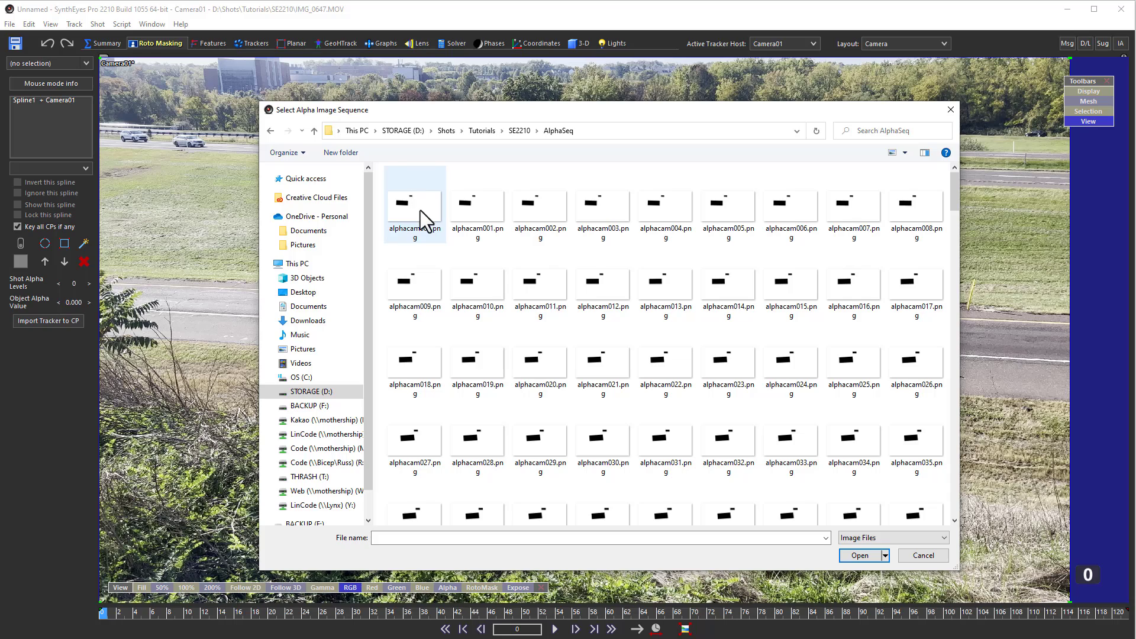
pyautogui.doubleClick(420, 211)
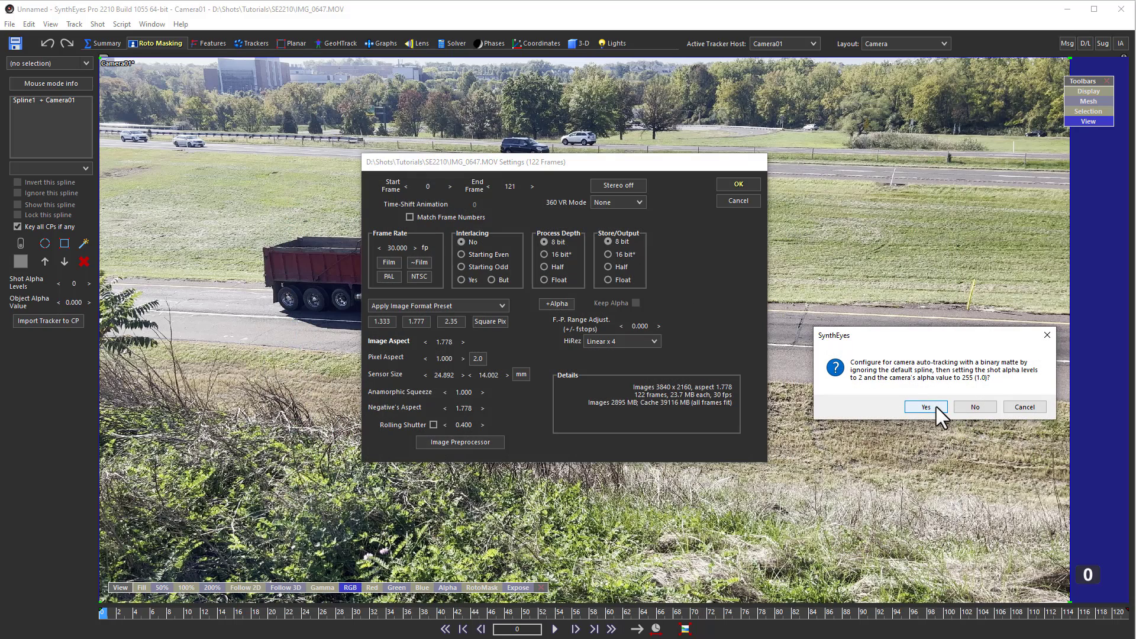
# Accept the binary matte configuration for camera auto-tracking, with 2 shot alpha levels and camera alpha 255, and apply the shot settings.
pyautogui.moveTo(879, 333); pyautogui.dragTo(495, 272)
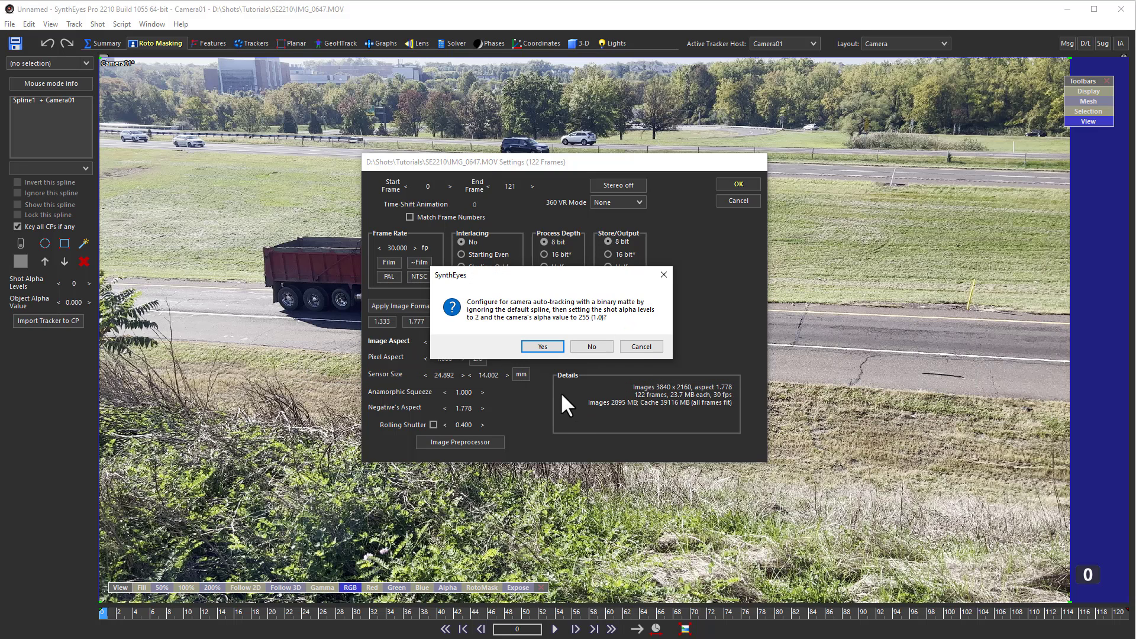
pyautogui.click(539, 348)
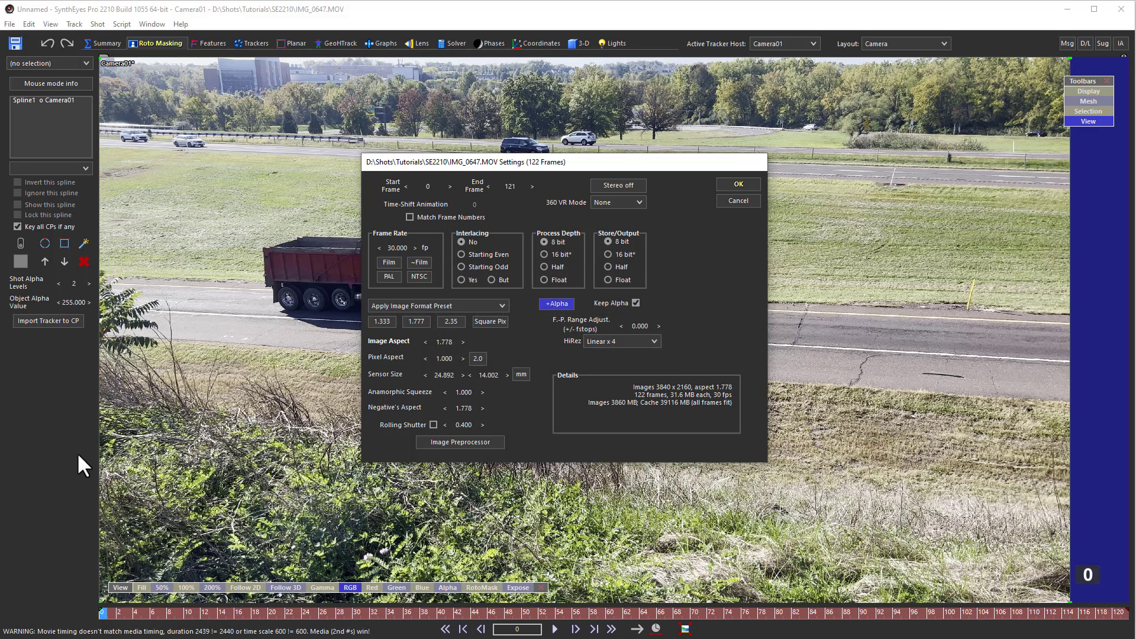
pyautogui.click(718, 182)
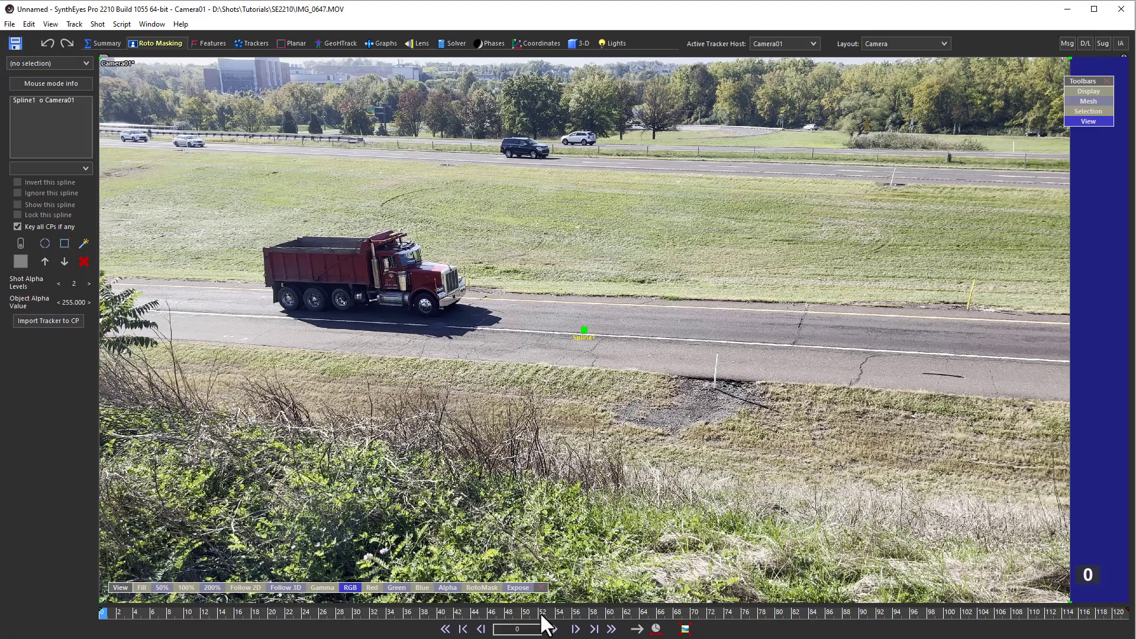
# Show the roto mask overlay, scrub to frame 20, and toggle the alpha channel view to check the imported matte.
pyautogui.click(554, 629)
pyautogui.click(180, 613)
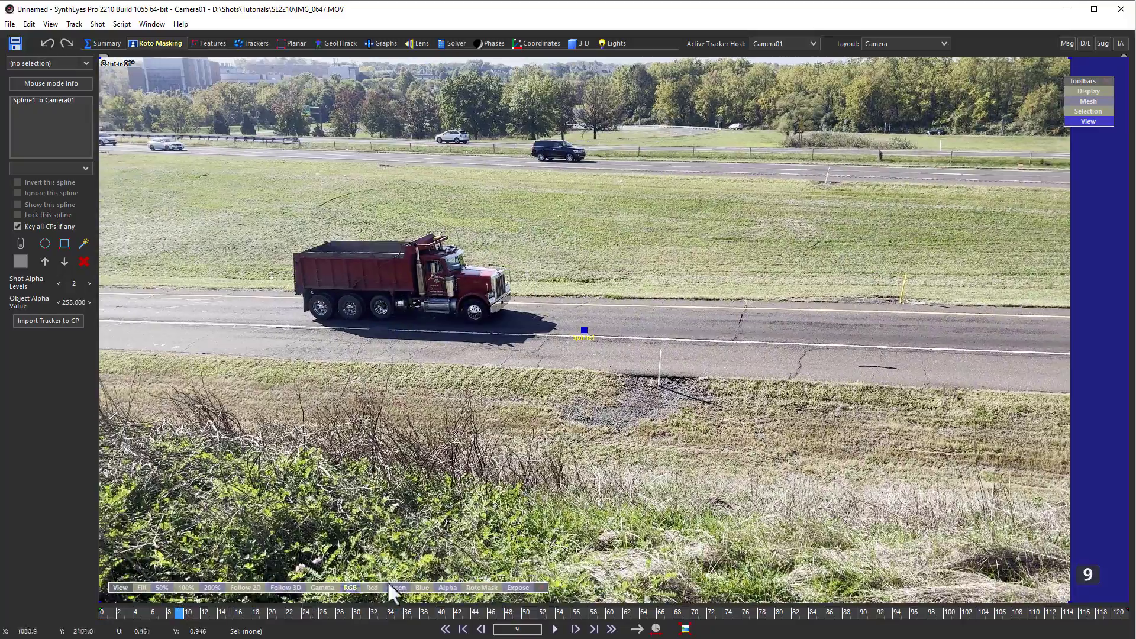
pyautogui.click(487, 586)
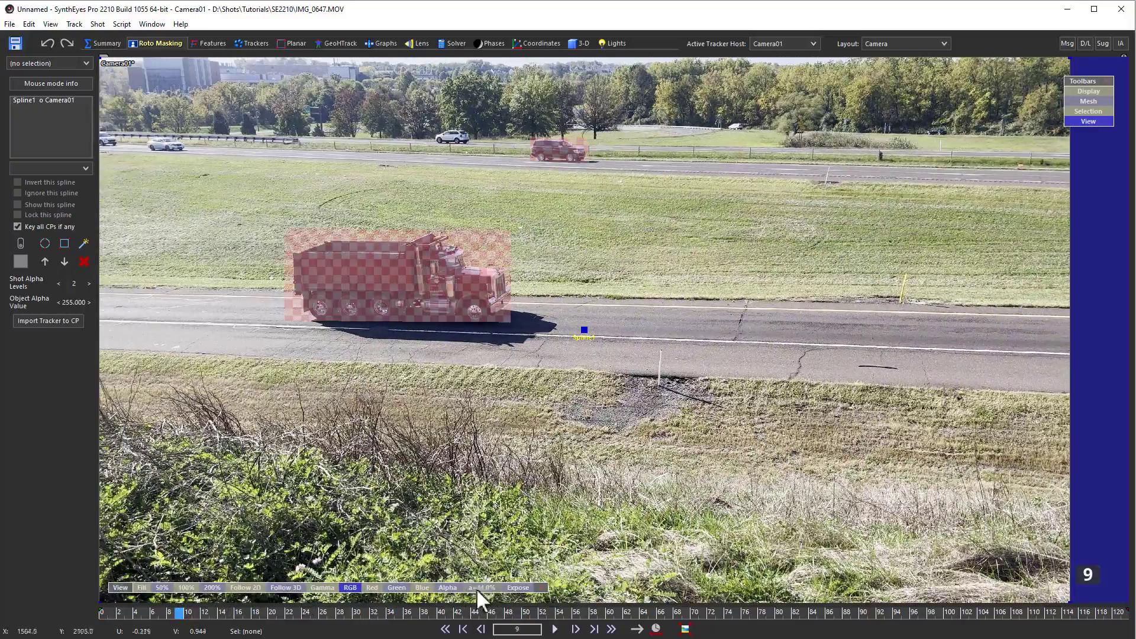
pyautogui.moveTo(264, 617)
pyautogui.mouseDown()
pyautogui.moveTo(1000, 617)
pyautogui.moveTo(102, 609)
pyautogui.moveTo(1072, 586)
pyautogui.moveTo(1124, 609)
pyautogui.moveTo(272, 609)
pyautogui.mouseUp()
pyautogui.click(439, 587)
pyautogui.click(446, 586)
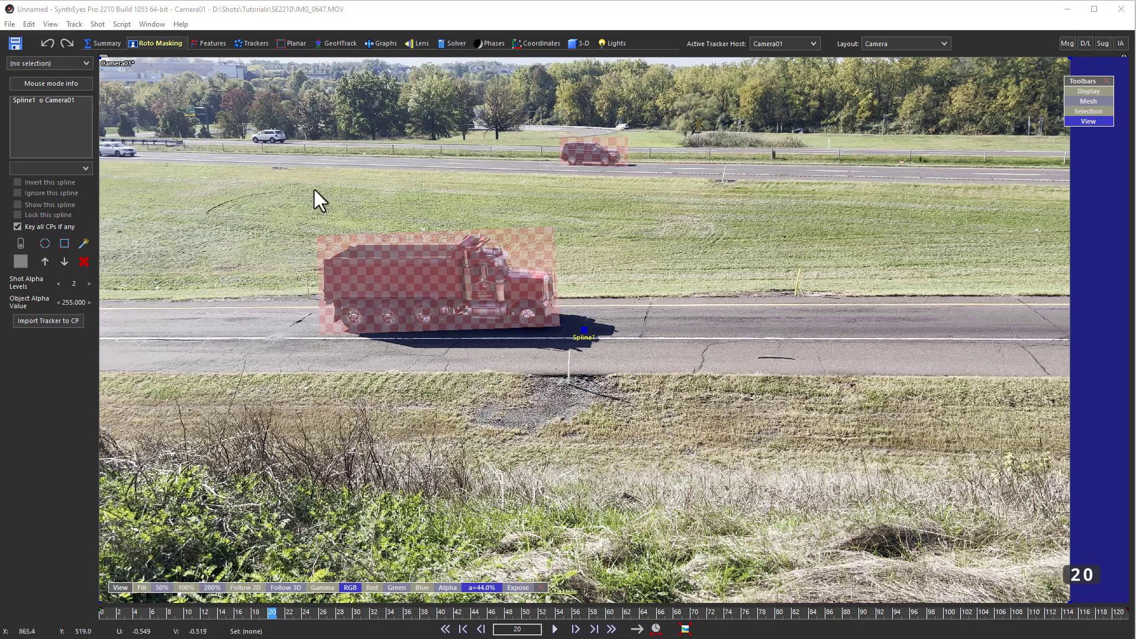
# Add a moving object to the shot and replace the separate alpha sequence with the one starting at alphamrg000.png.
pyautogui.click(97, 24)
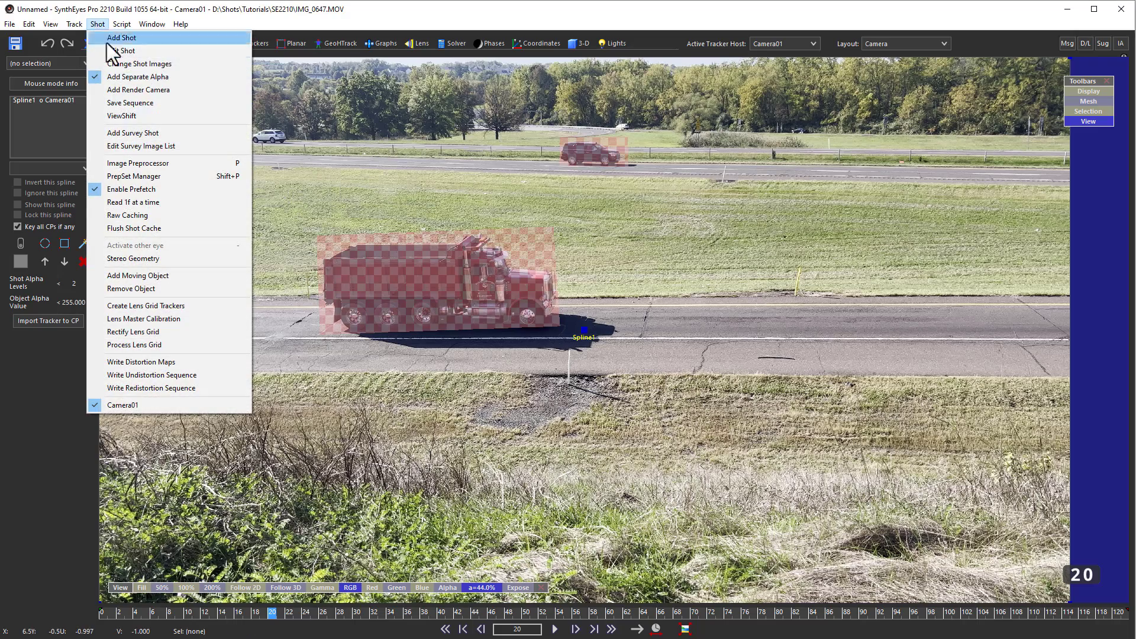
pyautogui.click(102, 275)
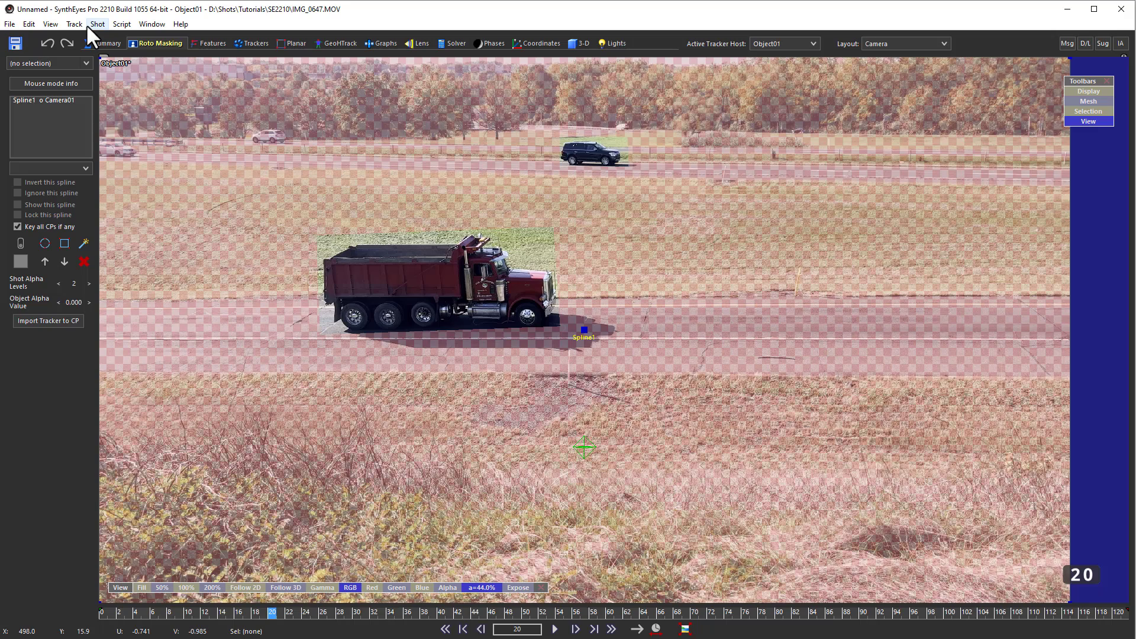
pyautogui.click(92, 25)
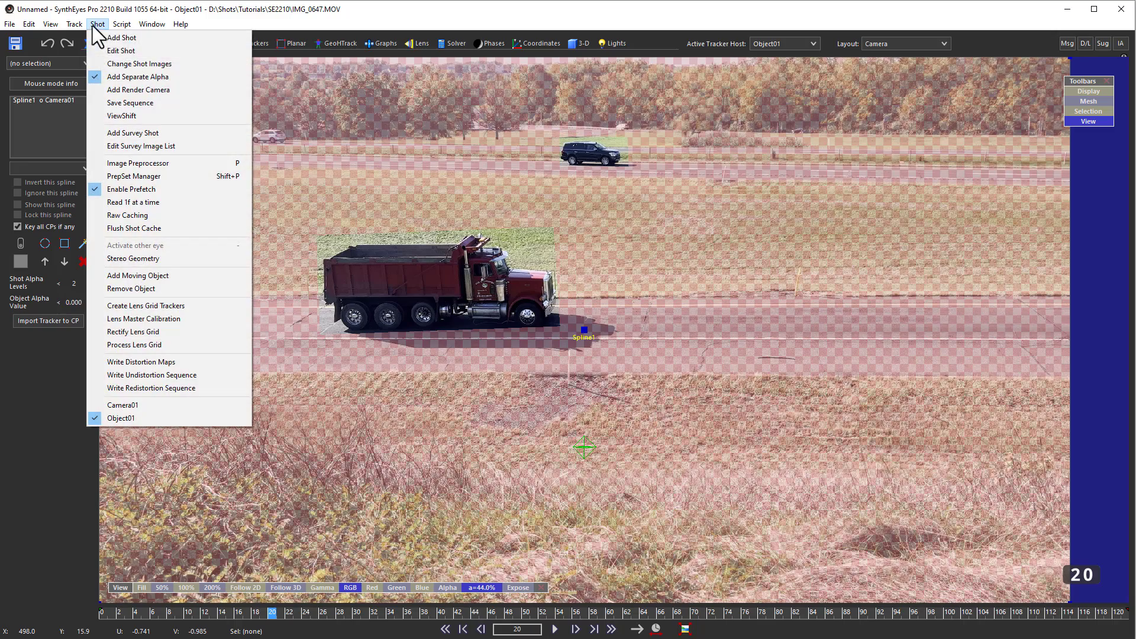
pyautogui.click(108, 52)
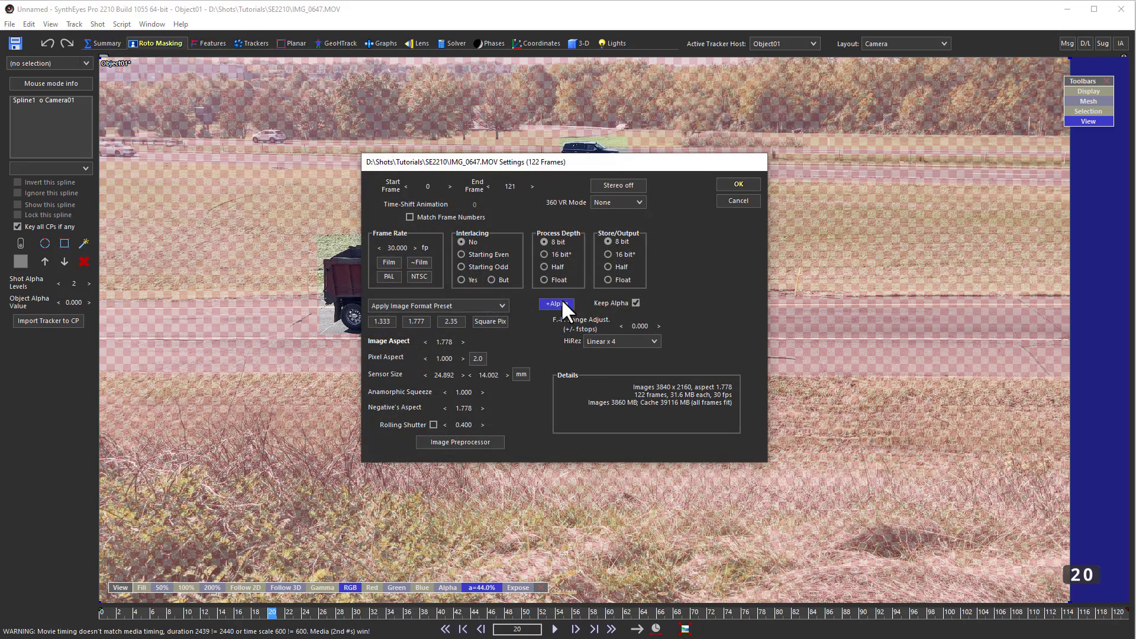
pyautogui.click(557, 304)
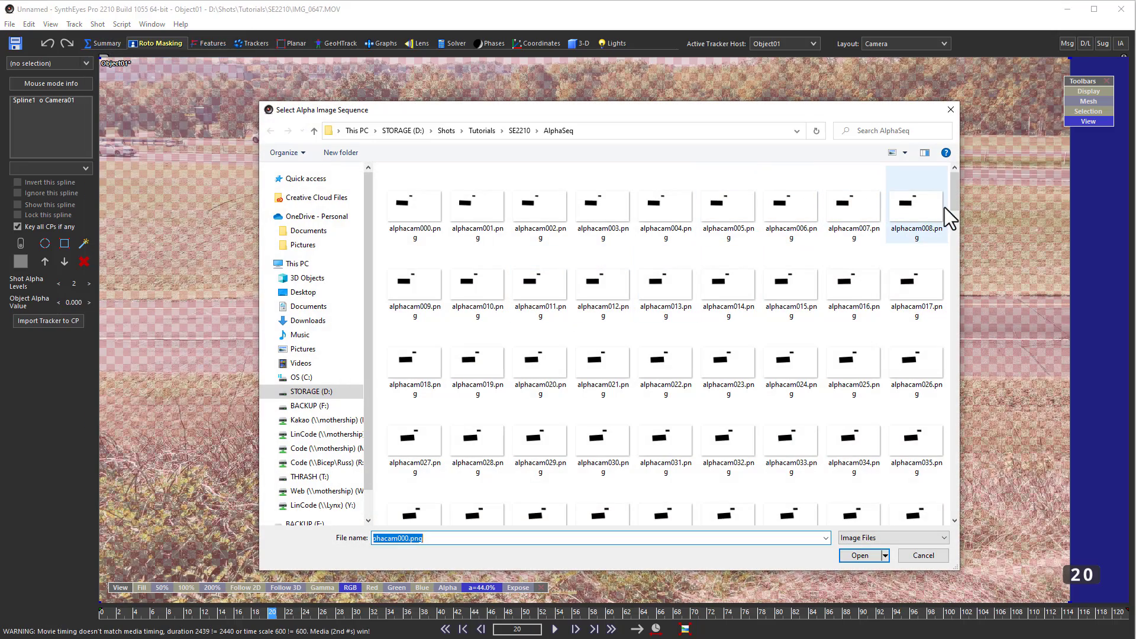
pyautogui.moveTo(954, 194); pyautogui.dragTo(965, 275)
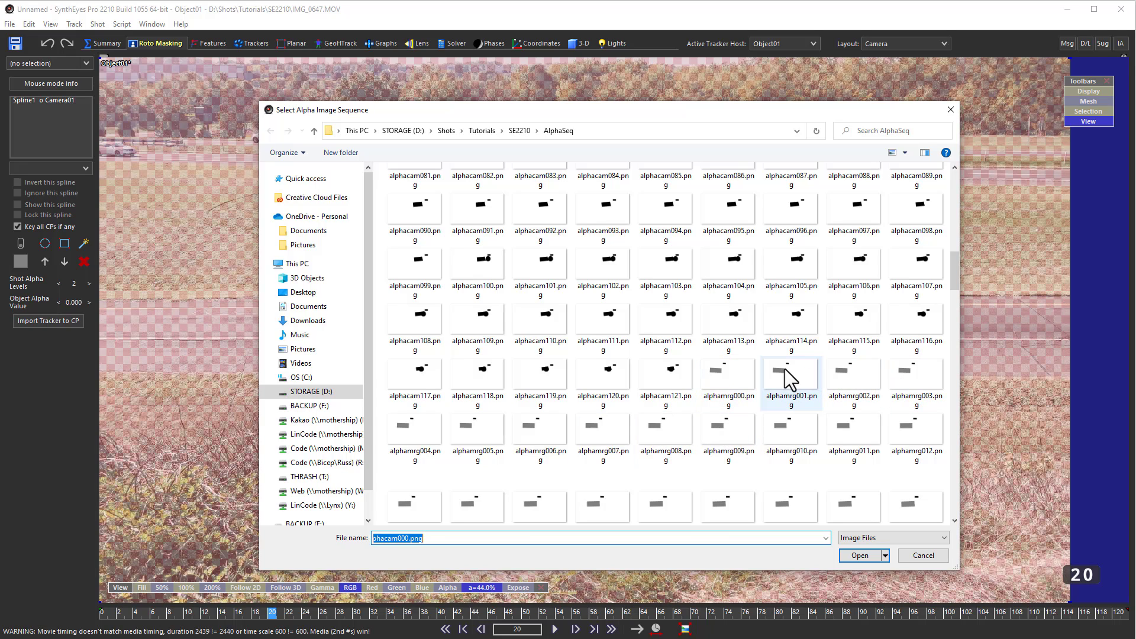
pyautogui.click(734, 371)
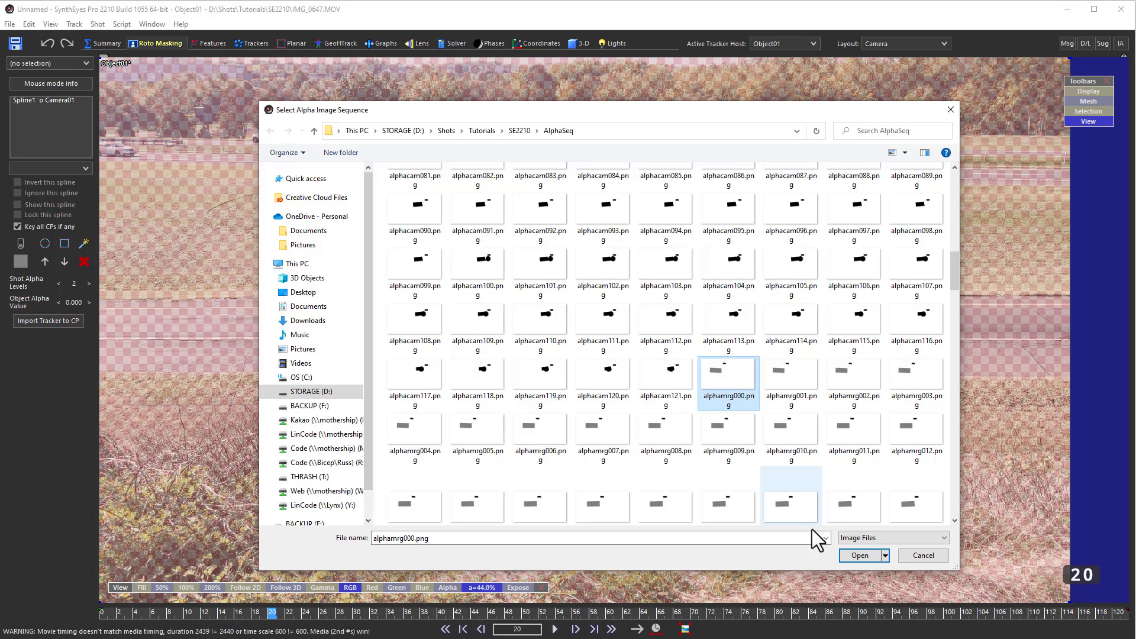
pyautogui.click(860, 555)
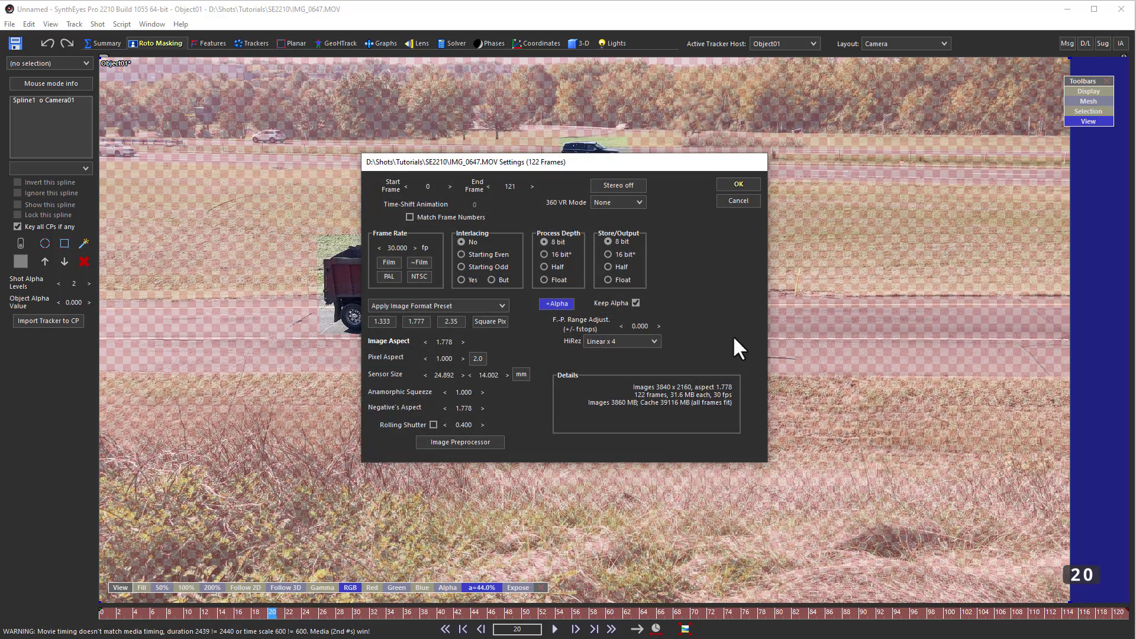
pyautogui.click(737, 185)
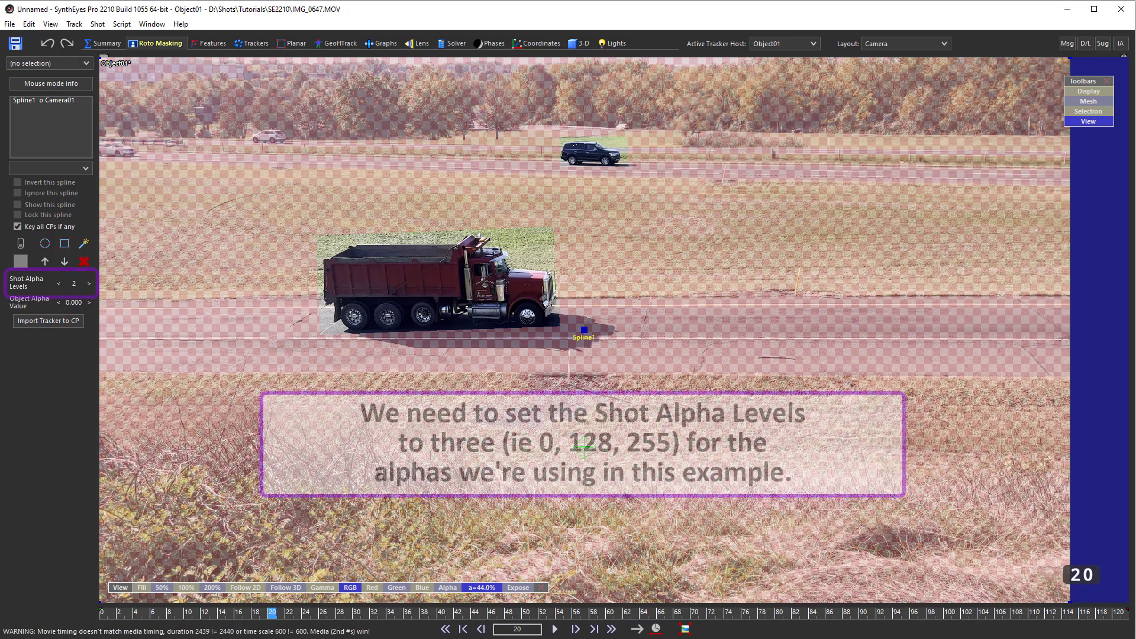
# Set the shot alpha levels to 3 and assign Object01 an object alpha value of 128.
pyautogui.click(88, 284)
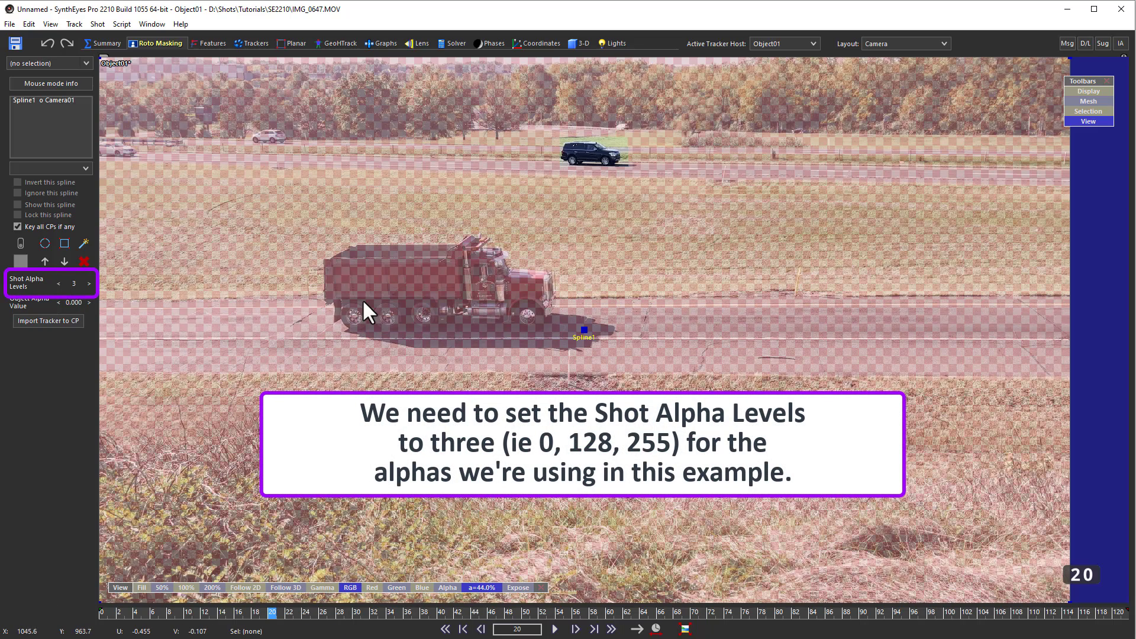
pyautogui.doubleClick(74, 301)
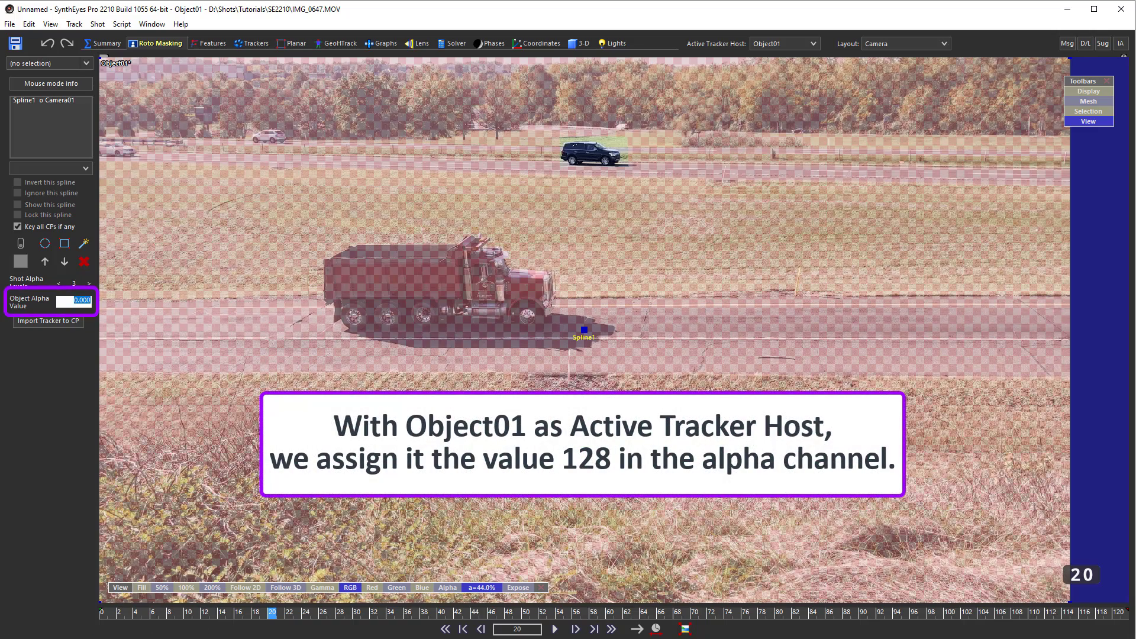
pyautogui.write('128')
pyautogui.press('Return')
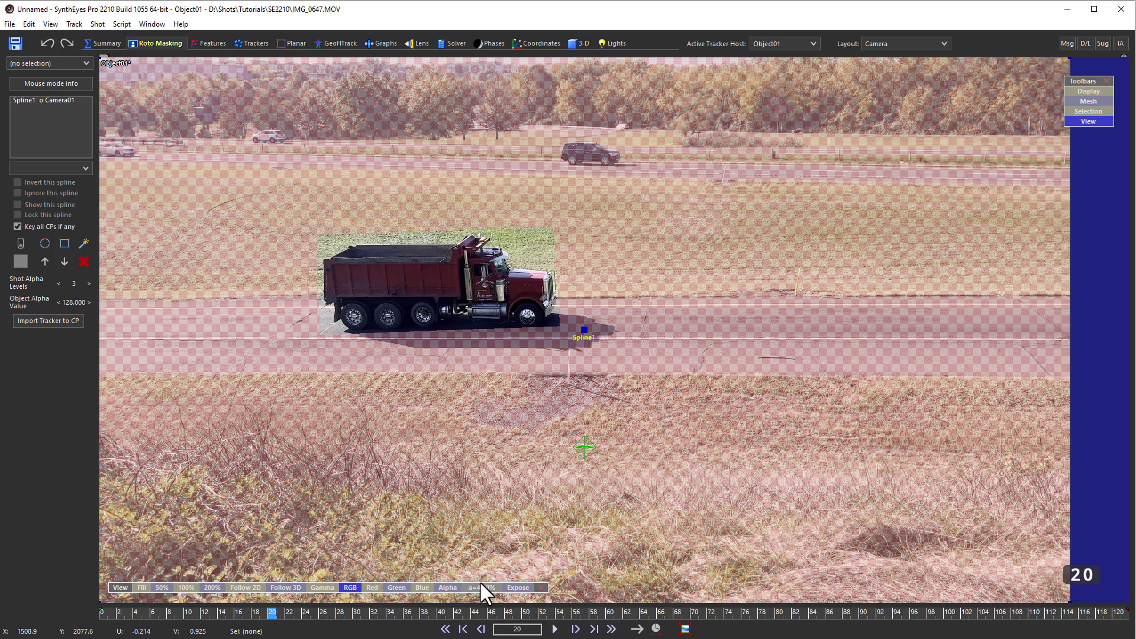
# Compare the alpha channel mattes of Object01 and Camera01 while scrubbing, finishing at frame 87 in RGB display with Camera01 as active tracker host.
pyautogui.click(450, 586)
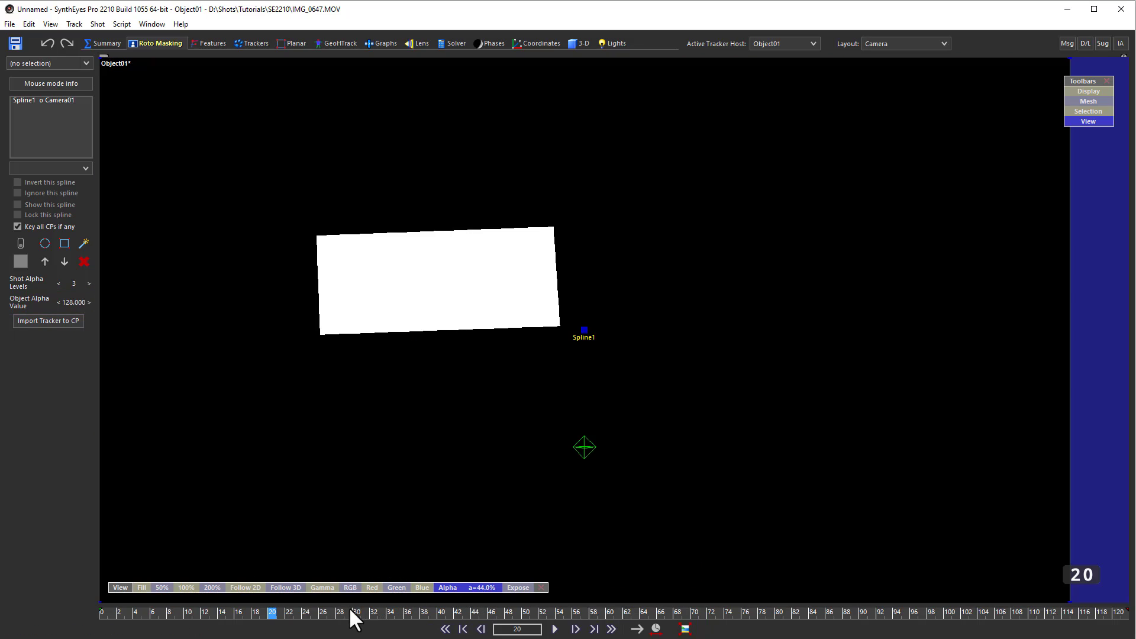
pyautogui.moveTo(349, 611); pyautogui.dragTo(287, 572)
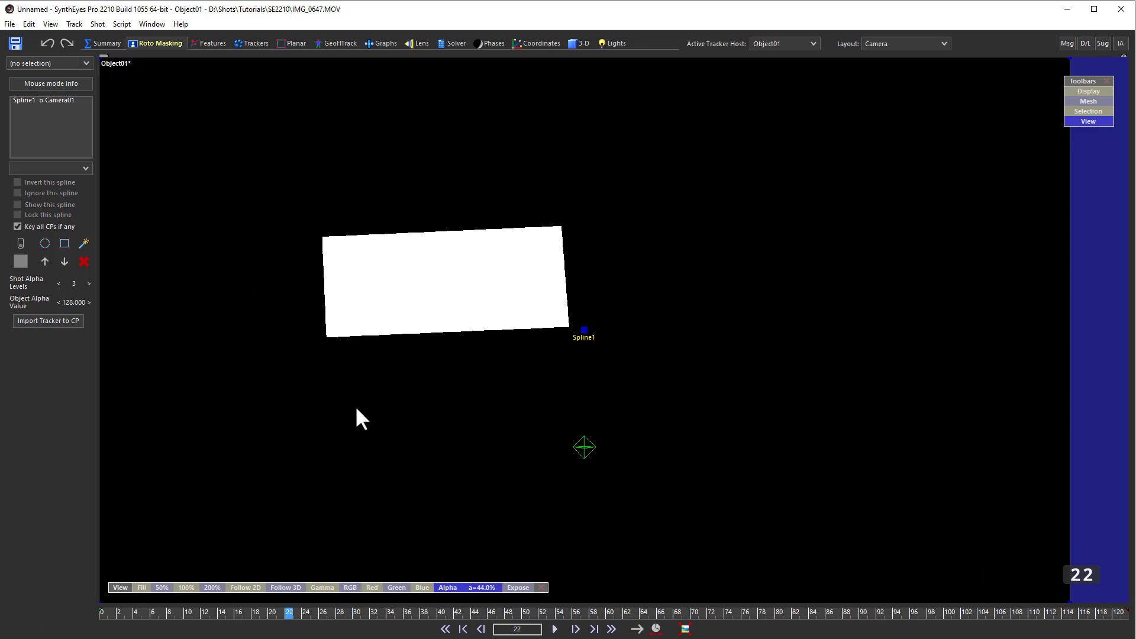
pyautogui.click(778, 43)
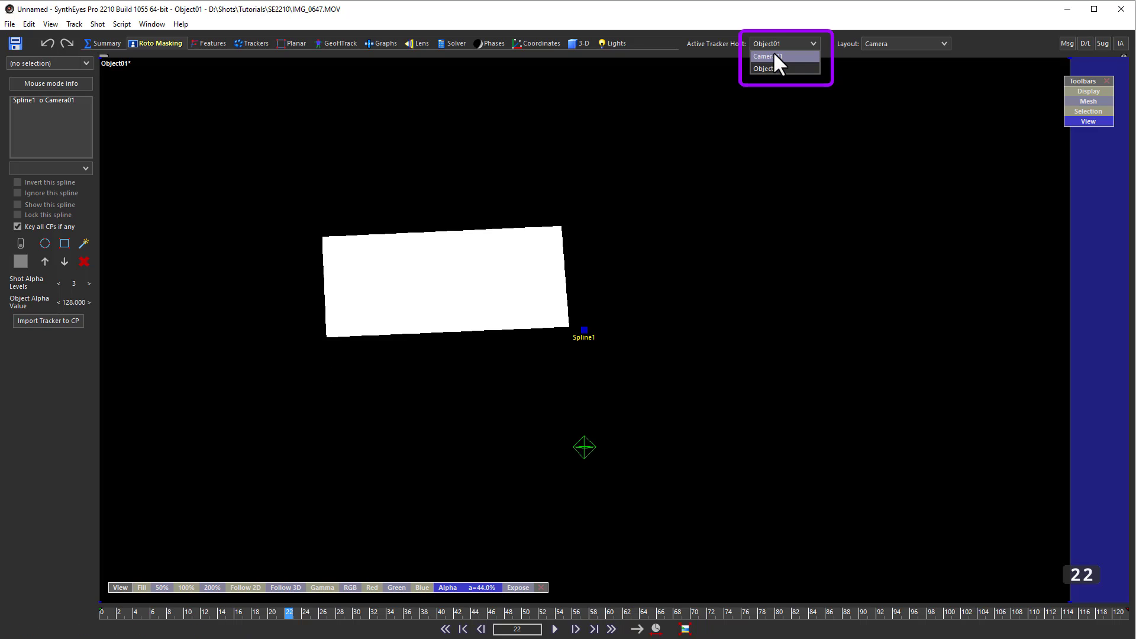
pyautogui.click(773, 55)
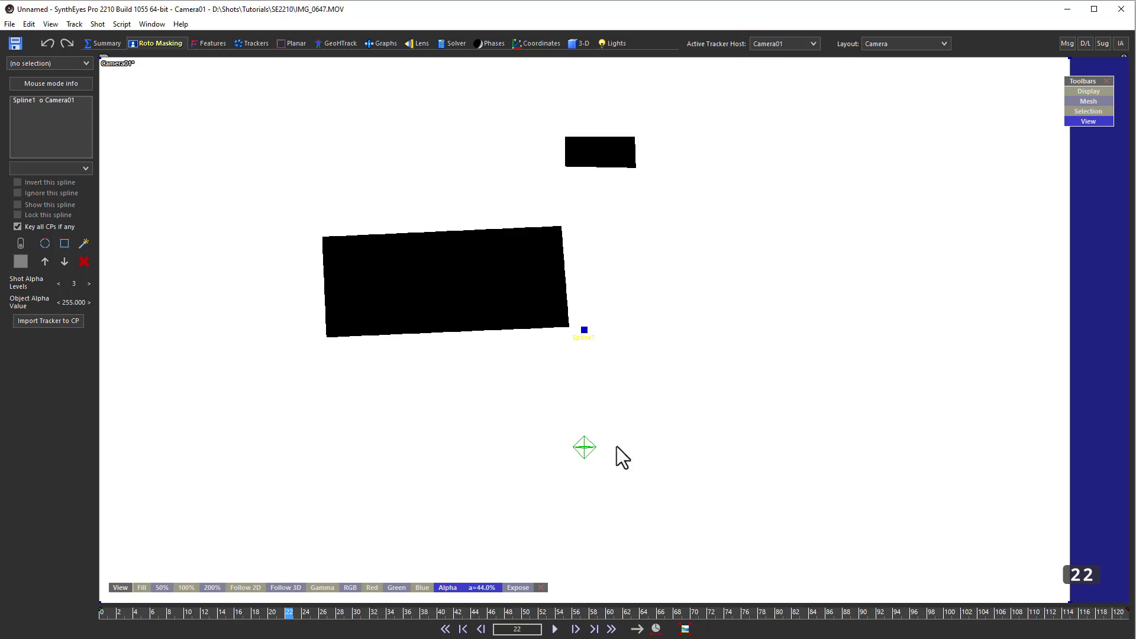
pyautogui.moveTo(182, 615); pyautogui.dragTo(836, 612)
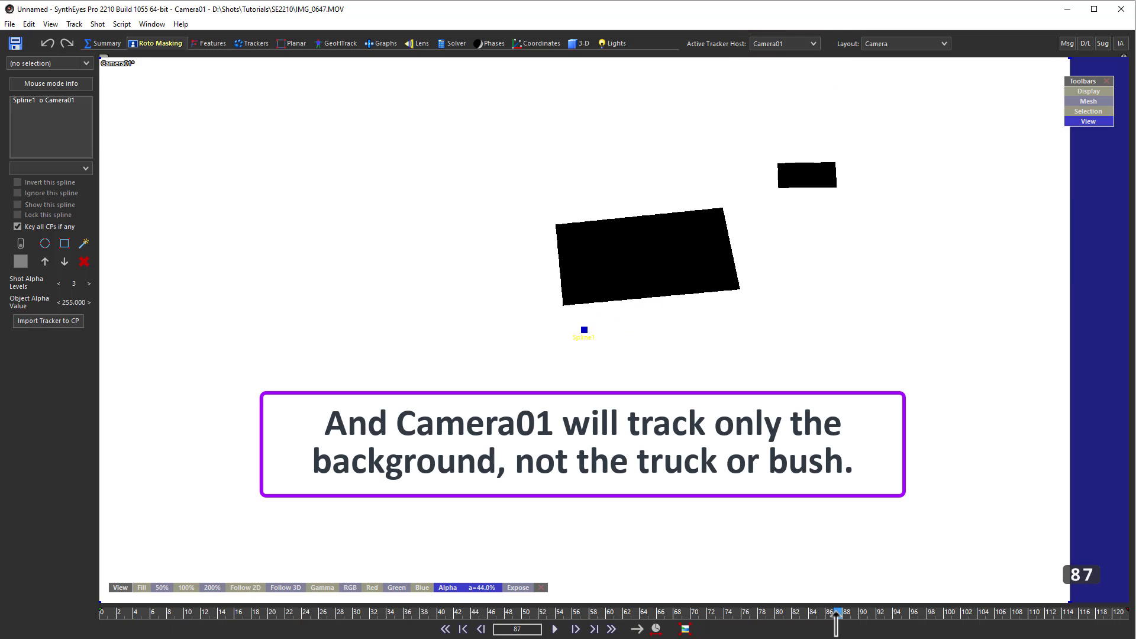
pyautogui.click(445, 587)
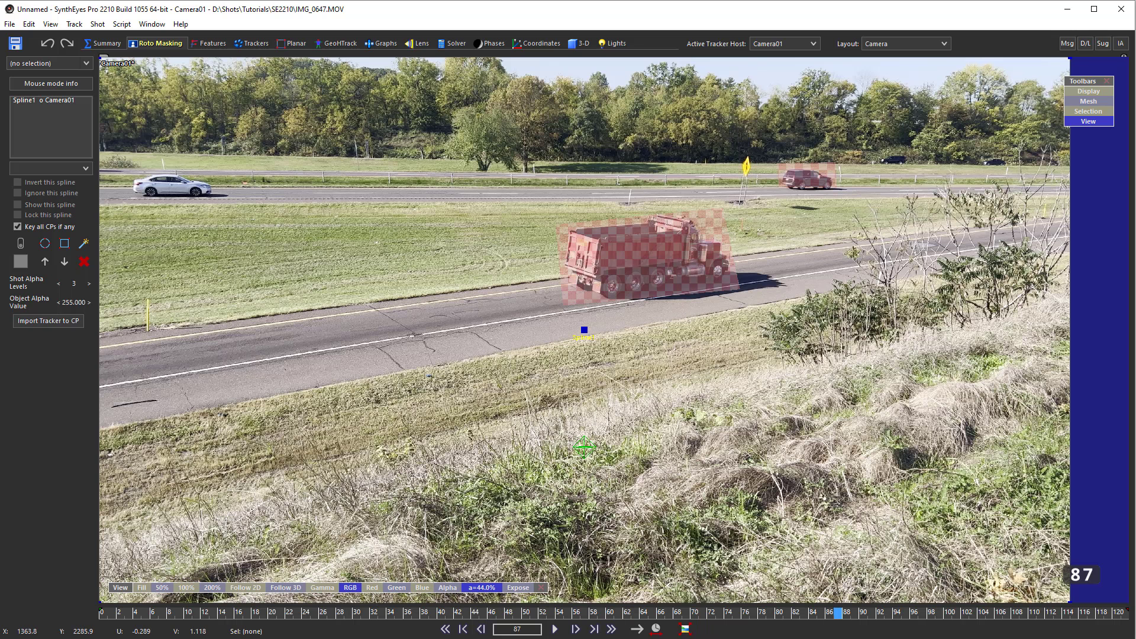